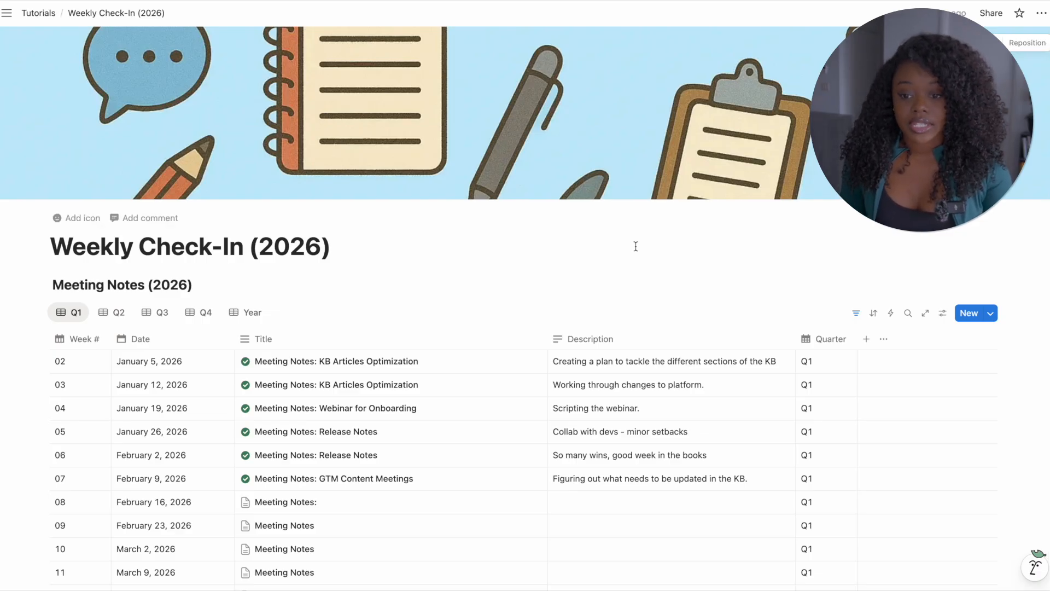
- Preview the January 5, 2026 meeting notes in the Q1 table, and close the page
scroll(636, 246, down, 5)
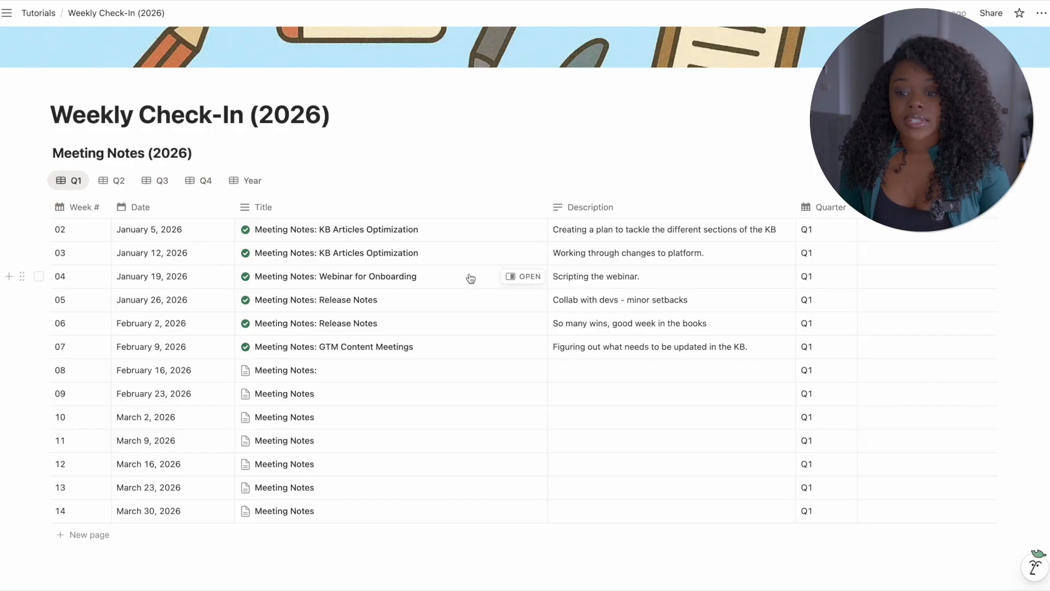
click(522, 230)
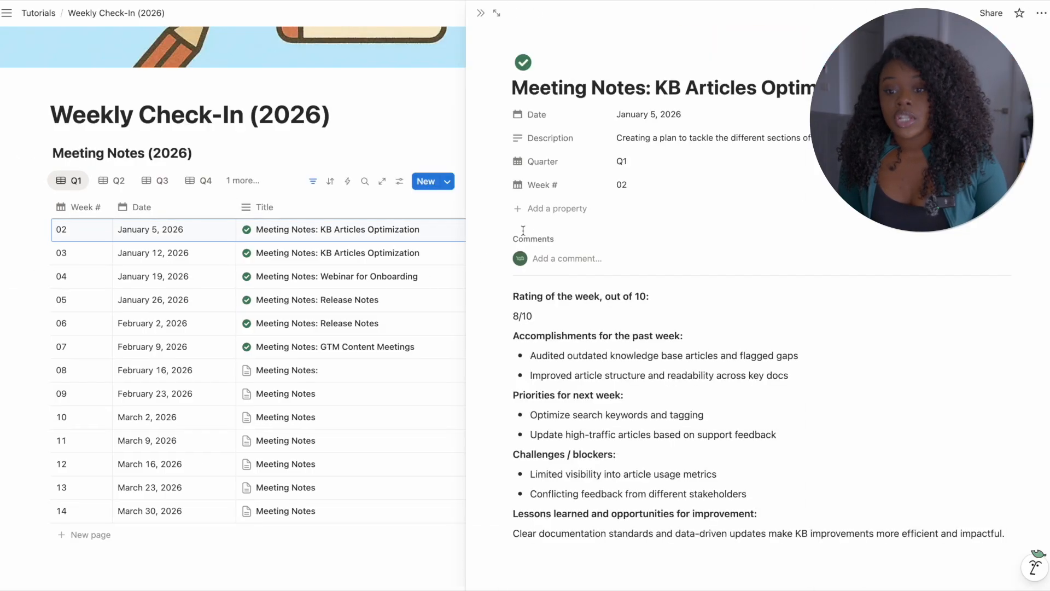
click(481, 12)
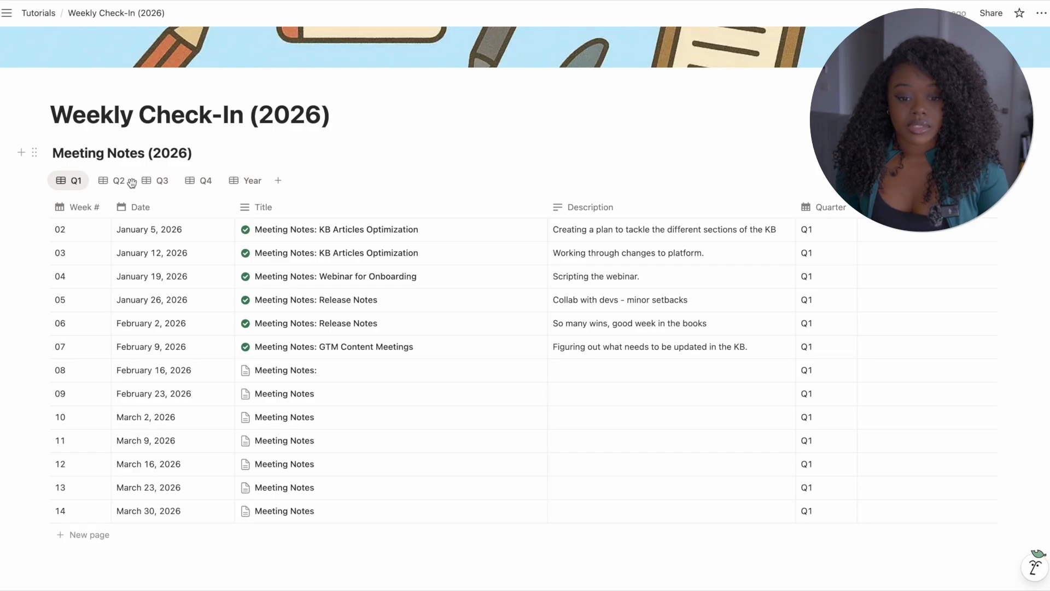
- Look through the Q2, Q3, Q4 and Year views of the meeting notes table, and return to Q1
scroll(137, 190, up, 3)
click(120, 312)
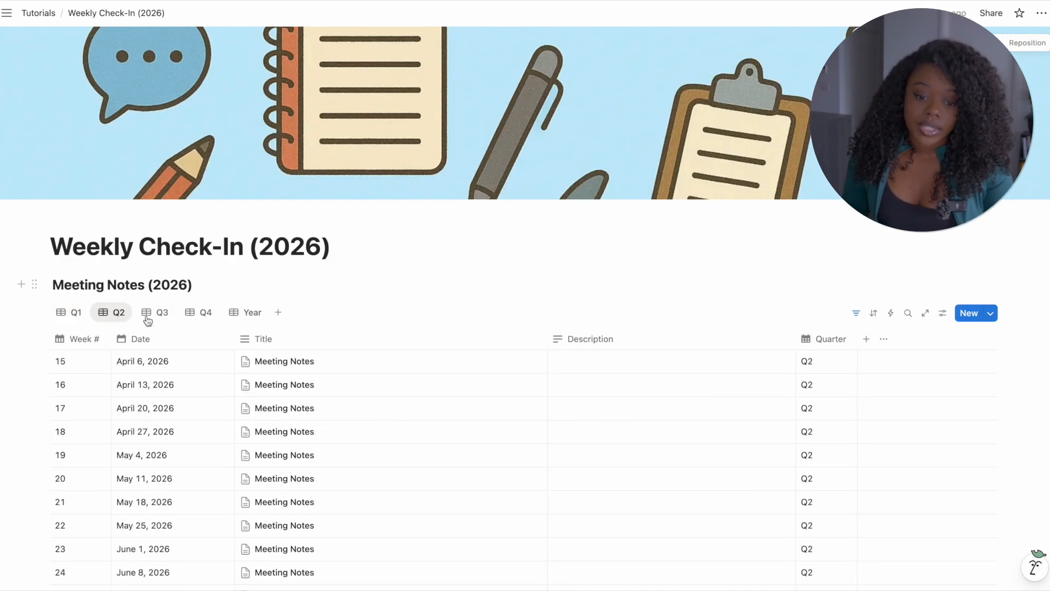
click(159, 314)
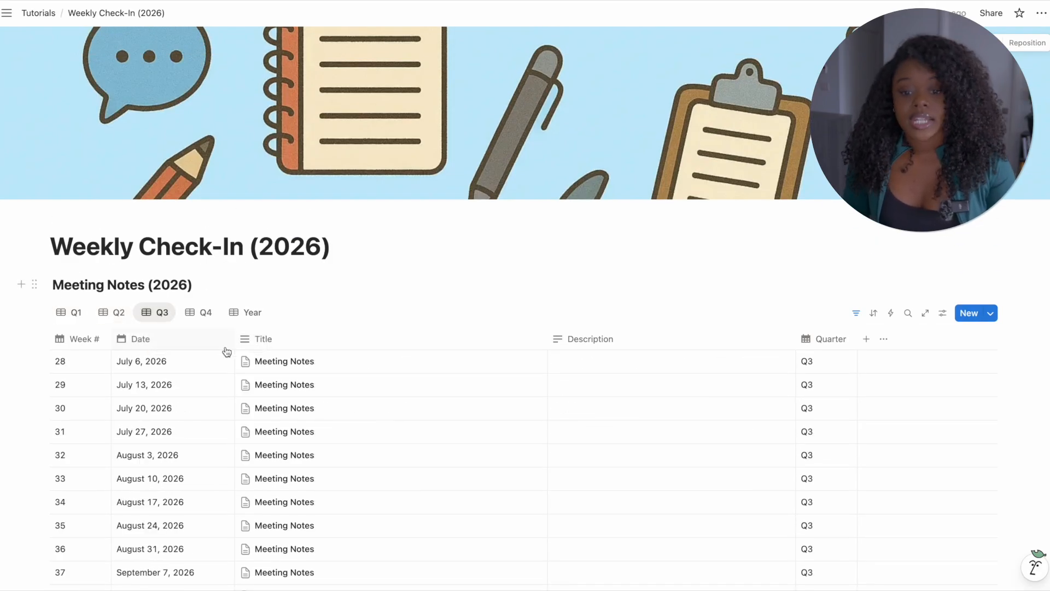
click(200, 312)
click(252, 314)
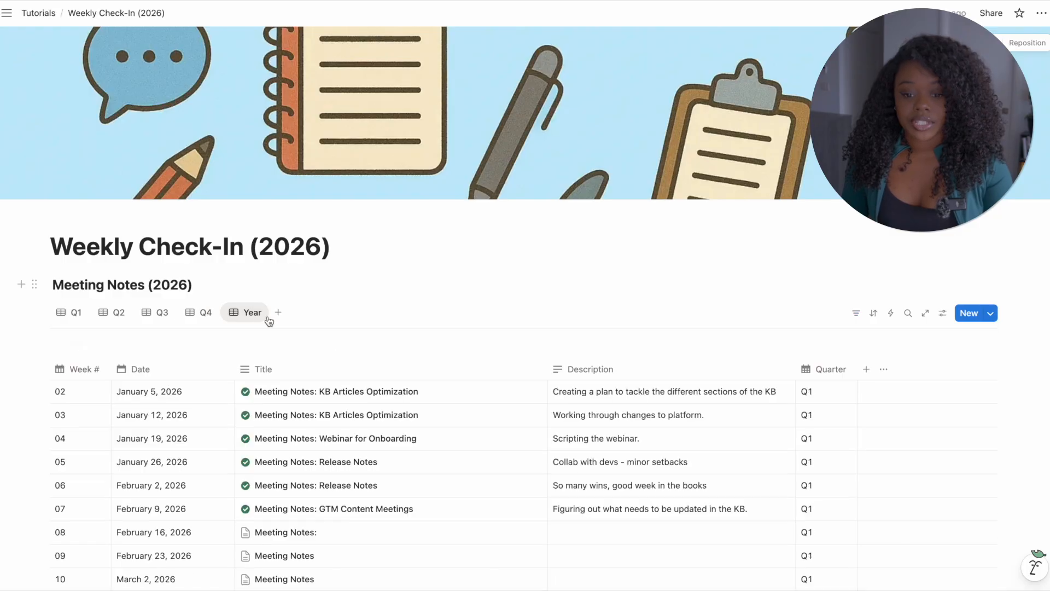
scroll(459, 457, down, 15)
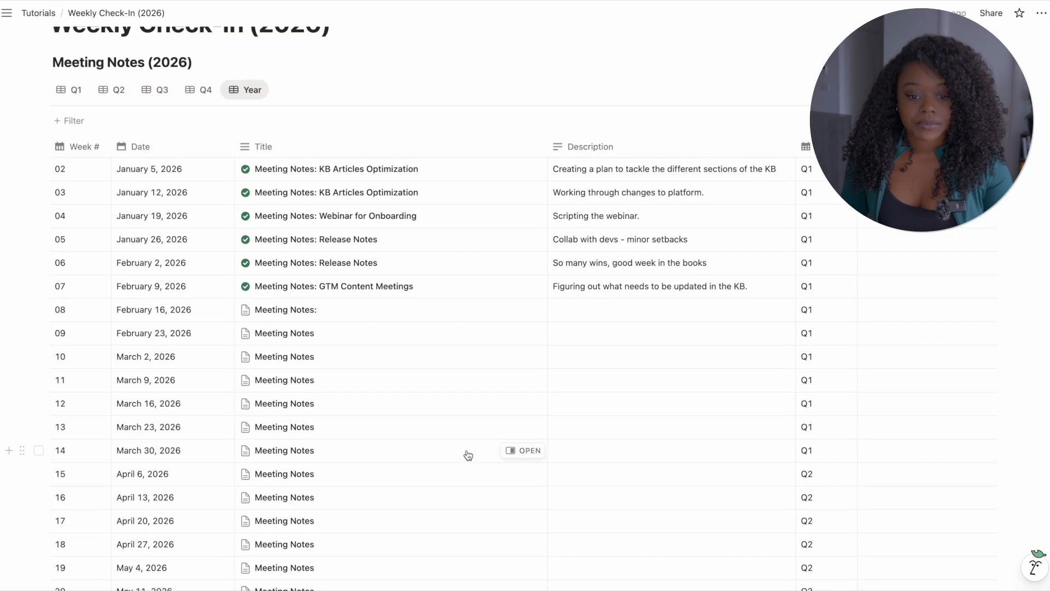
scroll(468, 446, up, 12)
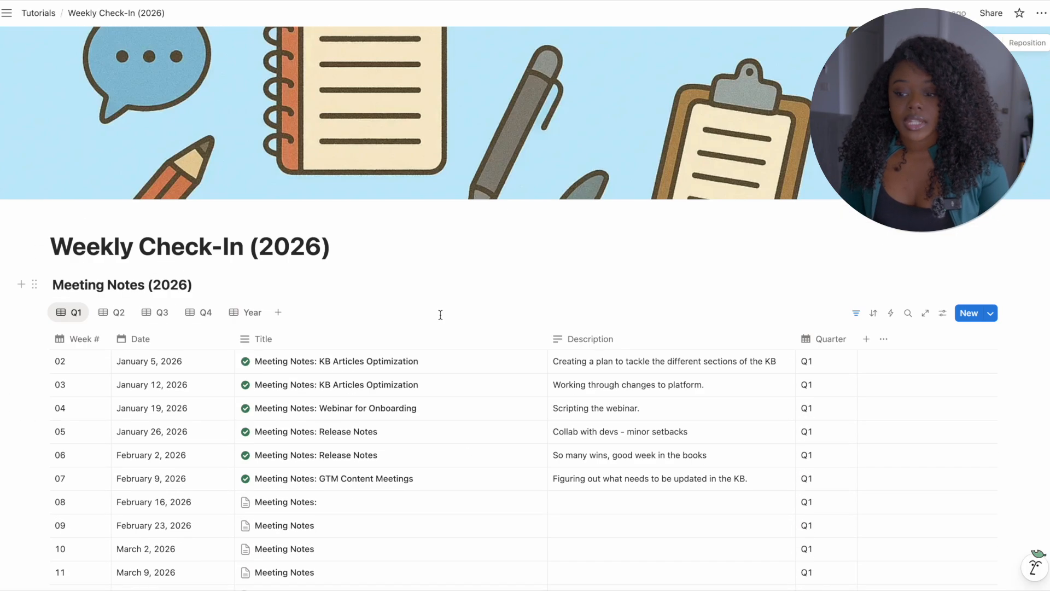
- Review the rating, accomplishments, priorities and blockers in the week 02 meeting notes, and close them
scroll(441, 315, down, 5)
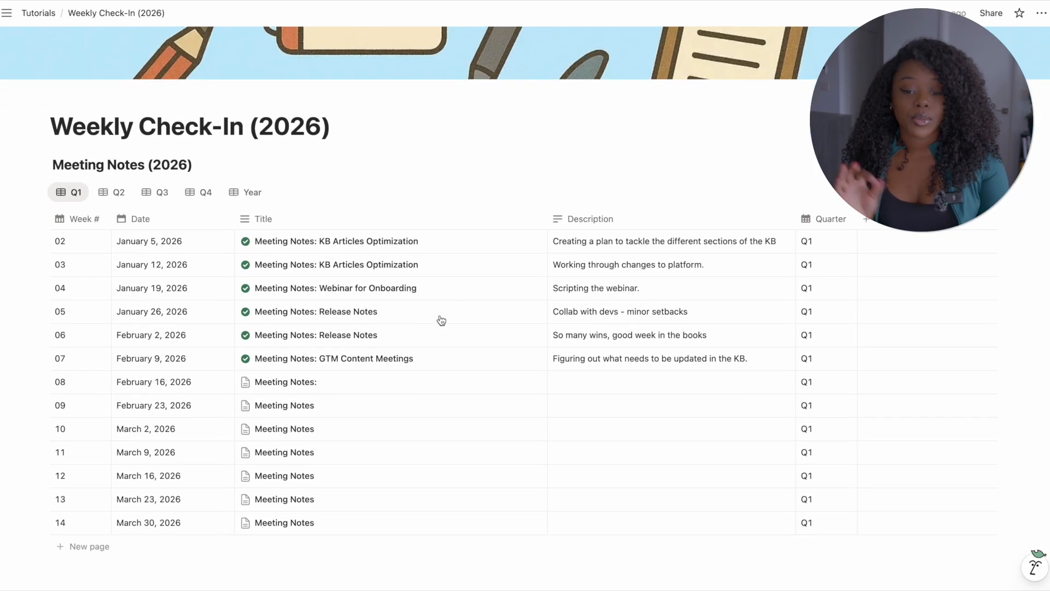
scroll(441, 320, down, 1)
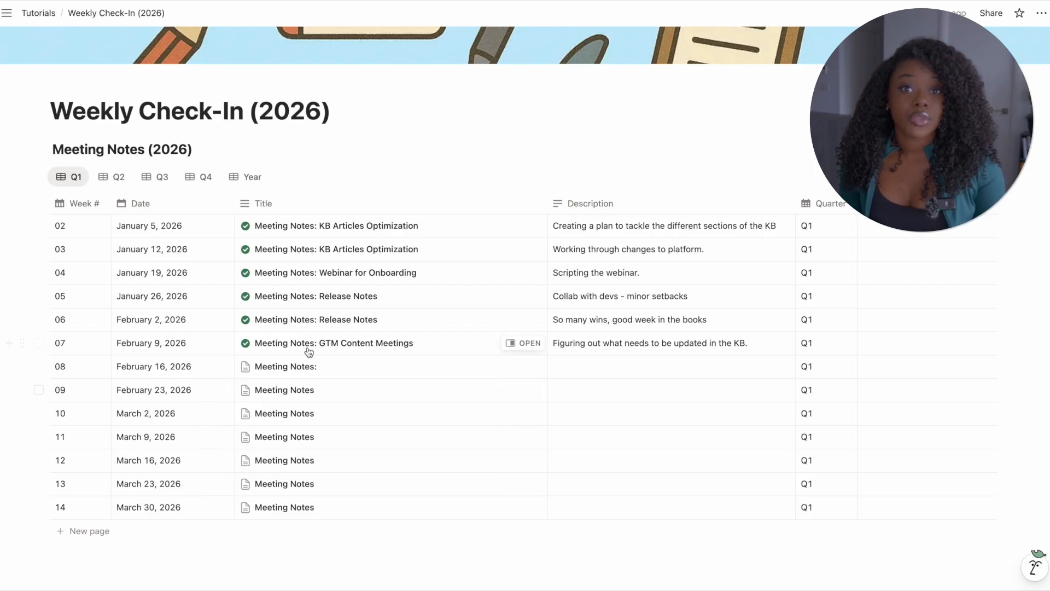
click(527, 226)
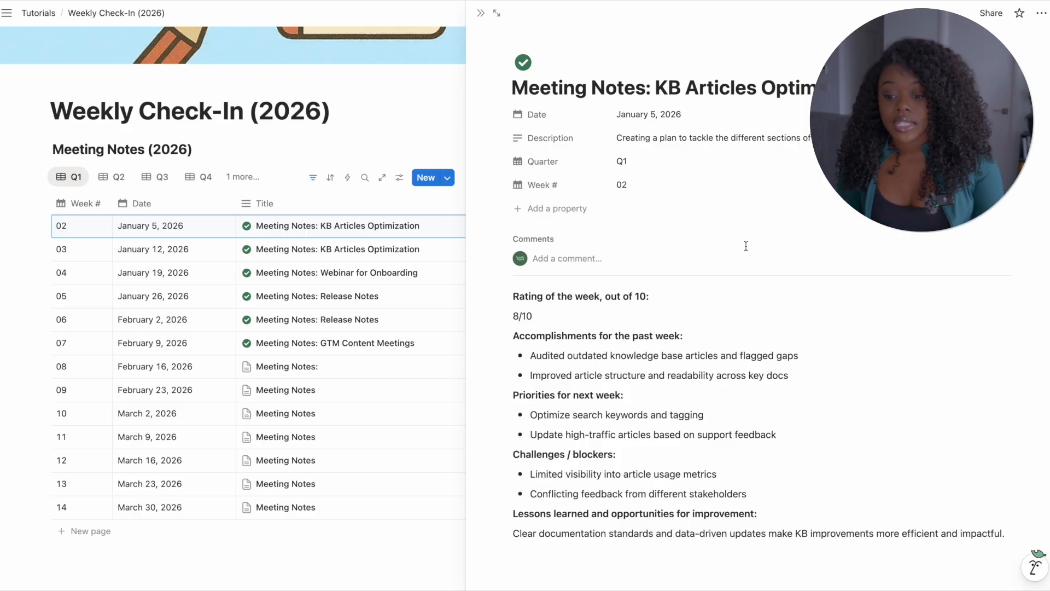
key(Escape)
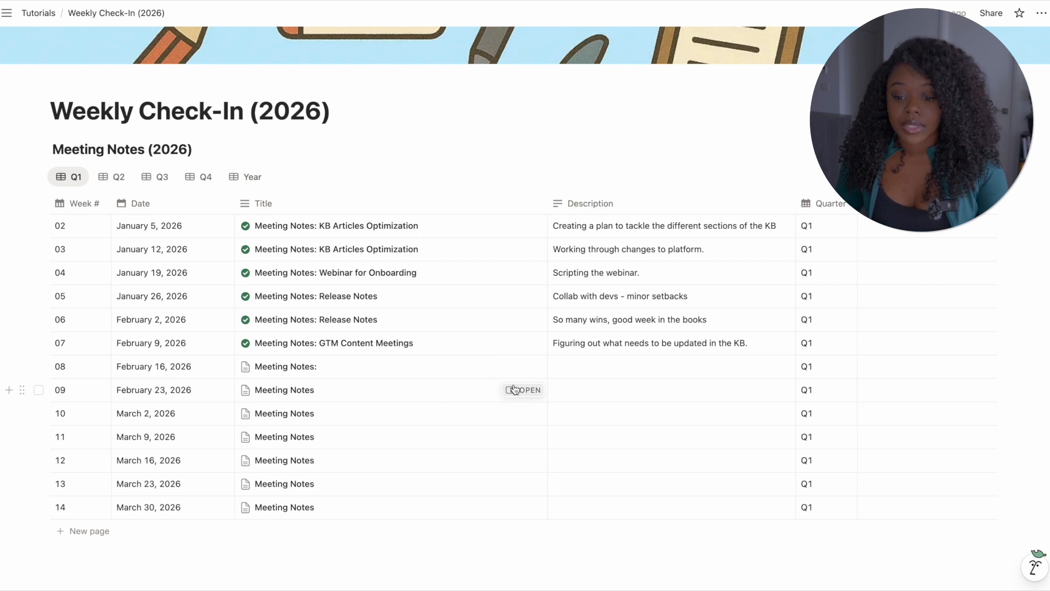
- Complete the title of the February 16, 2026 page as "Meeting Notes: add title"
click(519, 366)
click(667, 69)
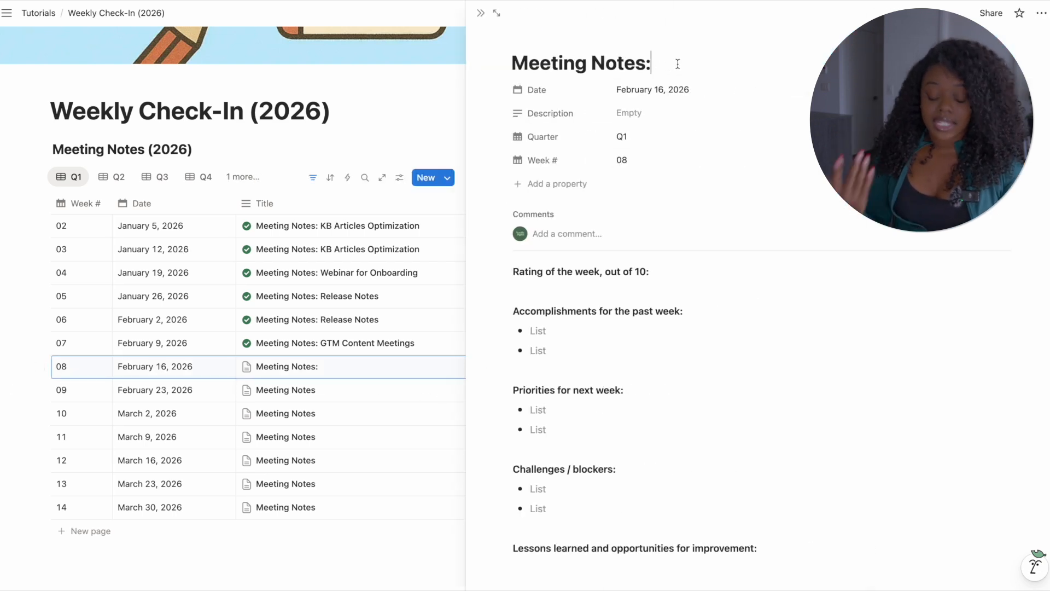
text(add title)
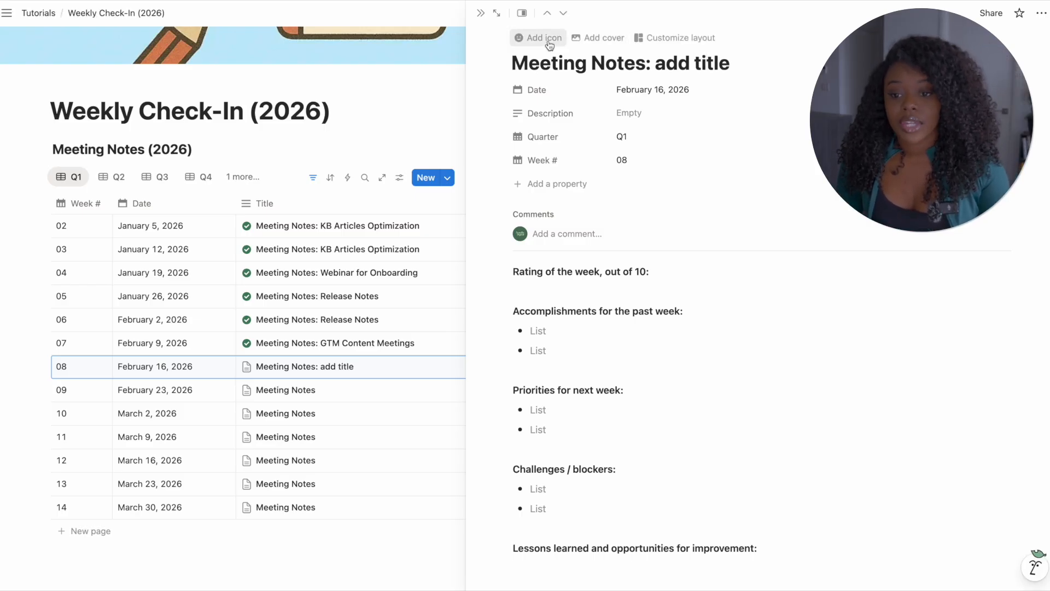
- Give the February 16, 2026 meeting notes the green checkmark icon, and close the page
click(544, 38)
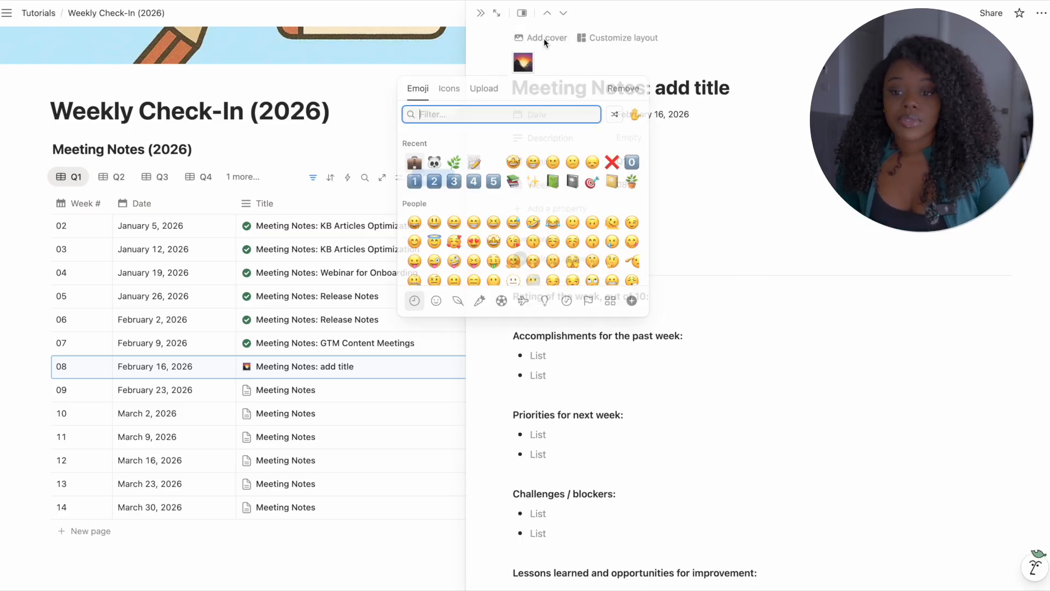
click(449, 88)
mouse_move(417, 163)
click(418, 205)
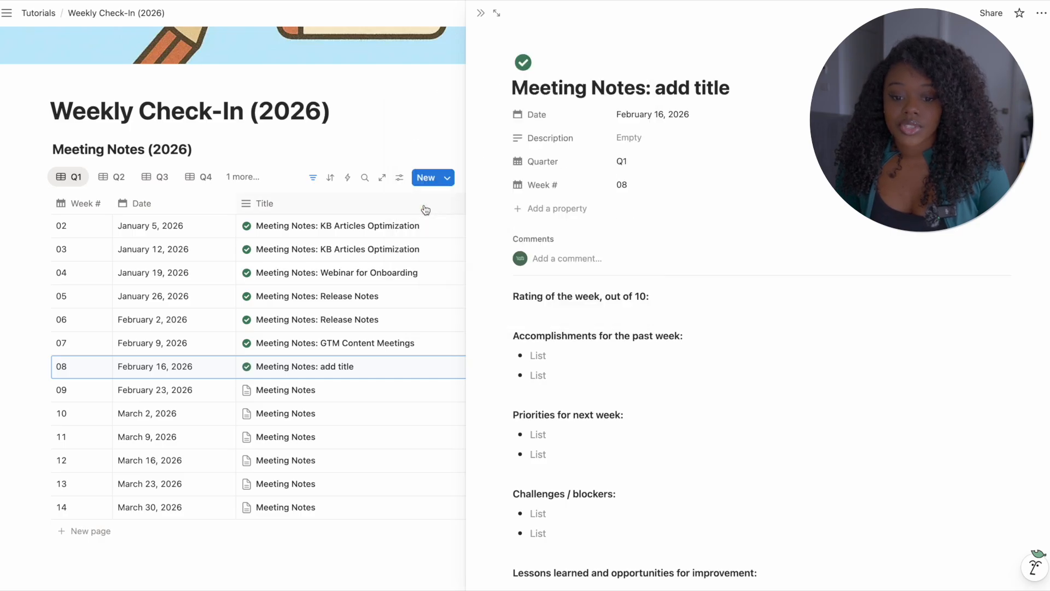
click(480, 13)
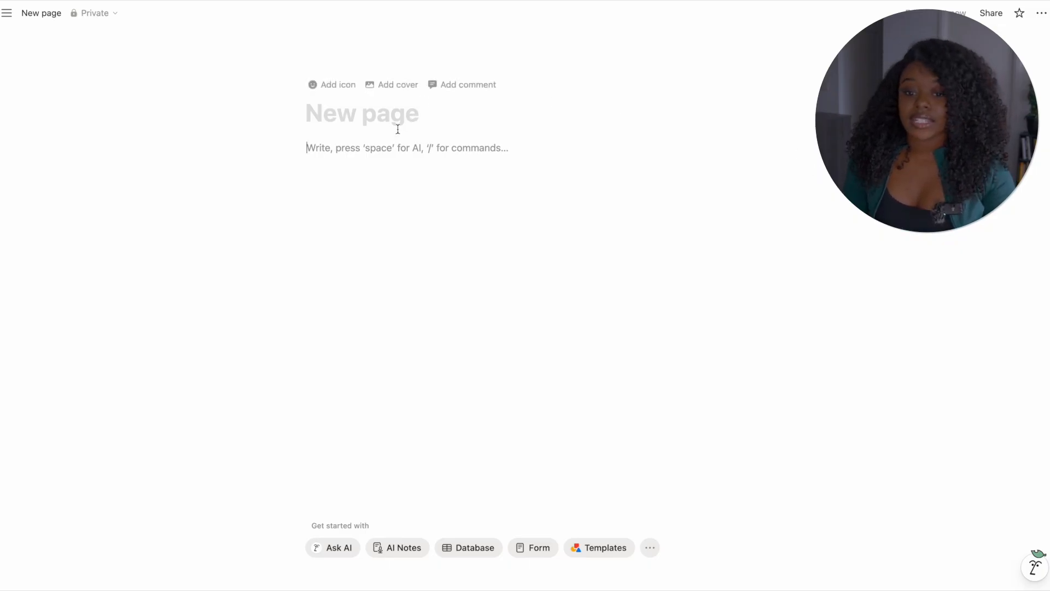
- Title the new blank page "Weekly Check-In (2026)", and move into the page body
click(375, 123)
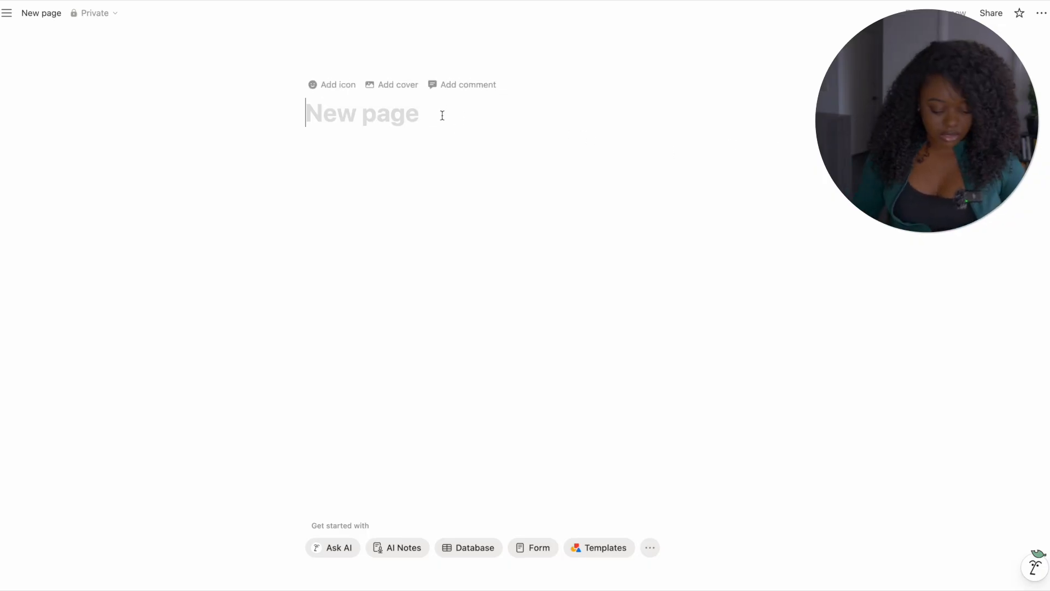
text(Weekly )
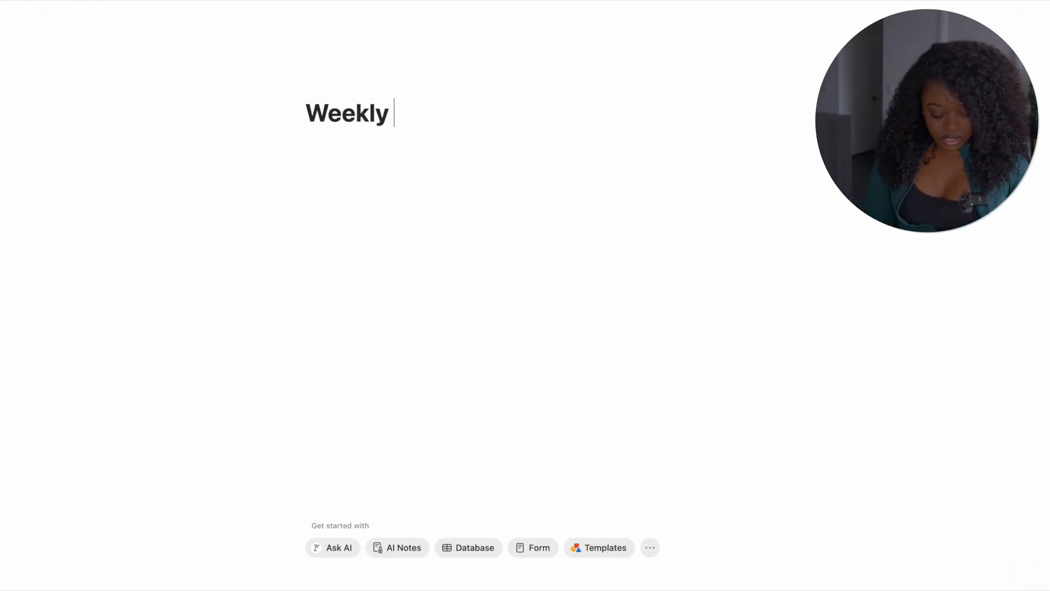
text(Check-)
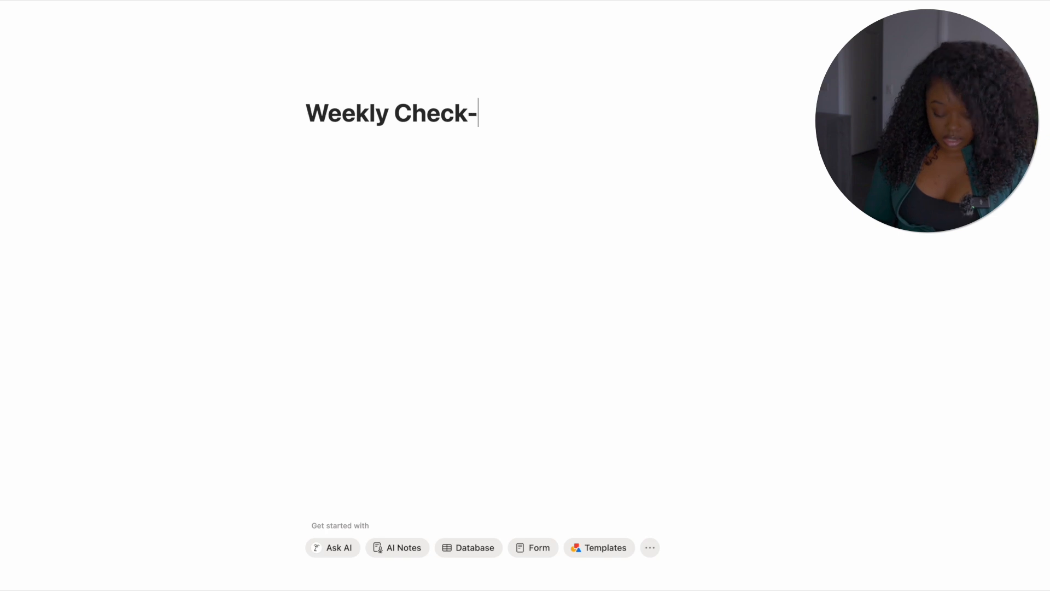
text(In )
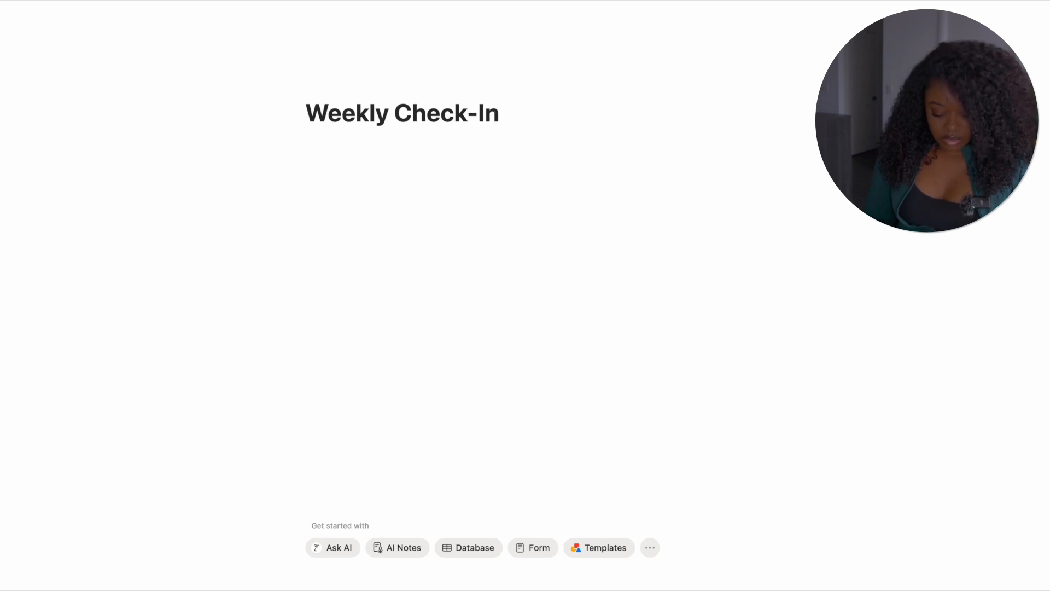
text((2026)
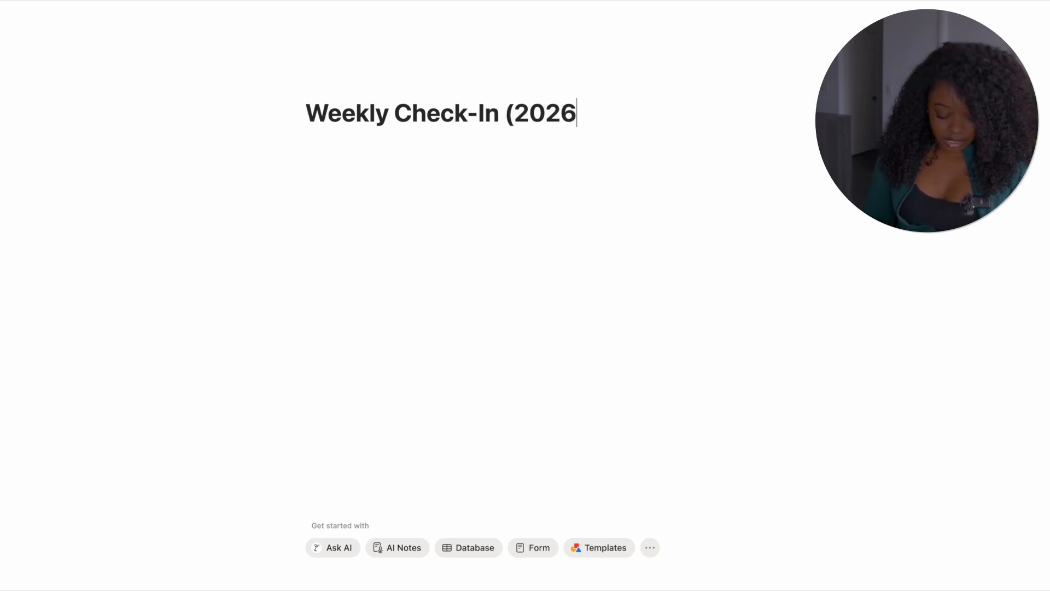
text())
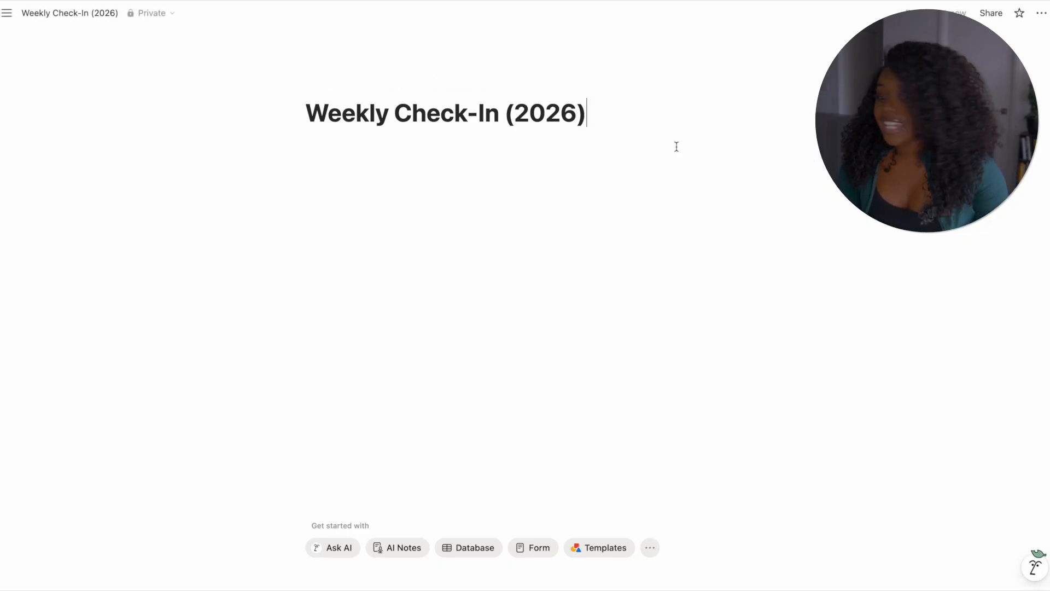
click(579, 153)
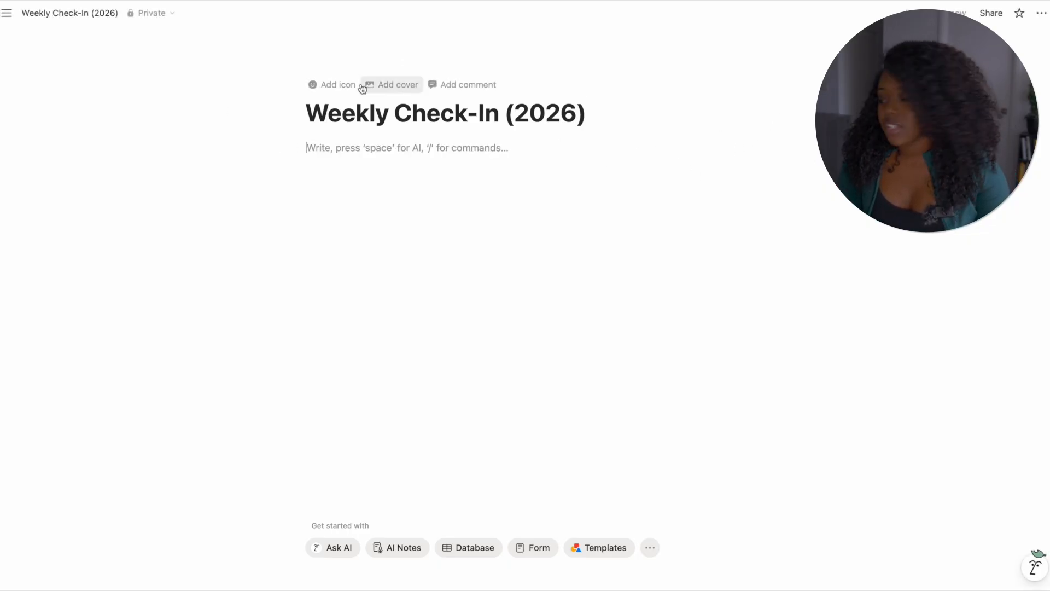
- Try adding an emoji icon to the Weekly Check-In (2026) page, and remove it
mouse_move(407, 106)
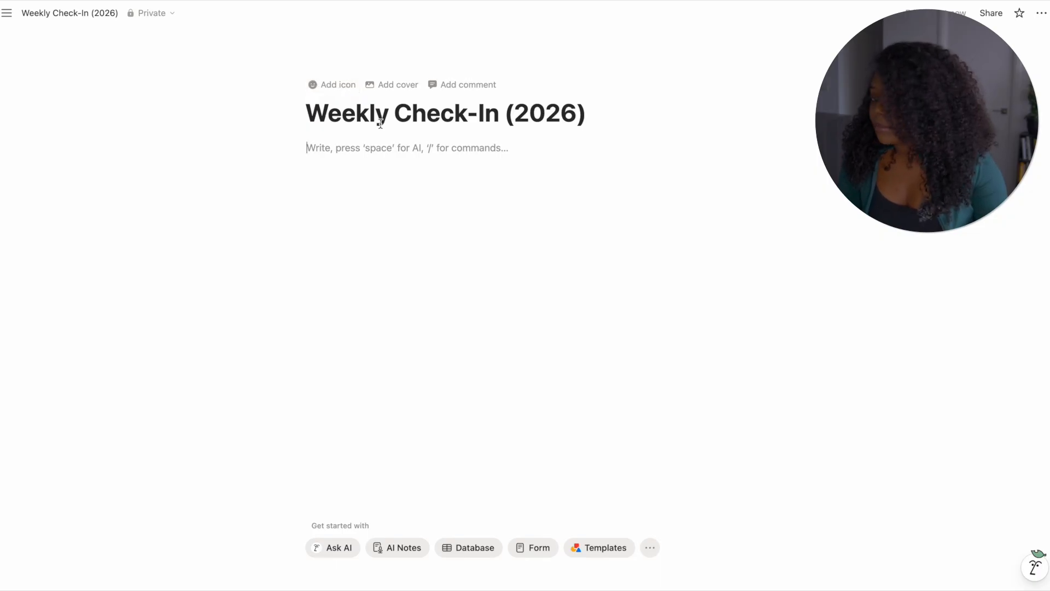
click(320, 86)
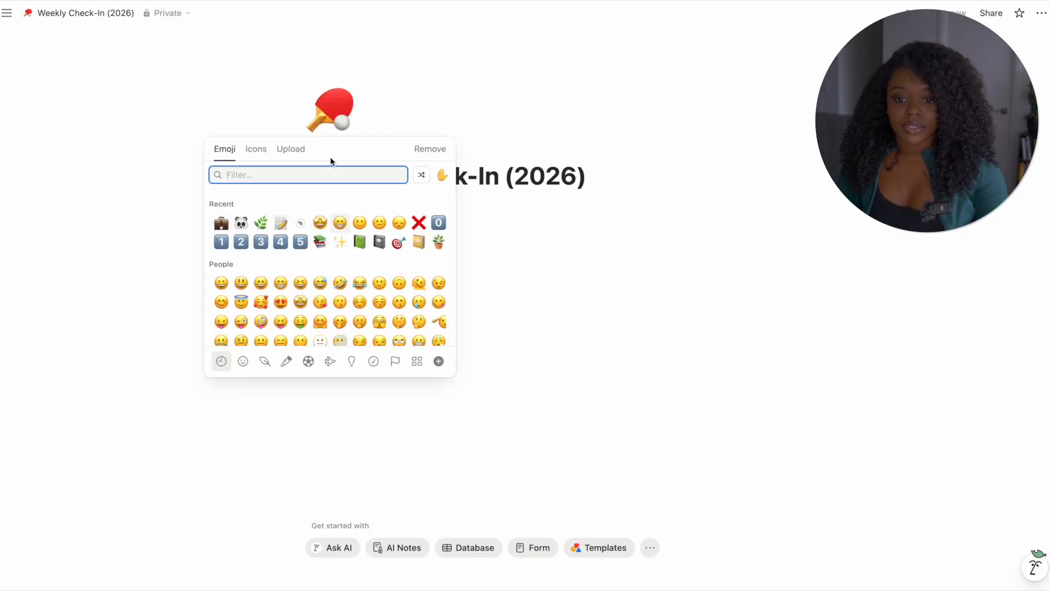
click(429, 149)
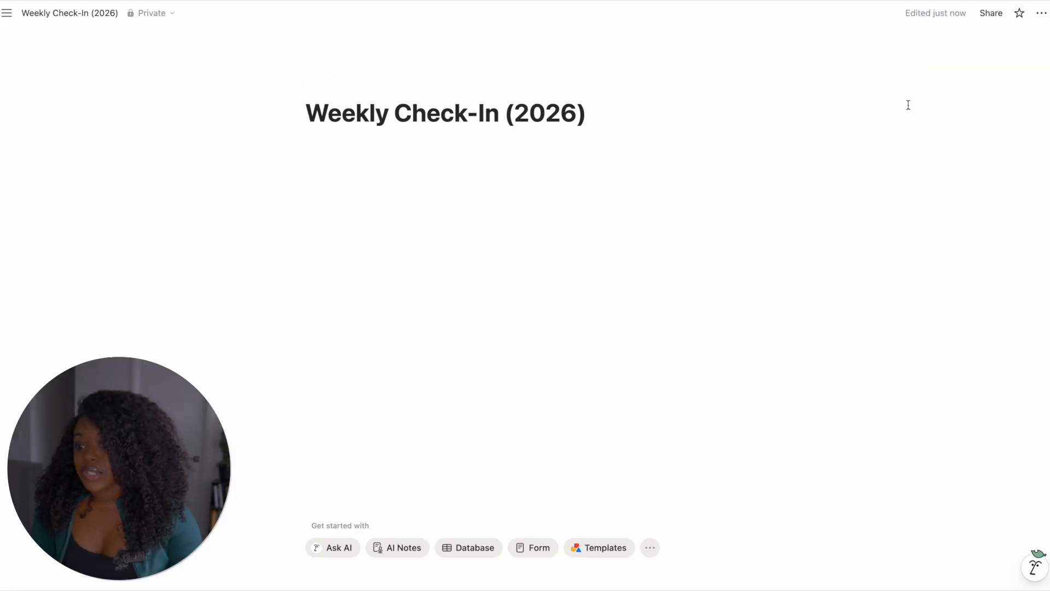
- Set the Weekly Check-In (2026) page to full width
click(1042, 15)
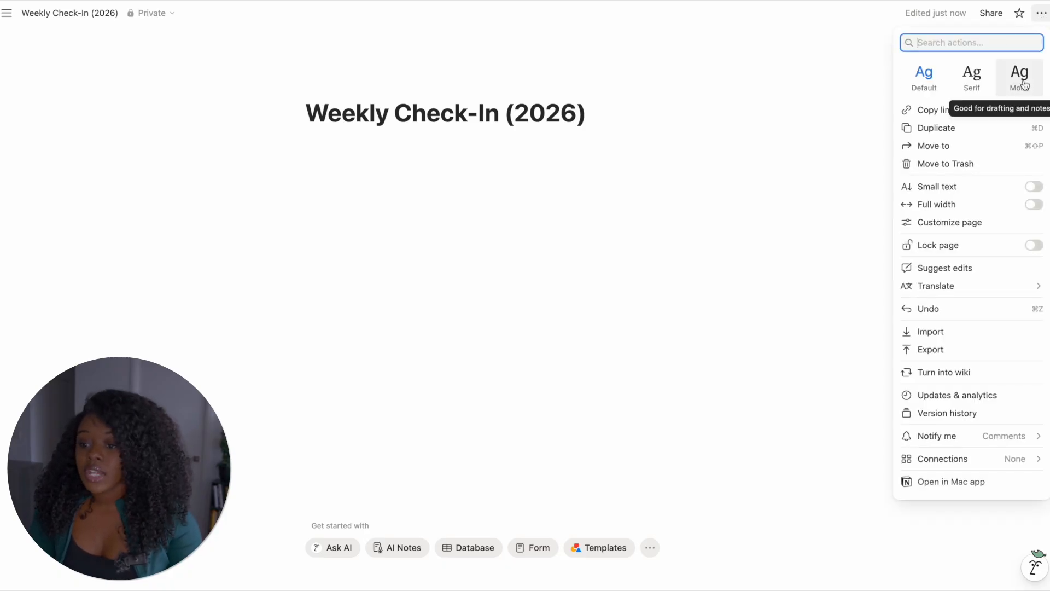
click(1033, 207)
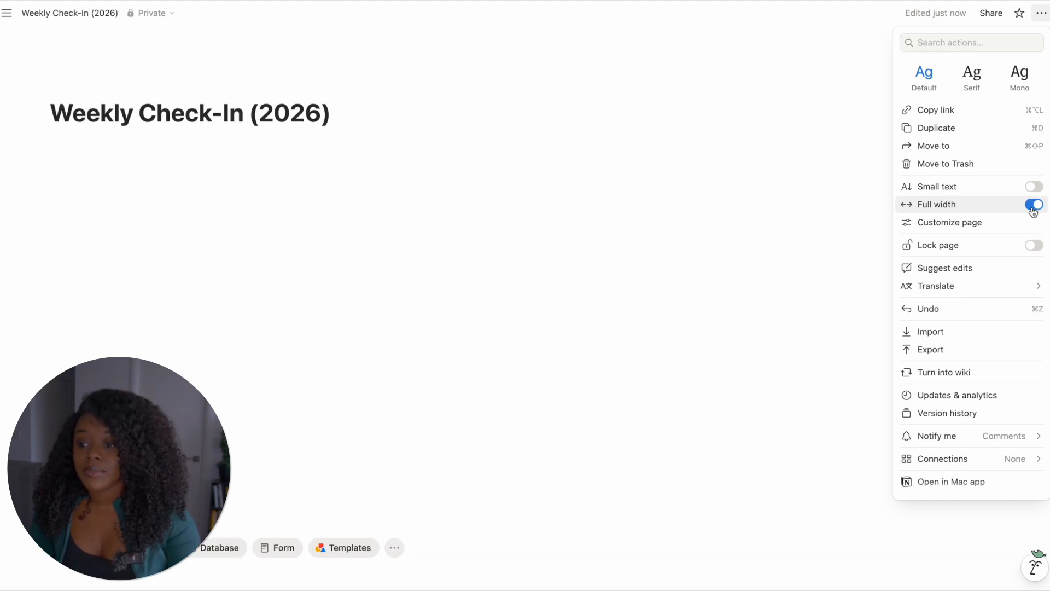
- Try the small text option on the page, and switch it back off
click(1035, 188)
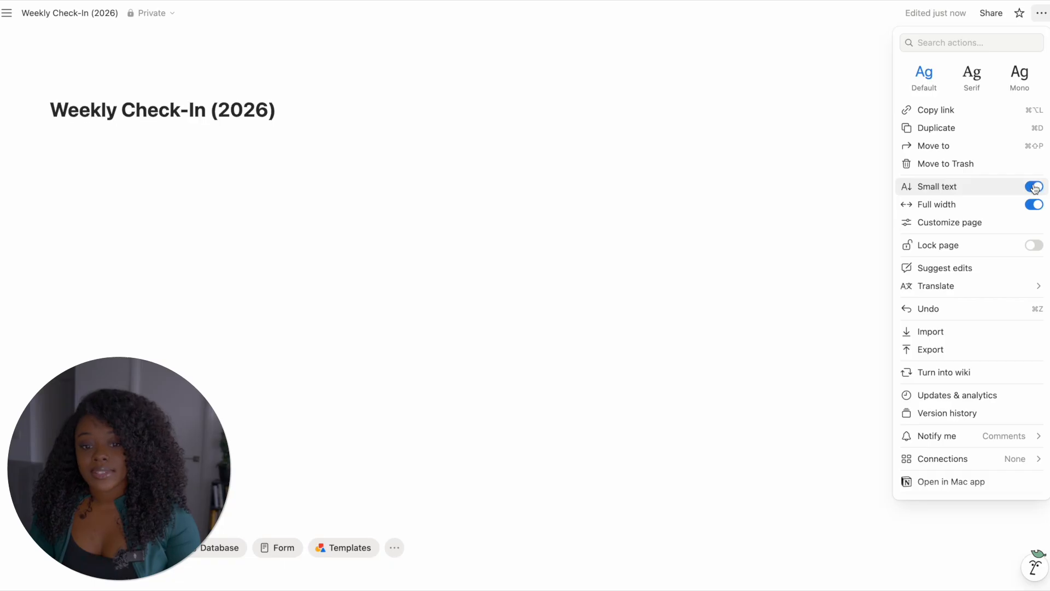
click(1034, 188)
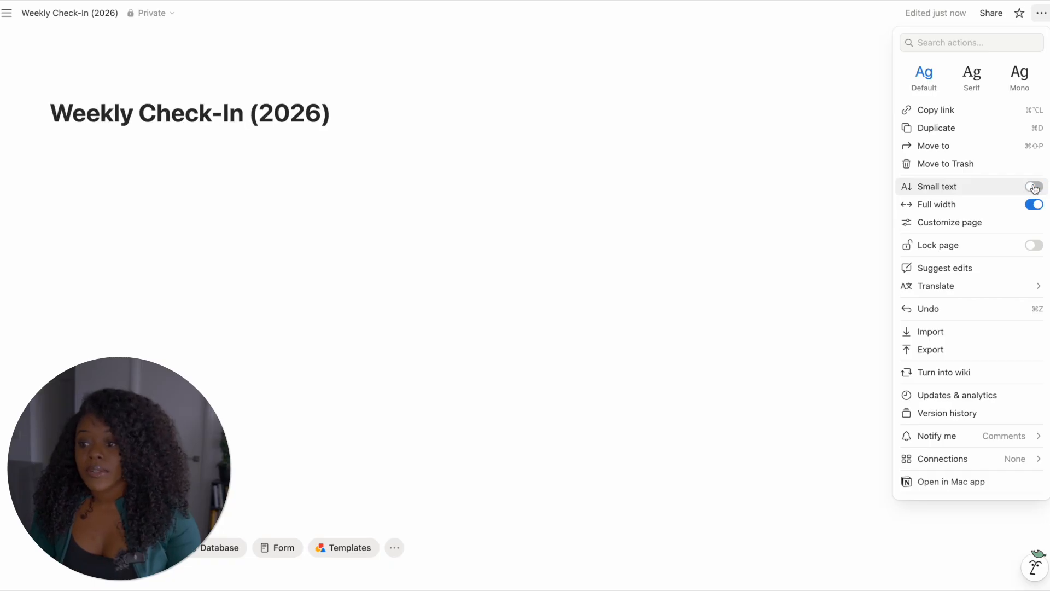
click(1034, 188)
click(1034, 188)
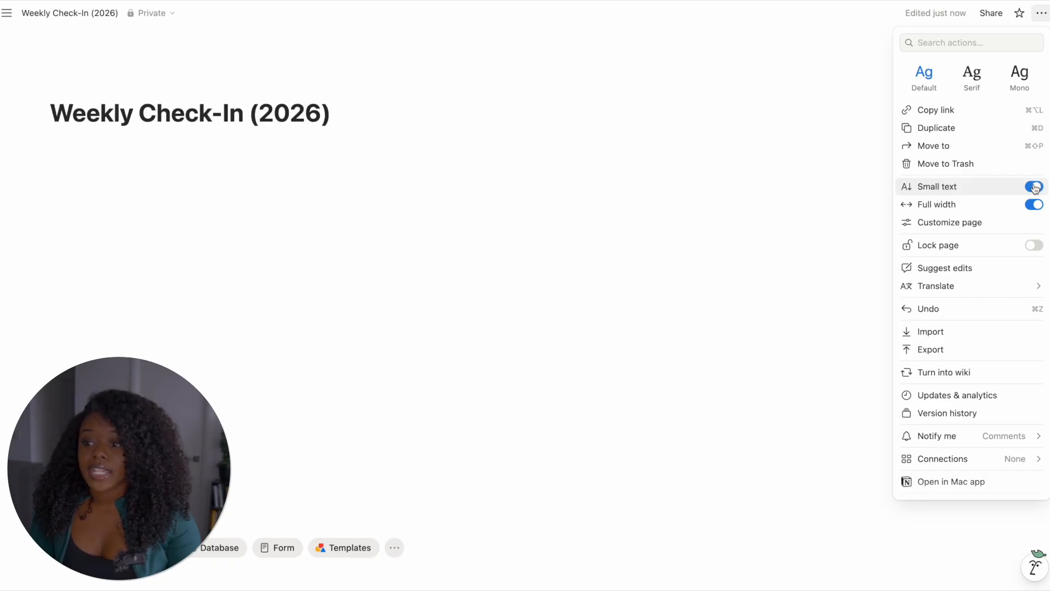
- Try the Serif and Mono fonts on the page, return to the Default font, and close the page options
click(979, 83)
click(1020, 77)
click(973, 85)
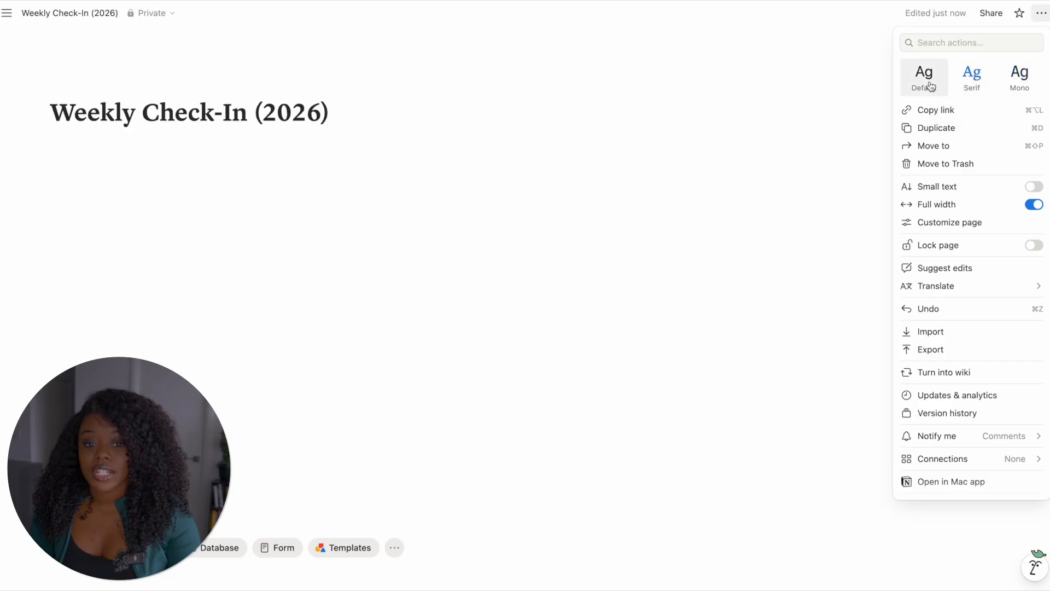
click(928, 84)
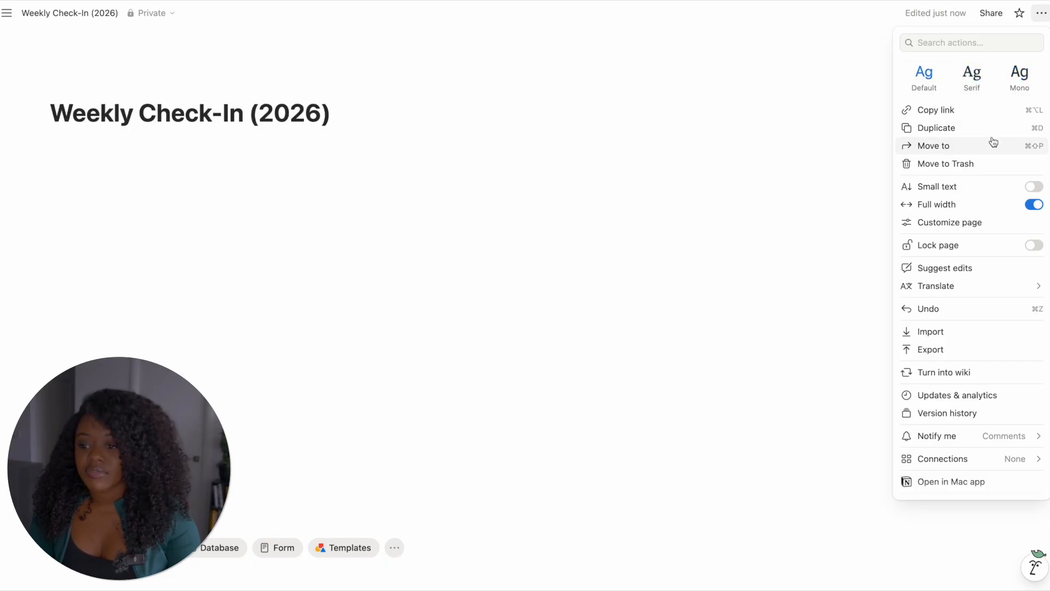
click(816, 156)
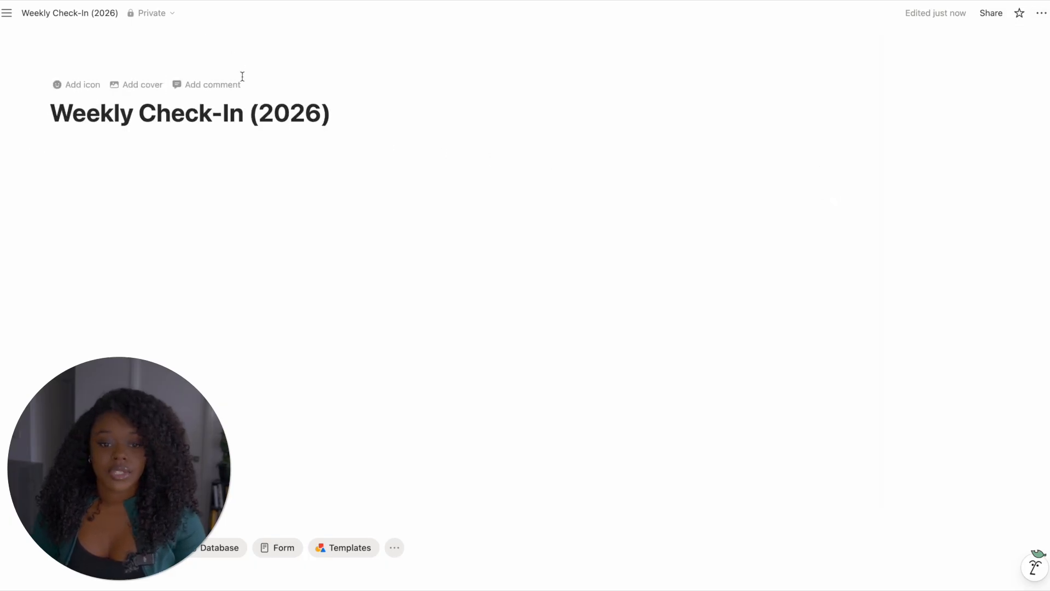
- Add a page cover, change it to the light-blue office-supplies illustration, and reposition it to show the envelopes, gear and light bulb
click(136, 86)
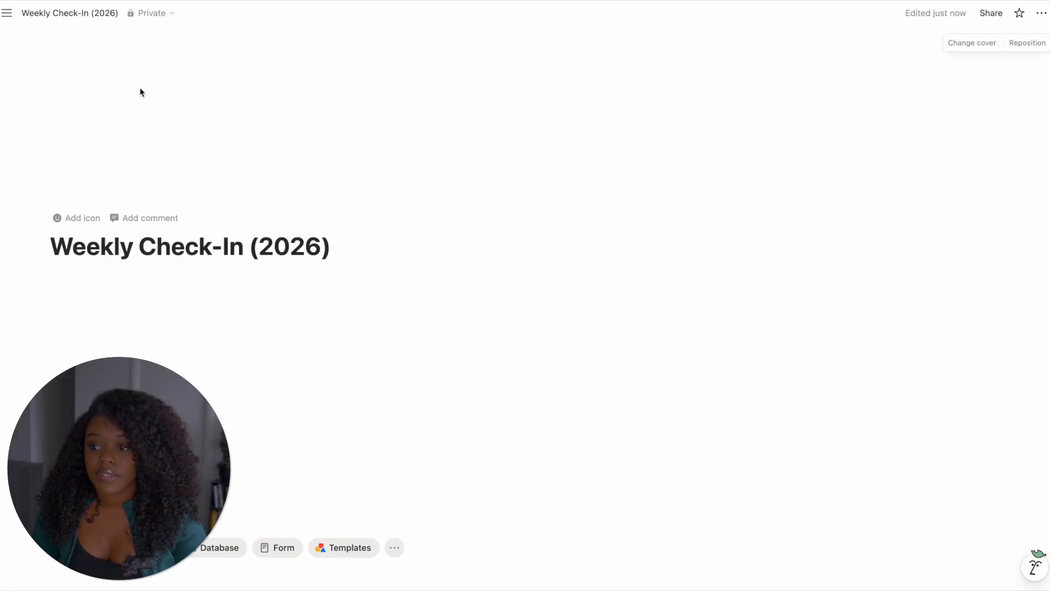
click(952, 43)
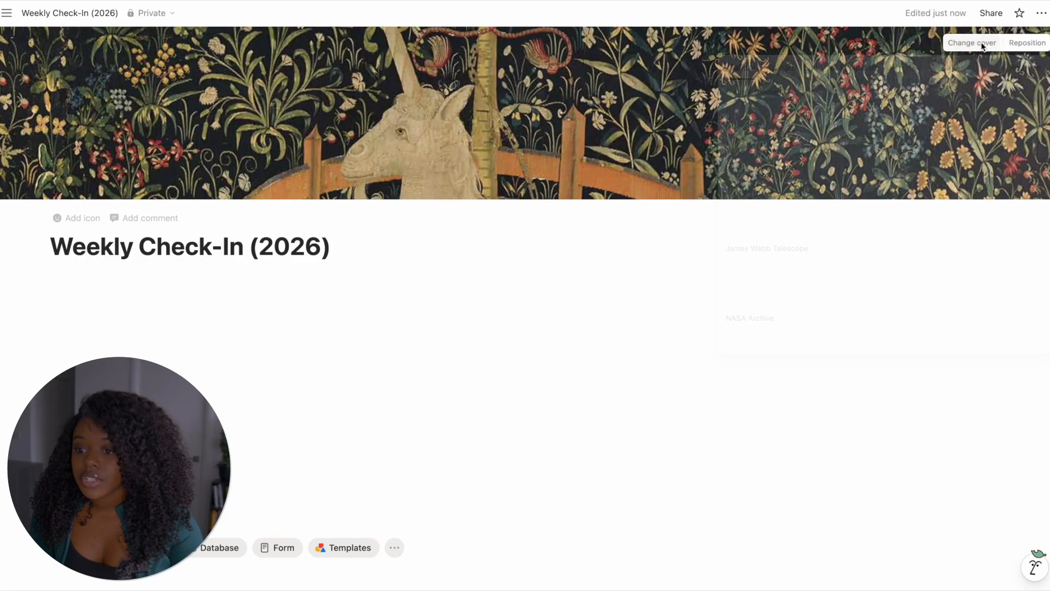
click(791, 74)
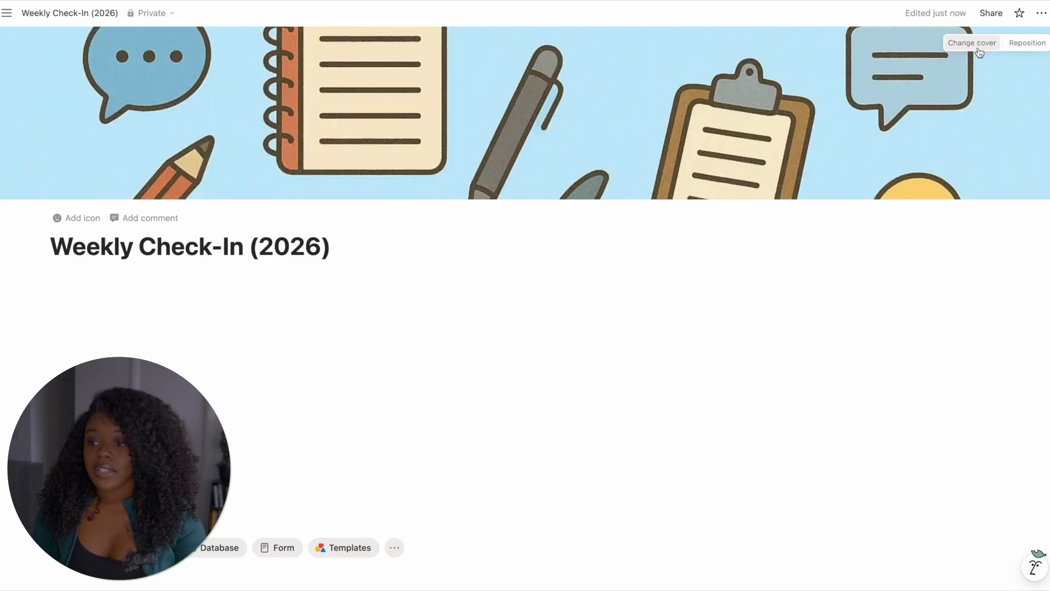
click(1039, 52)
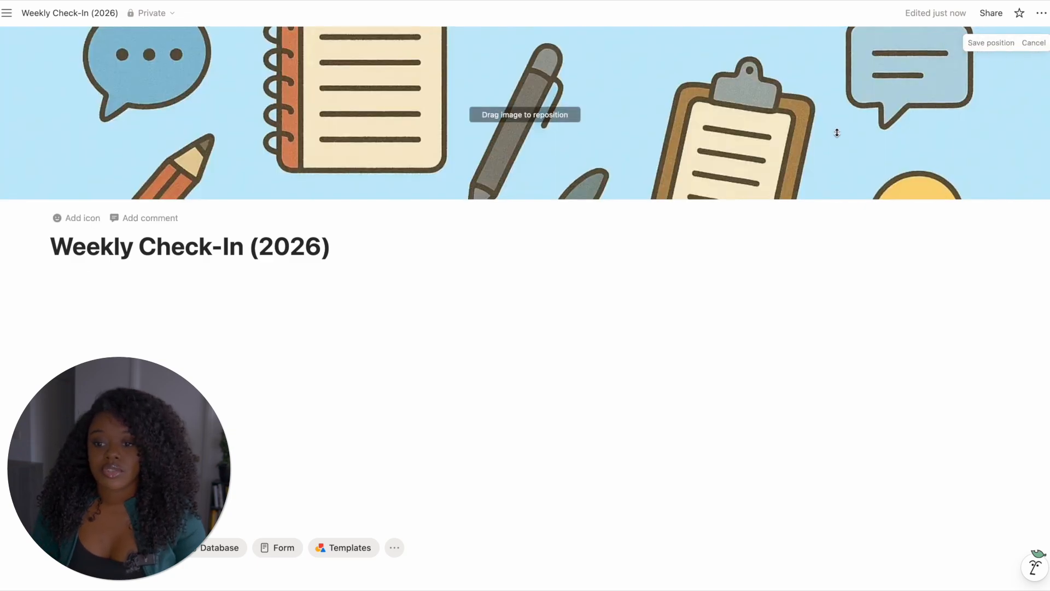
drag(837, 132, 875, 88)
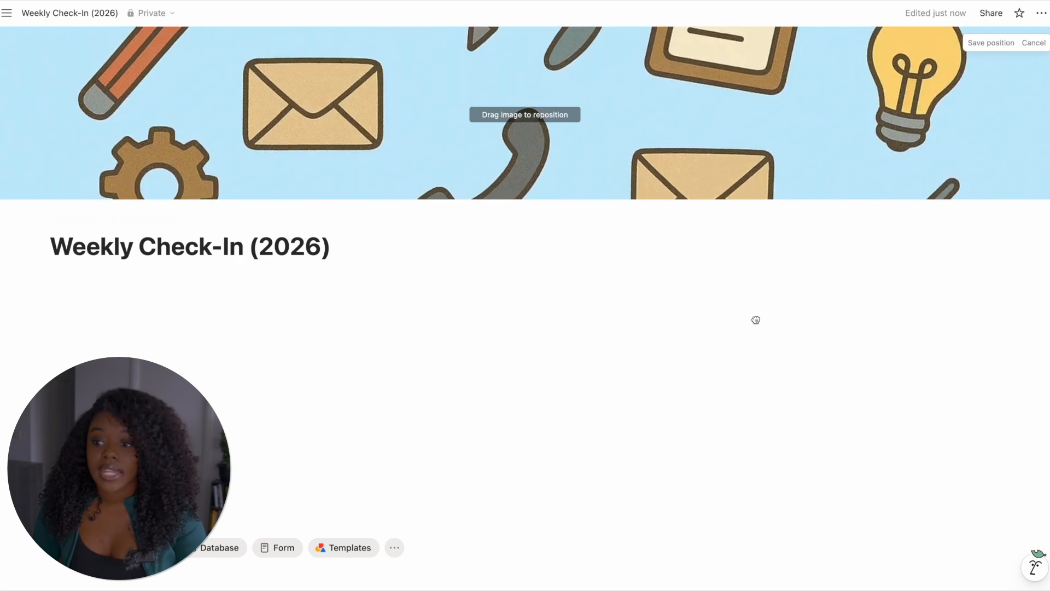
click(998, 50)
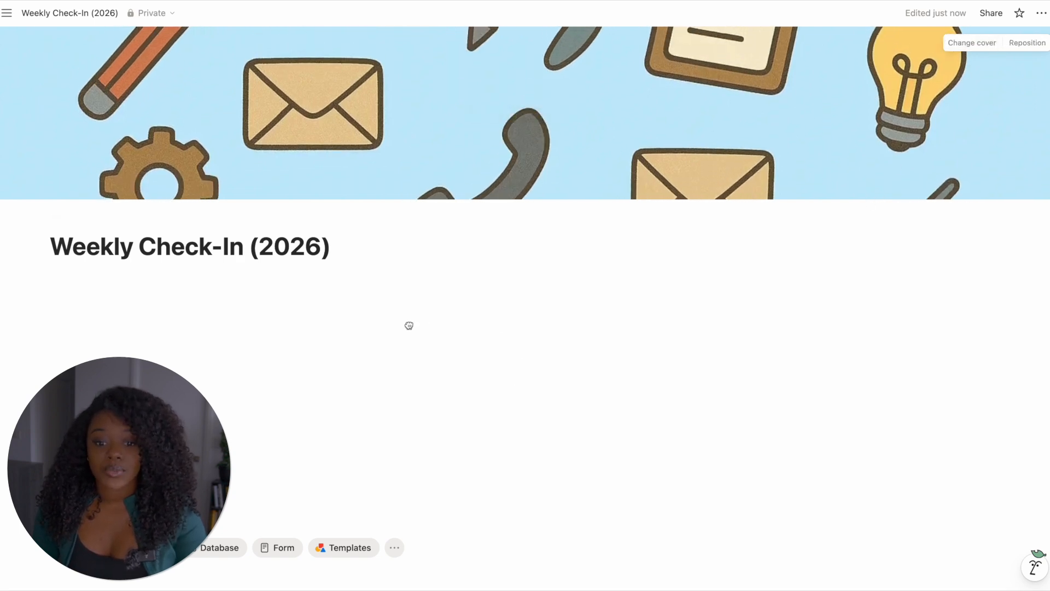
- Insert an inline database below the Weekly Check-In (2026) page title
click(112, 281)
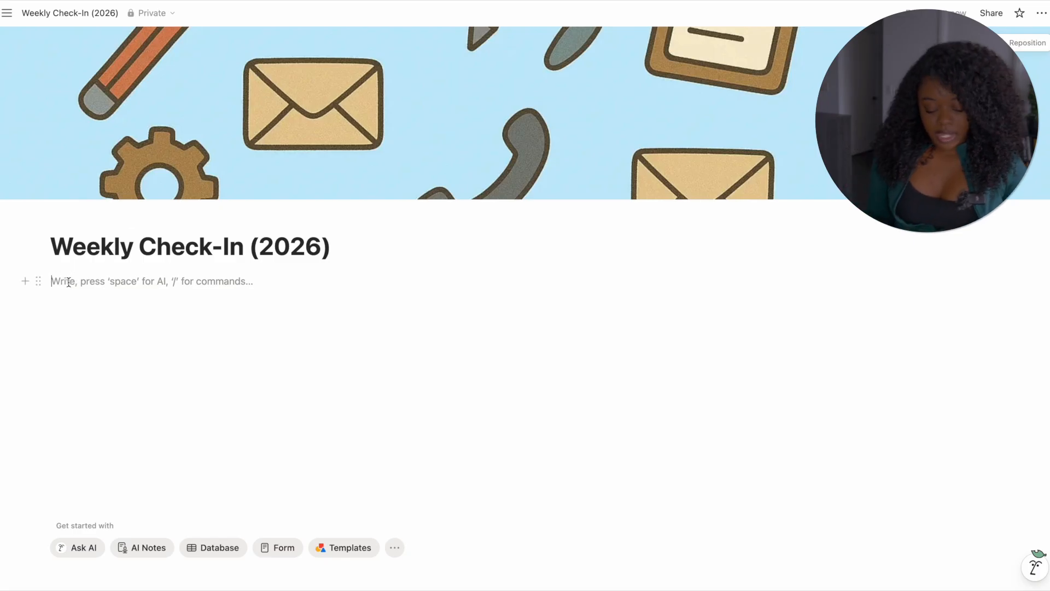
text(/)
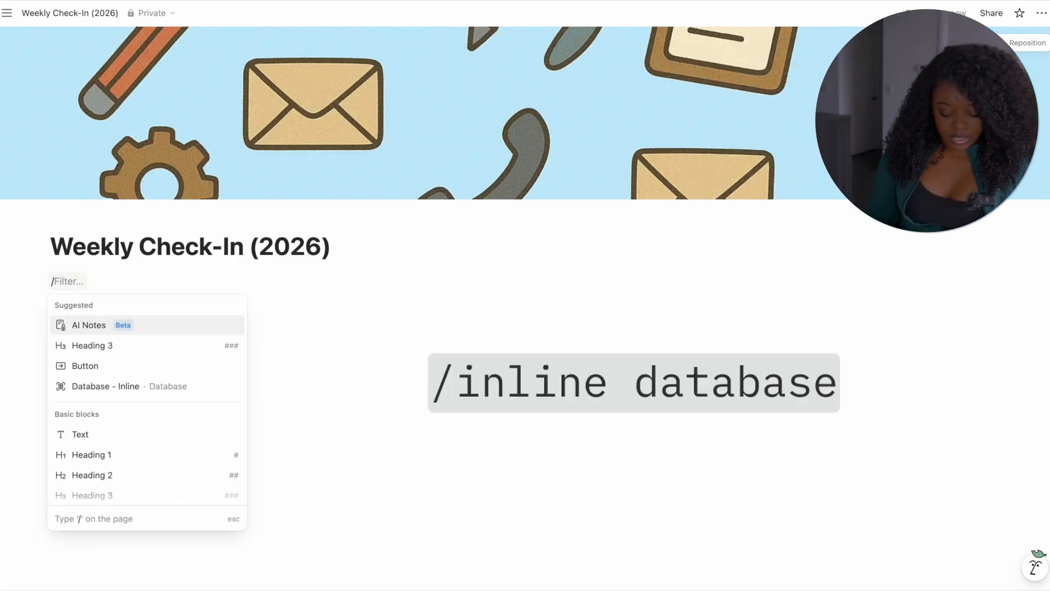
text(inline)
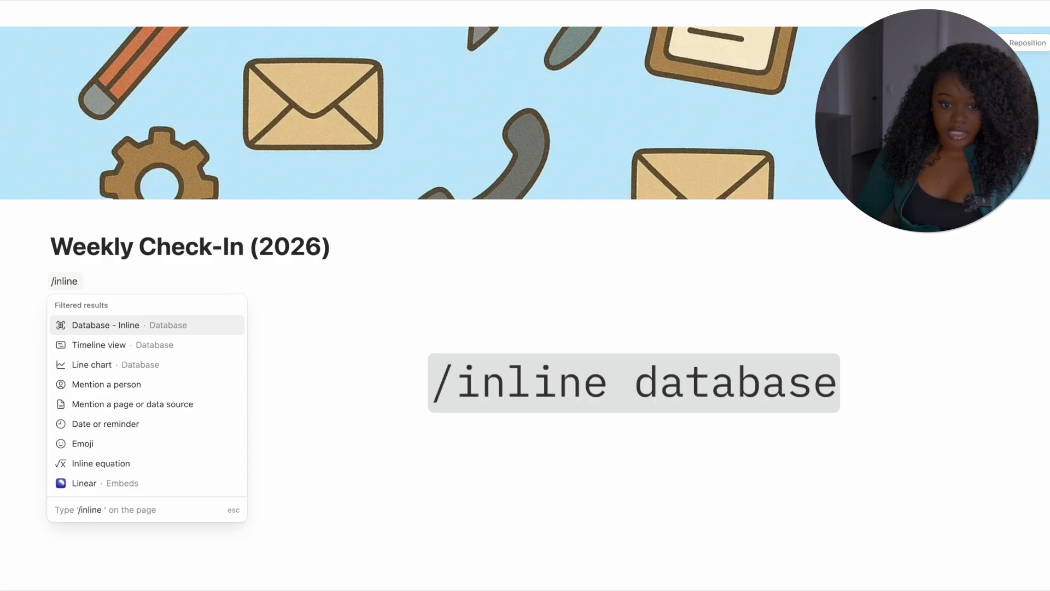
click(111, 327)
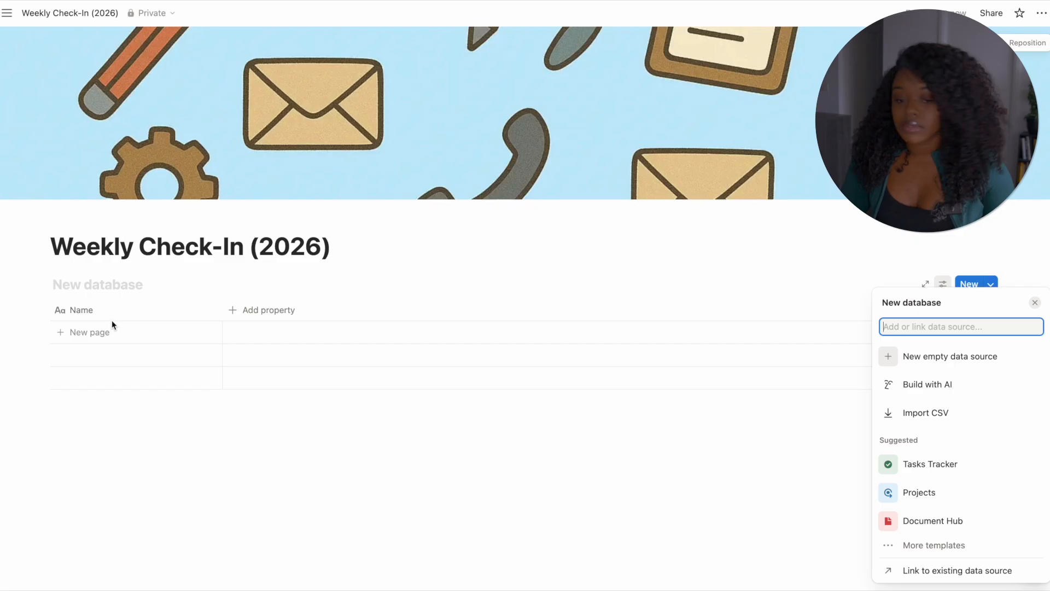
- Name the new inline database "Meeting Notes (2026)"
click(99, 285)
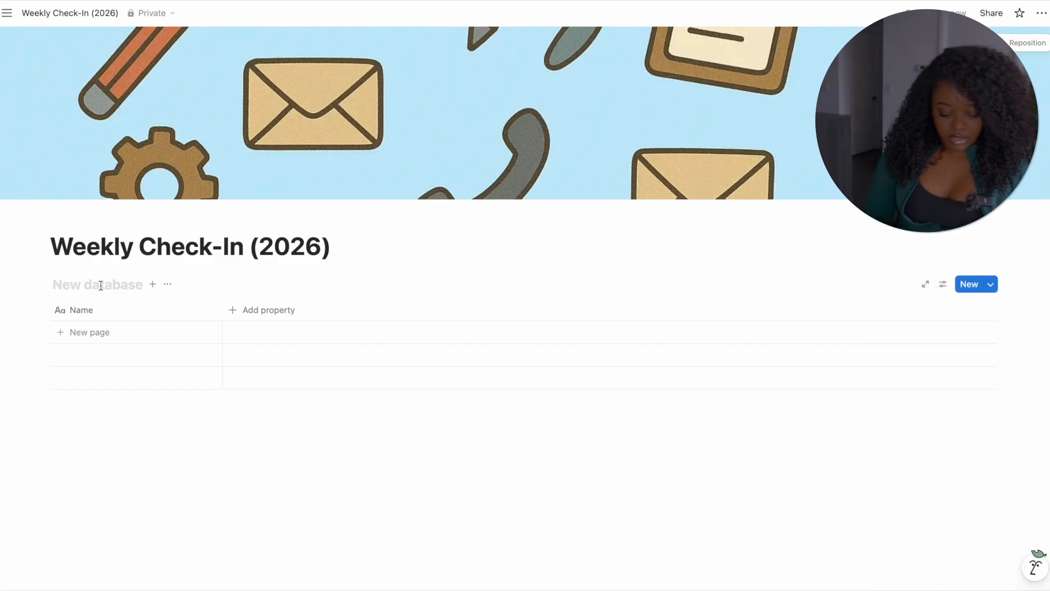
text(Meeting Note)
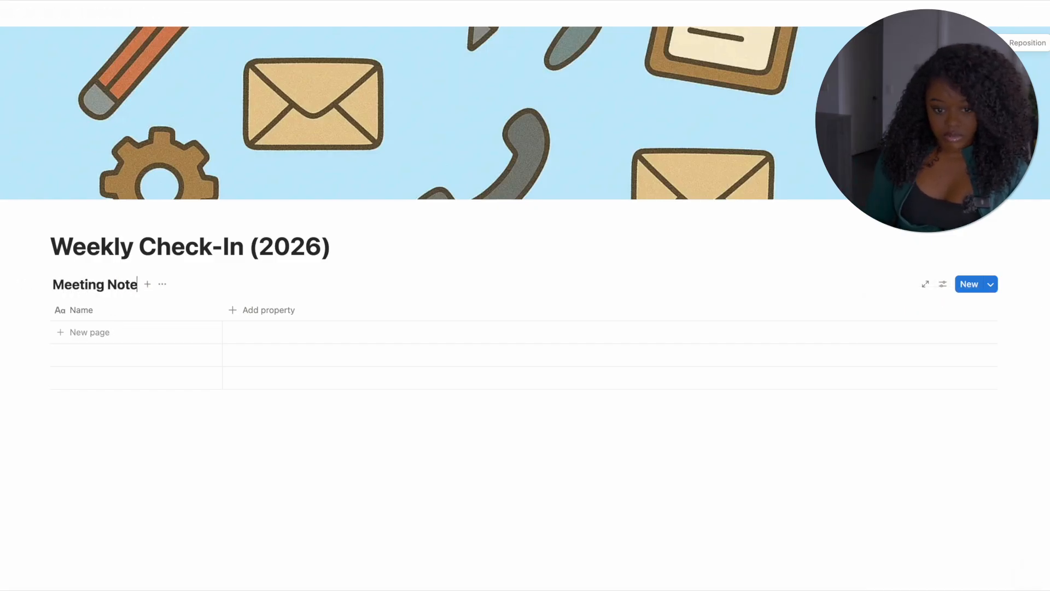
text(s (20)
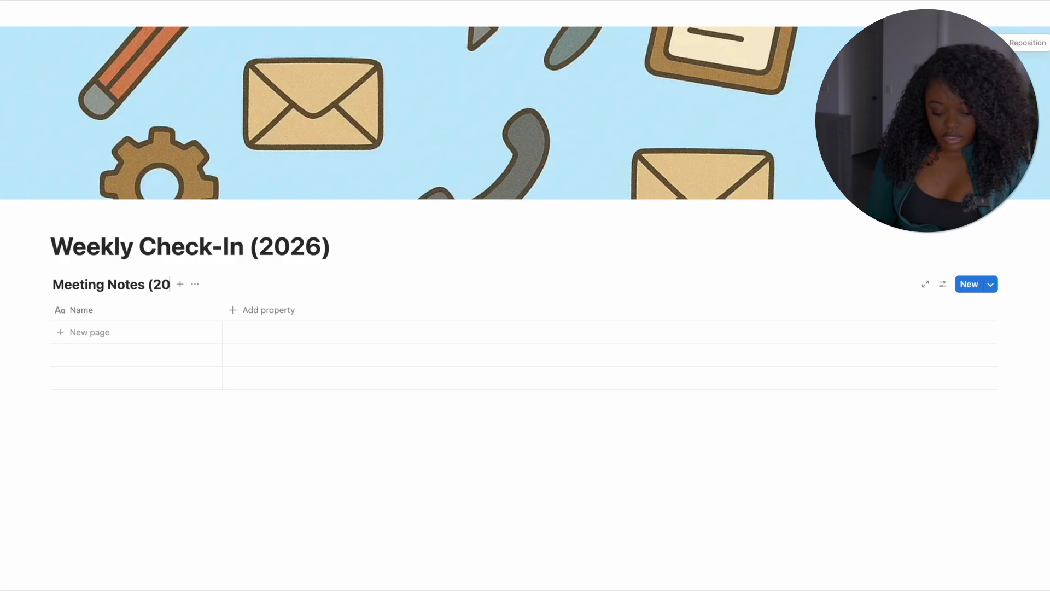
text(26))
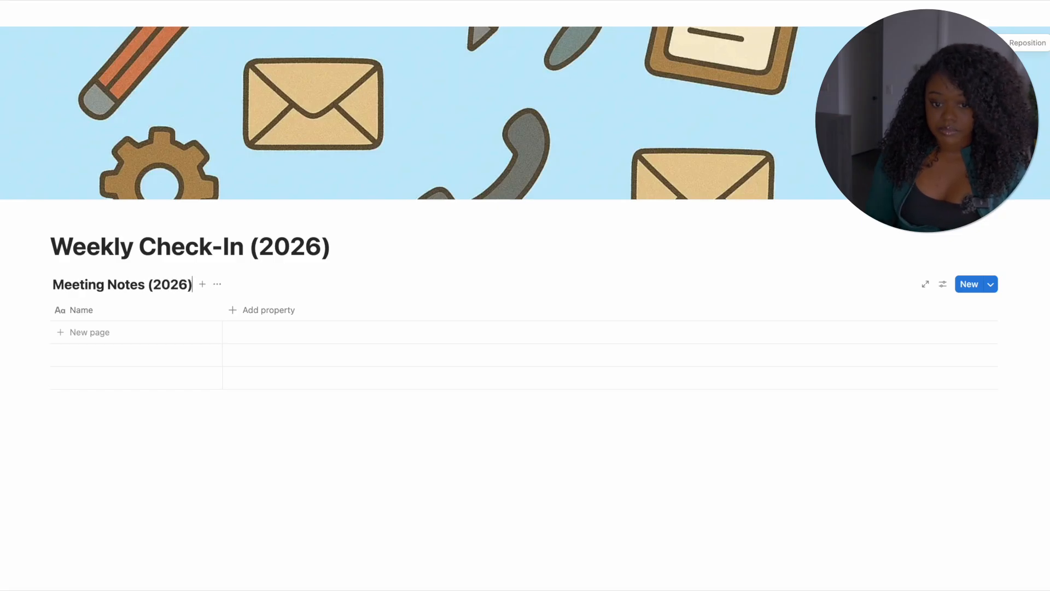
click(401, 457)
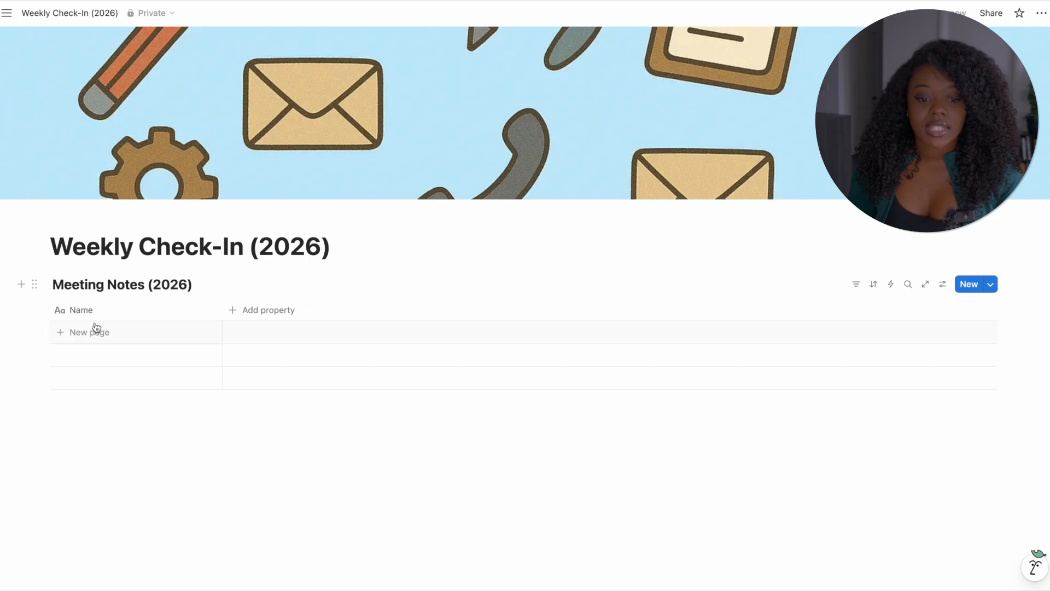
- Rename the database's Name property to "Title" and give it the list icon
click(94, 313)
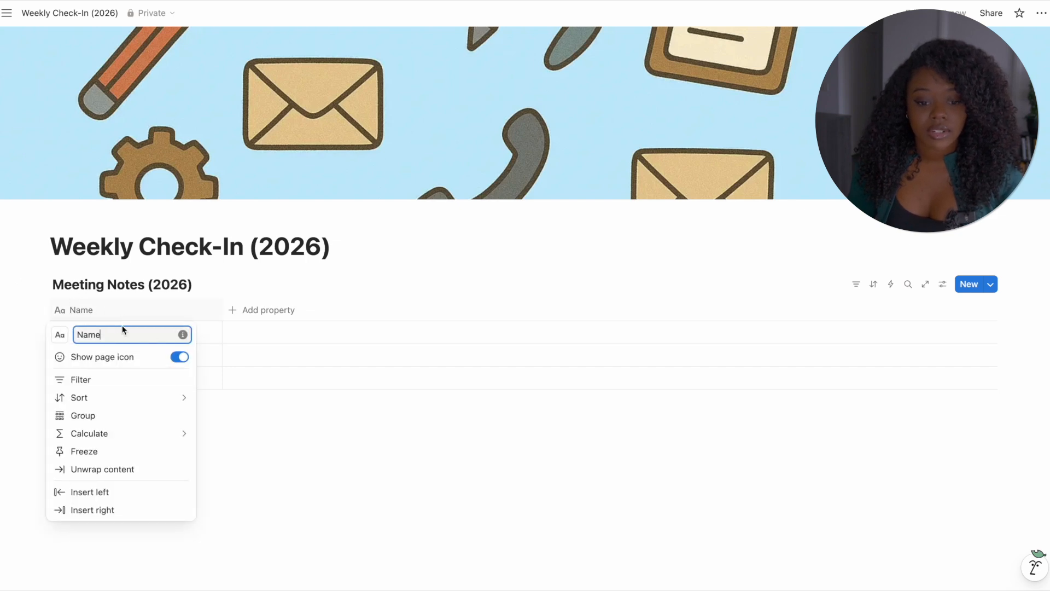
double_click(107, 336)
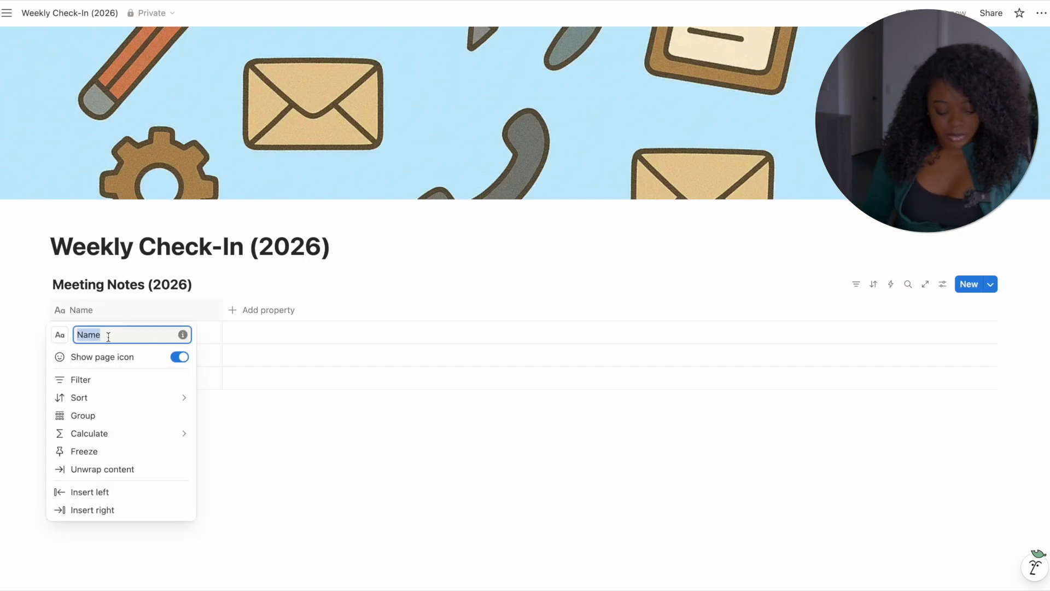
text(Title)
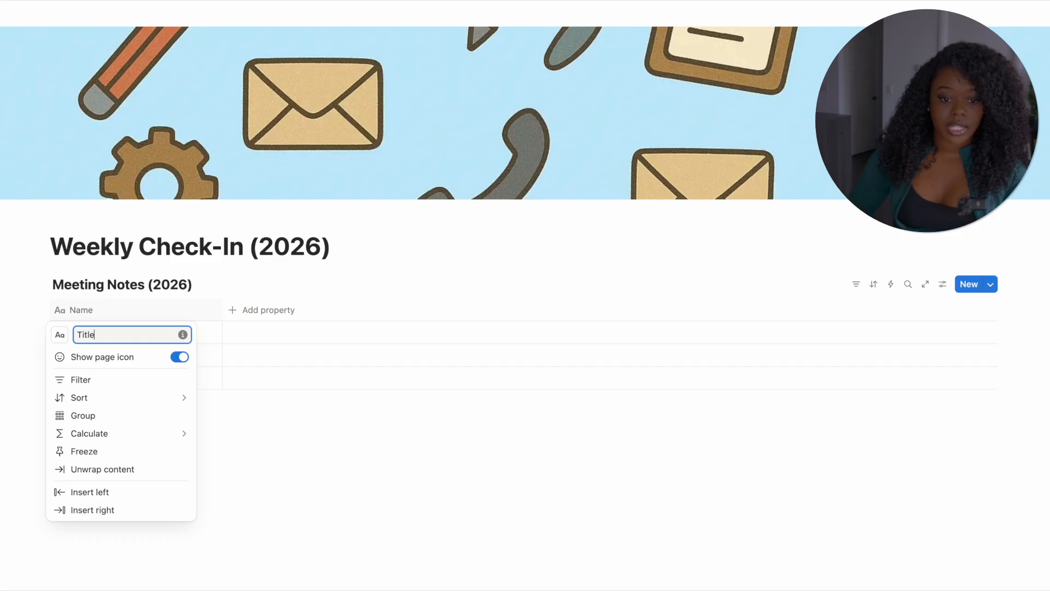
key(Return)
click(60, 335)
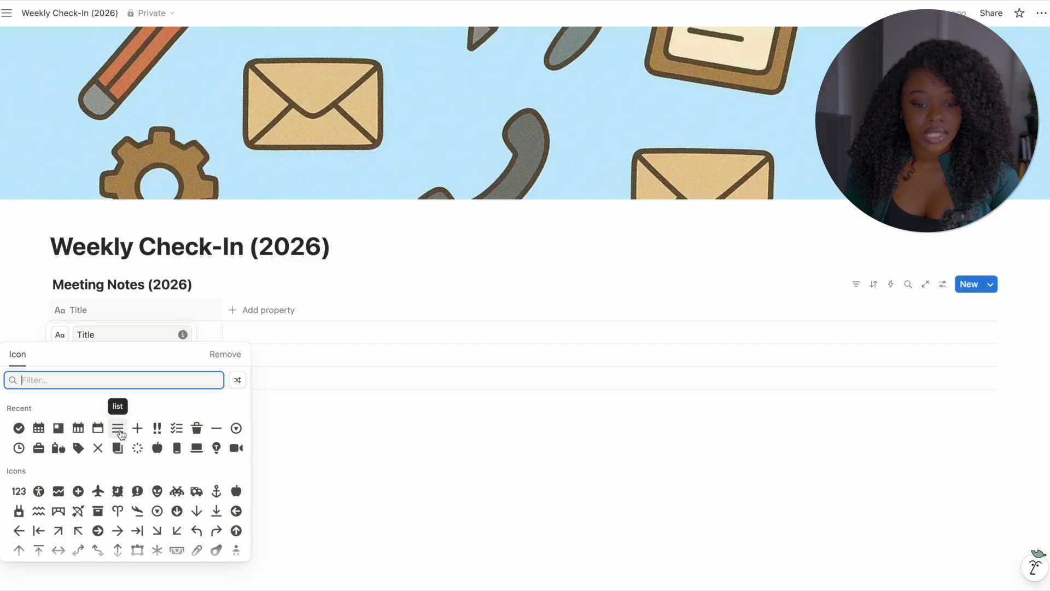
click(118, 428)
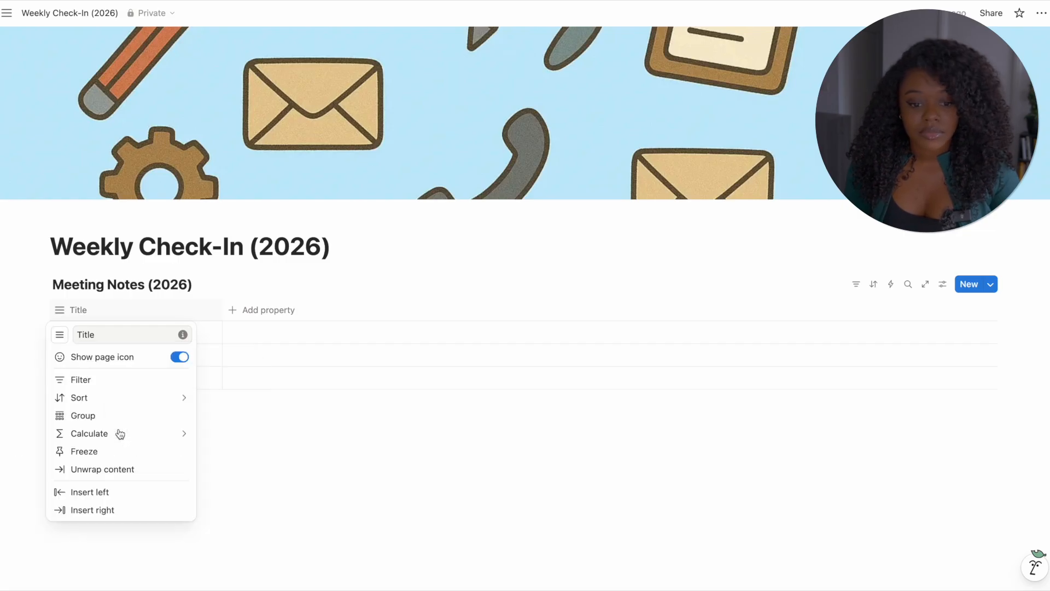
click(200, 436)
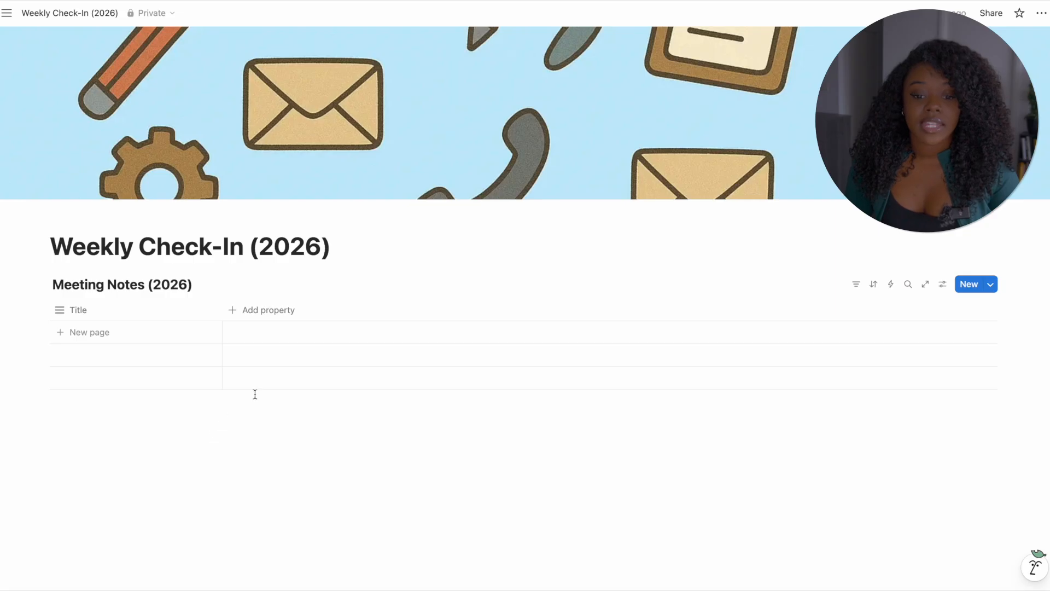
- Add a Date property and a Text property to the Meeting Notes (2026) database
click(262, 316)
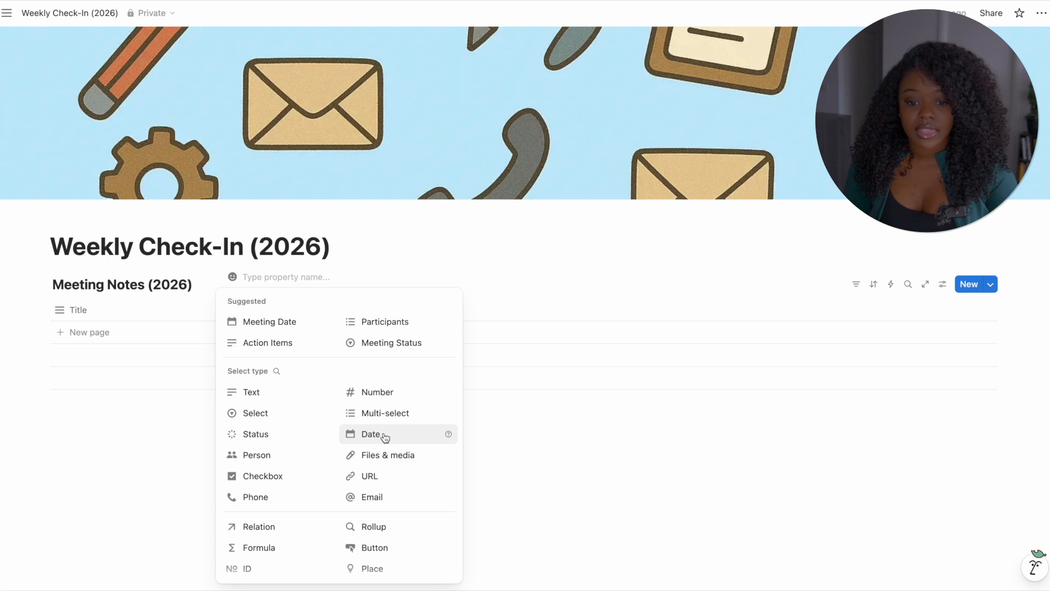
click(385, 435)
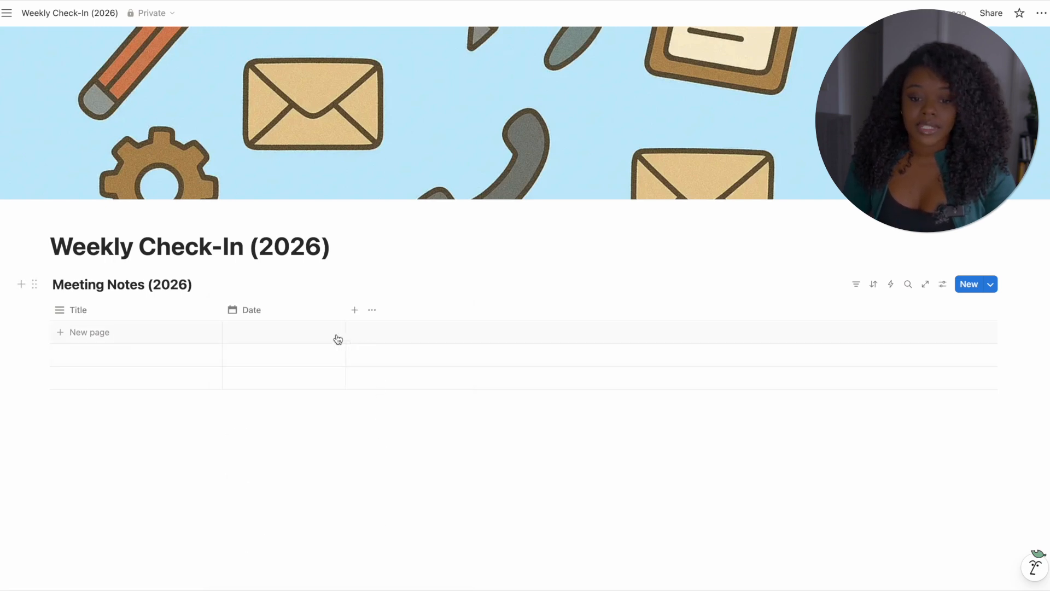
click(355, 312)
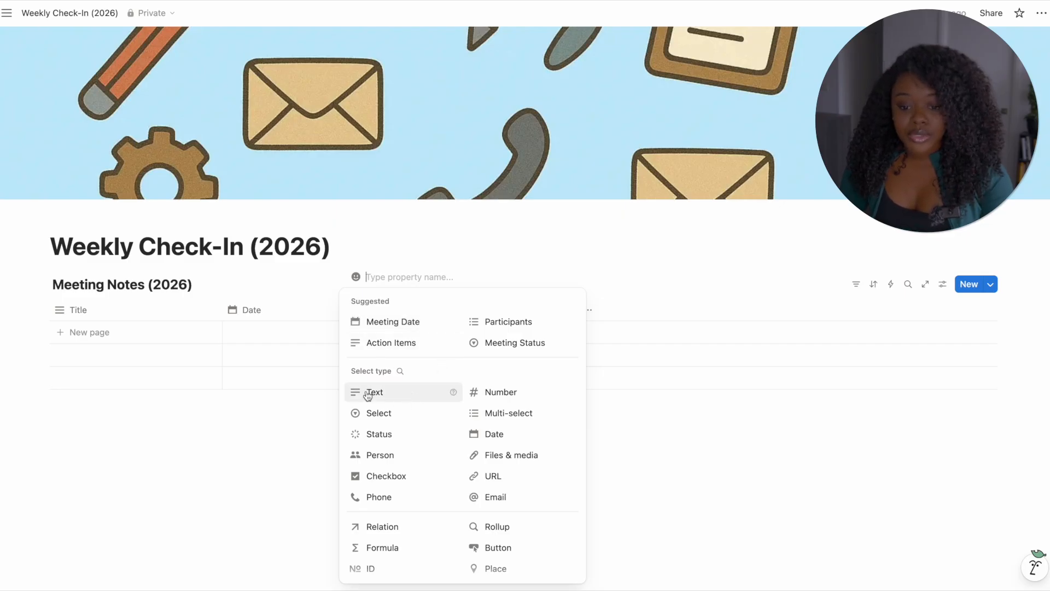
click(407, 397)
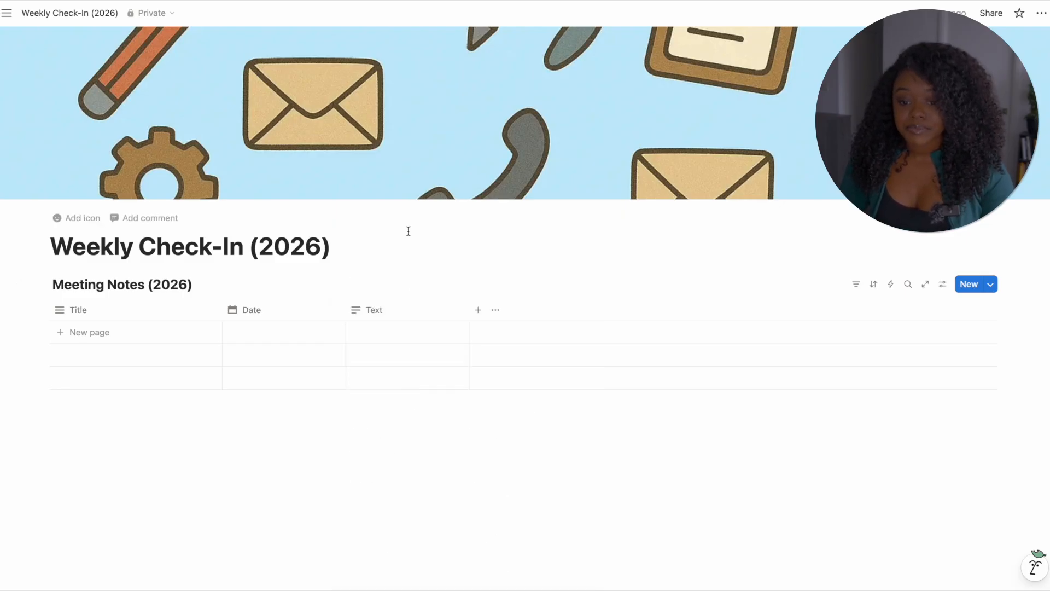
- Rename the Text property to "Desciption"
click(390, 311)
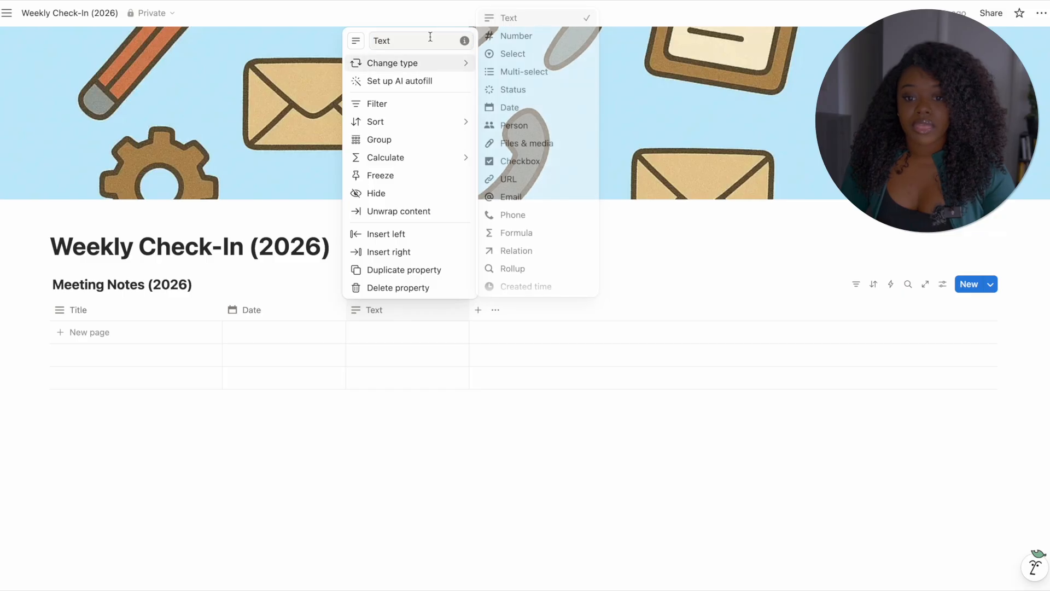
click(410, 43)
double_click(403, 38)
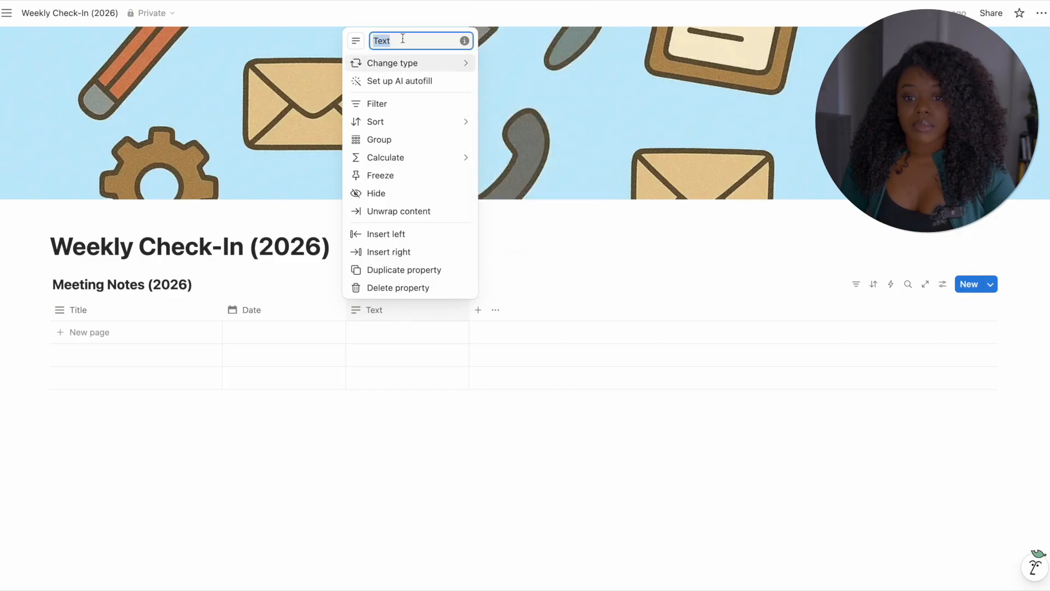
text(Desciption)
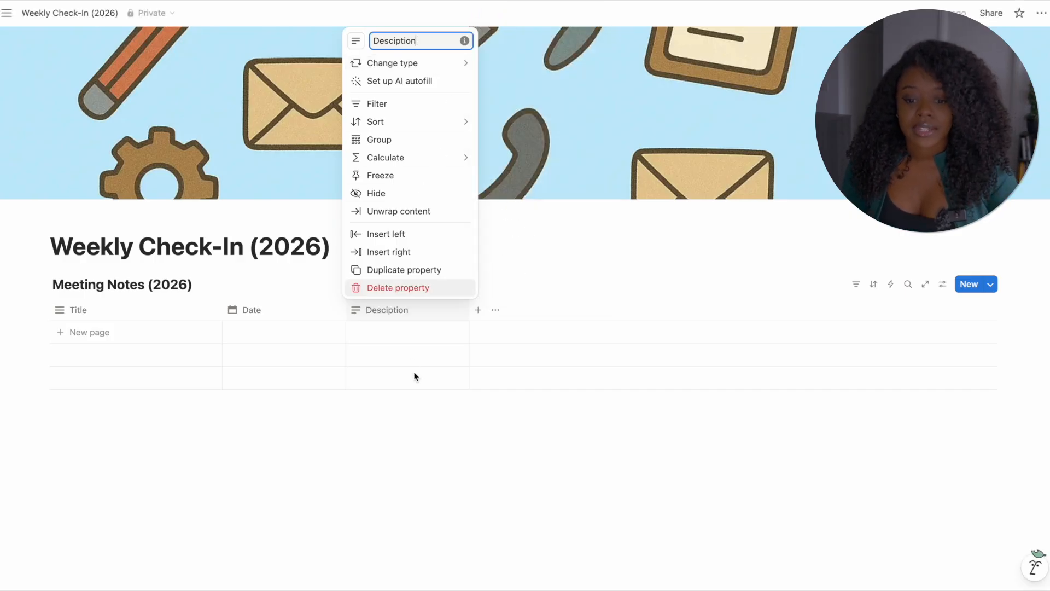
click(366, 323)
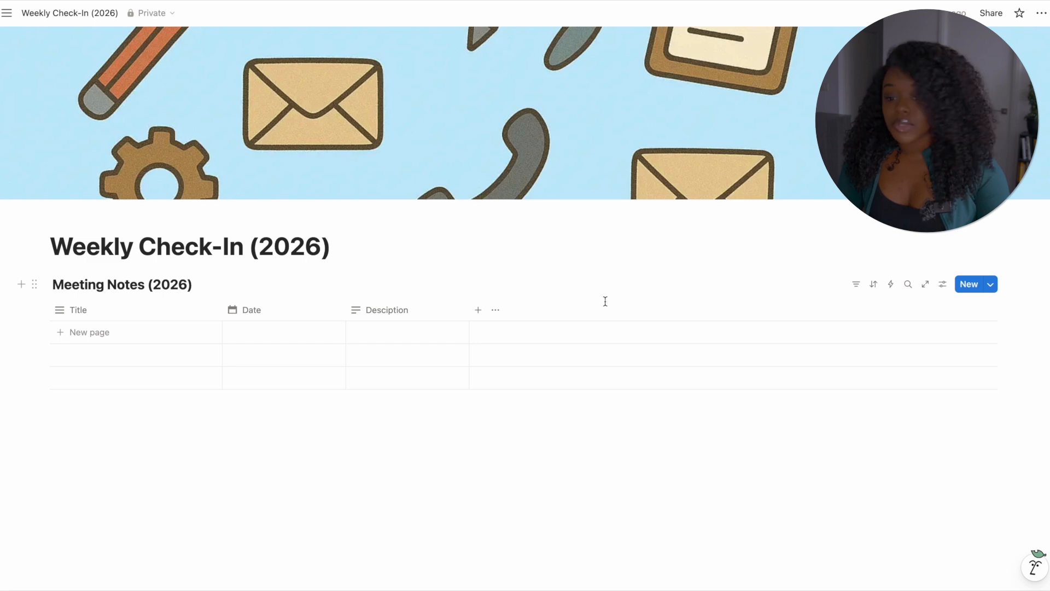
- Add a Formula property named "Week #" to the Meeting Notes (2026) database and give it the week calendar icon
click(479, 312)
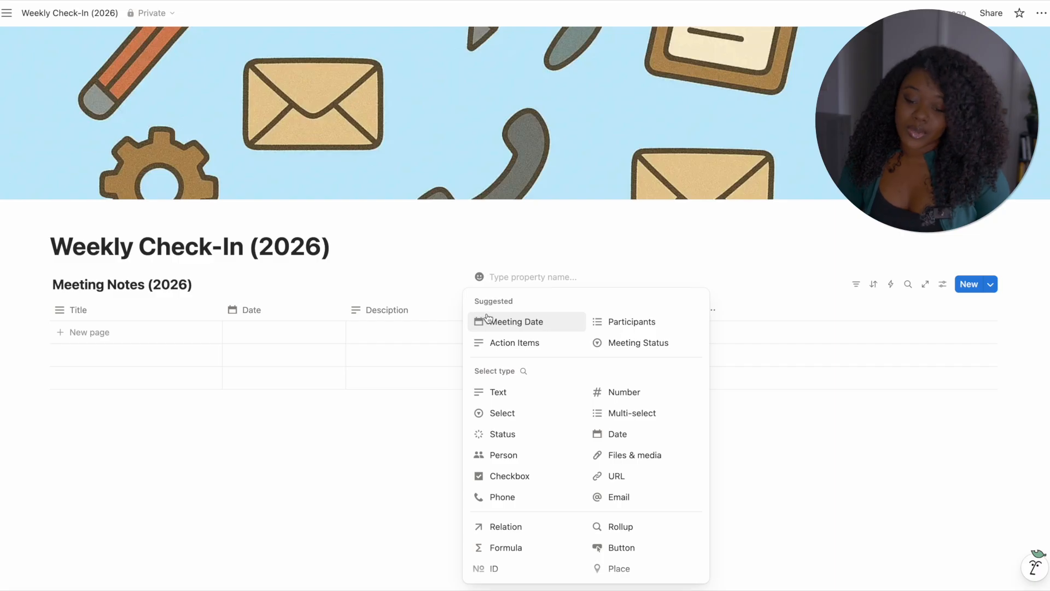
click(529, 549)
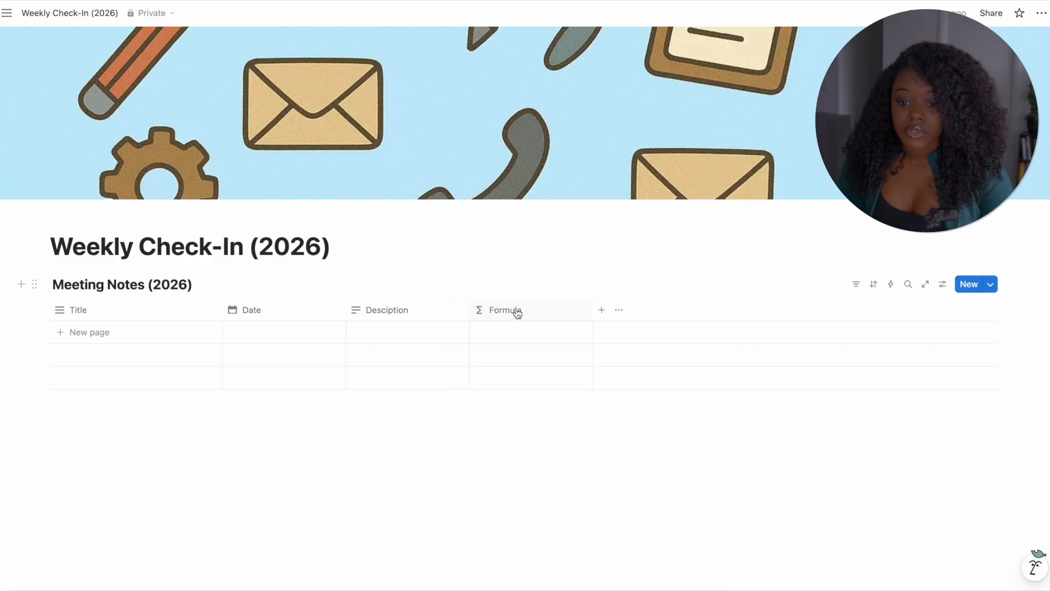
click(500, 310)
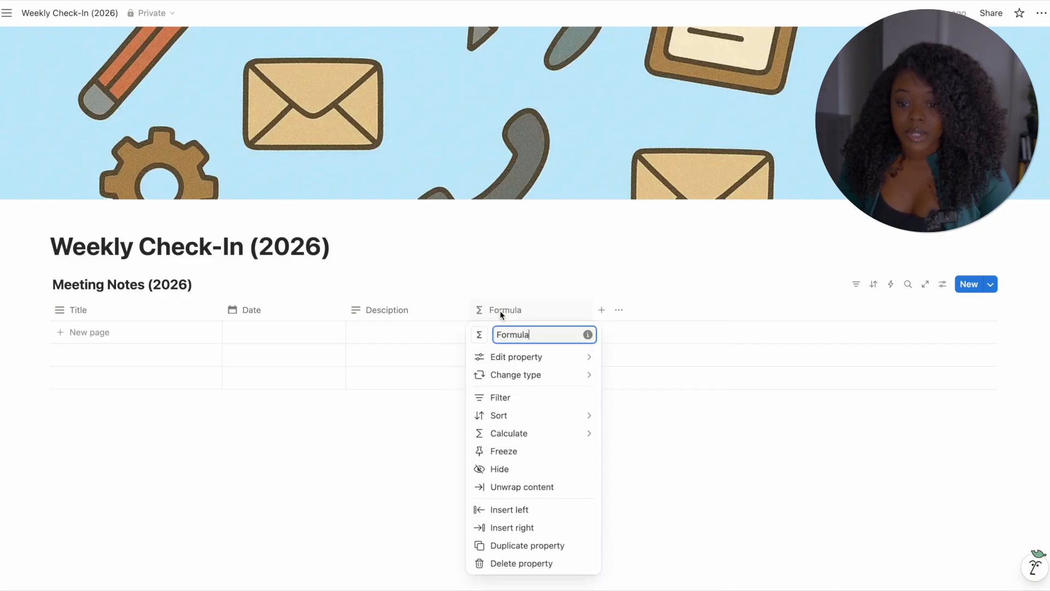
double_click(523, 336)
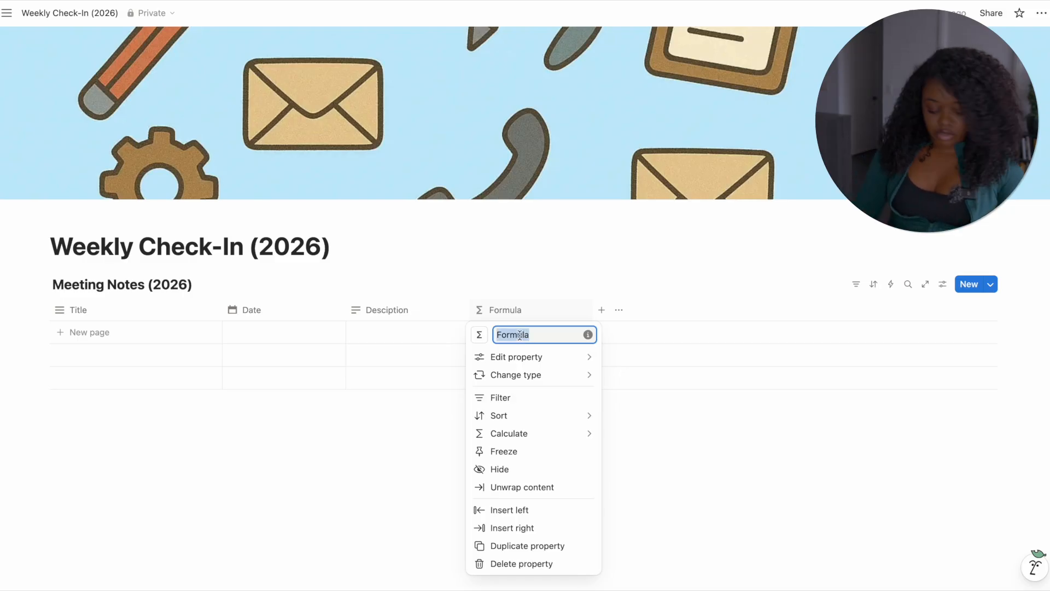
text(Week #)
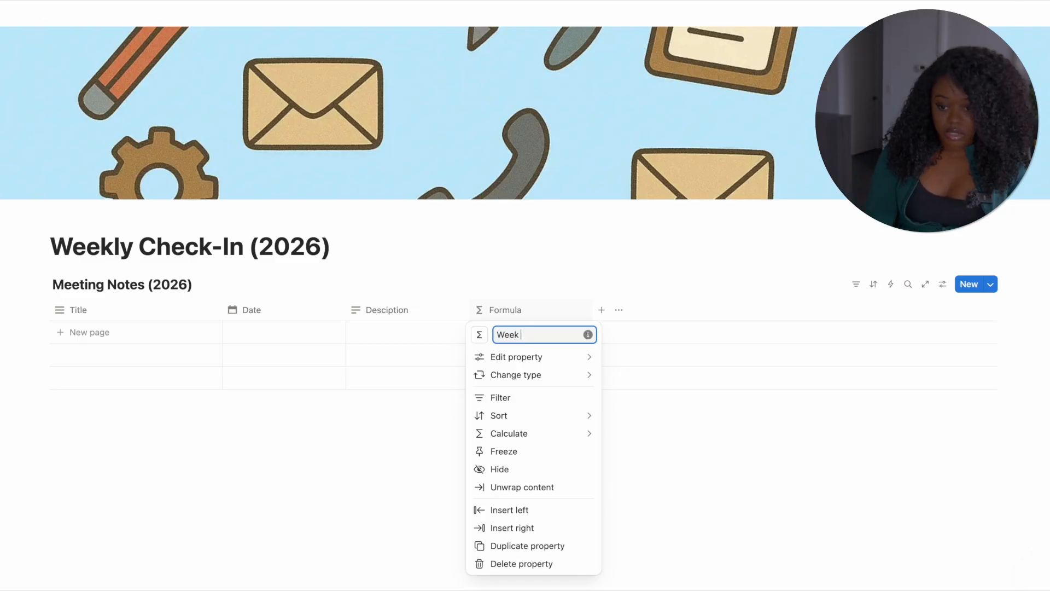
click(479, 334)
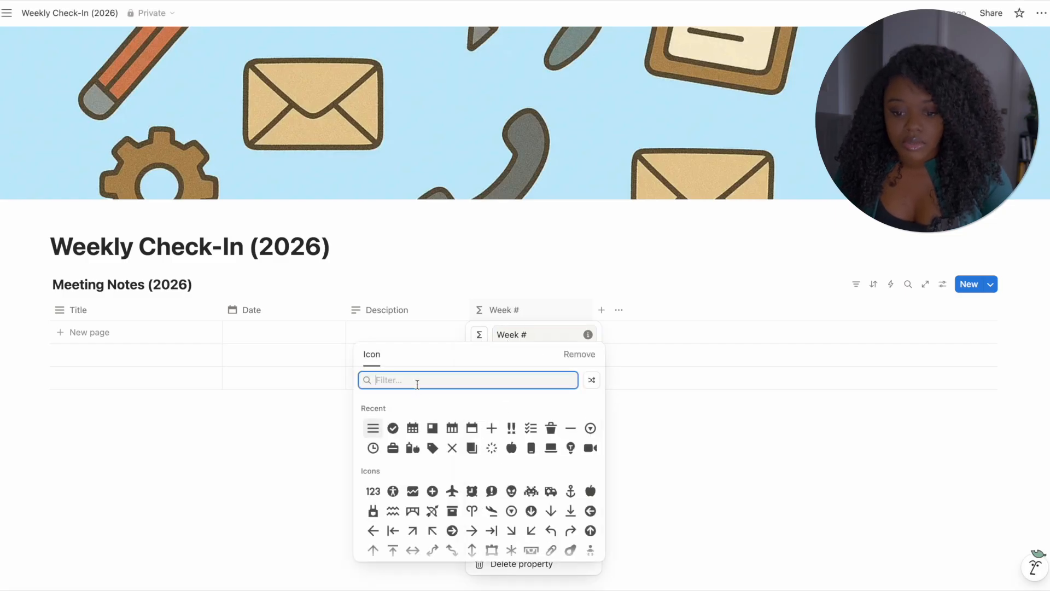
text(week)
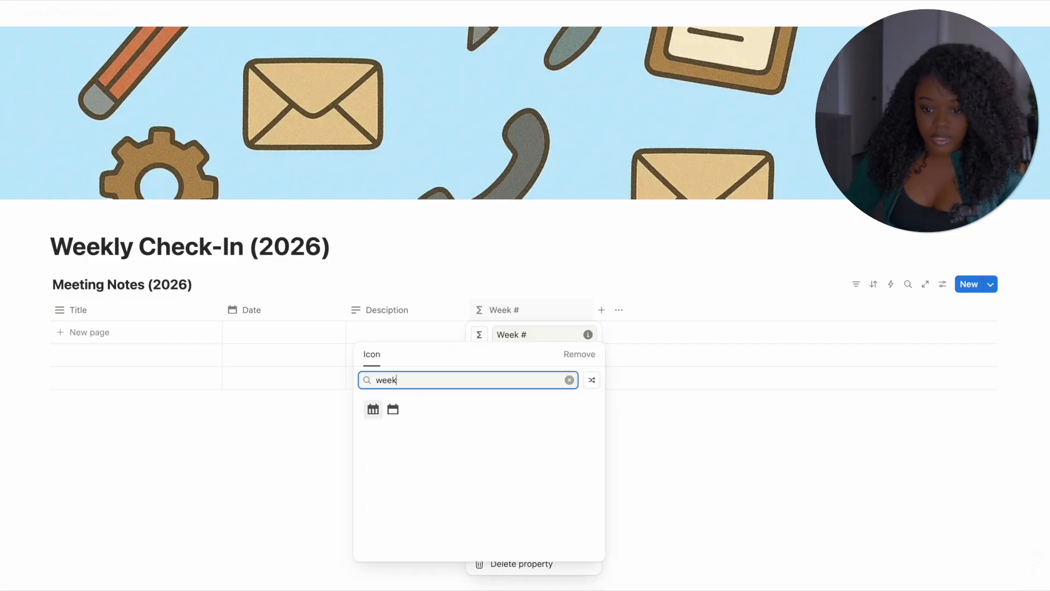
click(372, 416)
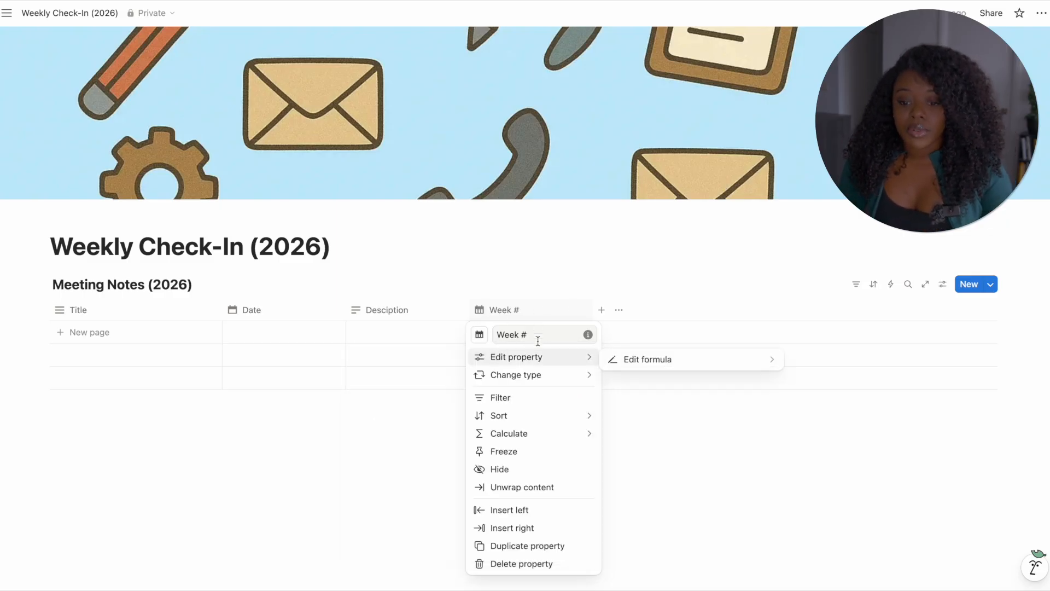
- Set the Week # formula to return the Date's week number padded to two digits, or blank when Date is empty
click(656, 361)
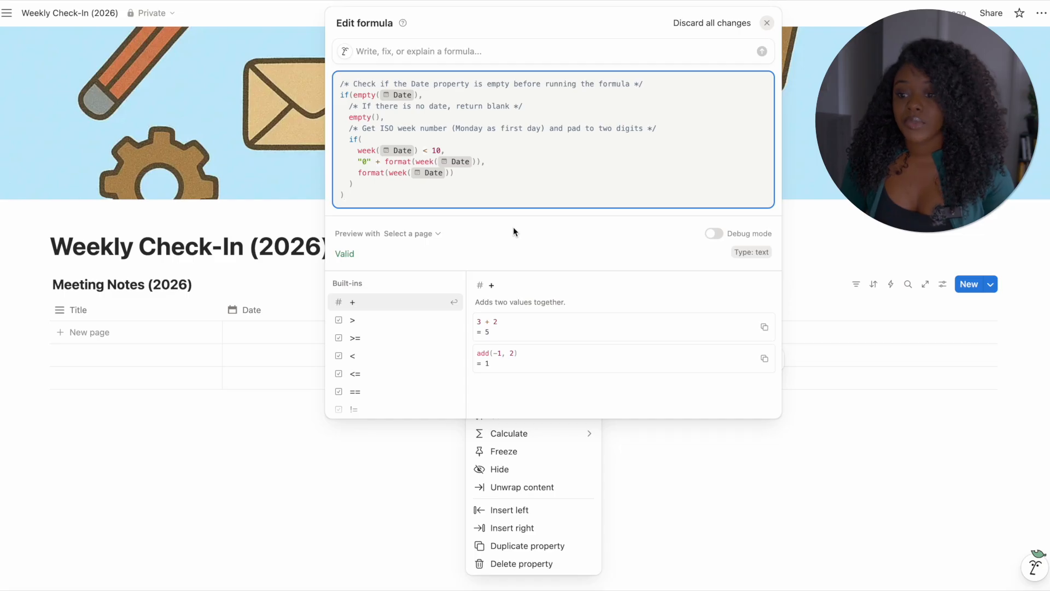
click(824, 221)
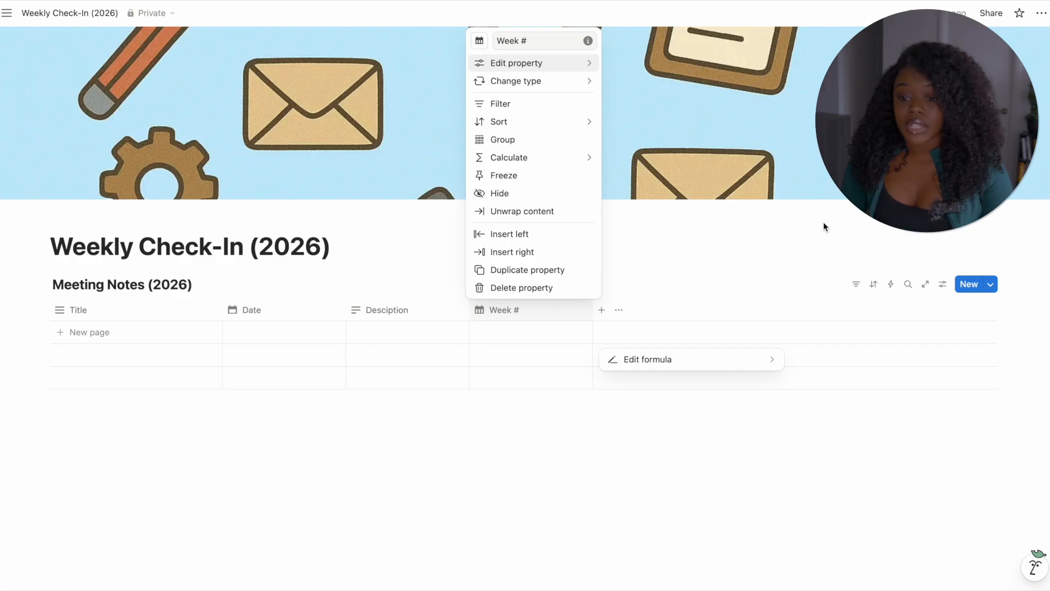
click(824, 226)
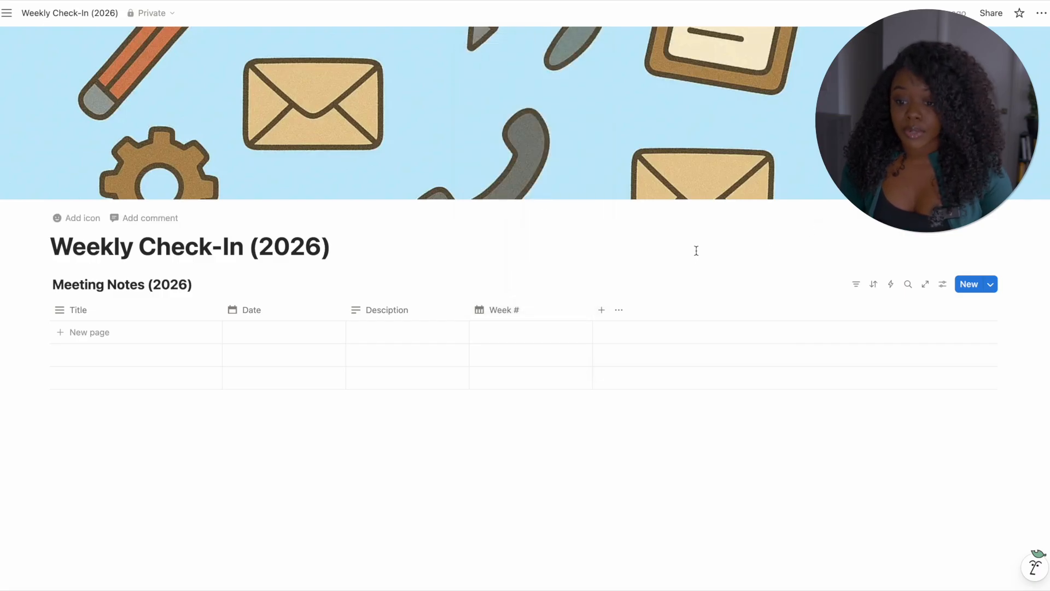
- Add another Formula property to the Meeting Notes (2026) database and name it "Quarter"
click(601, 311)
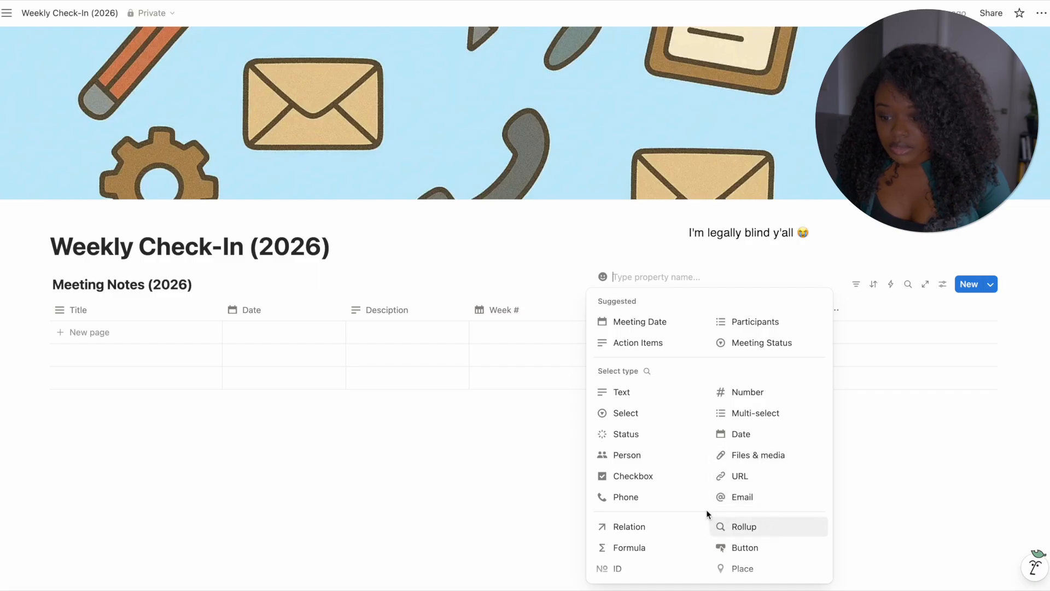
click(651, 544)
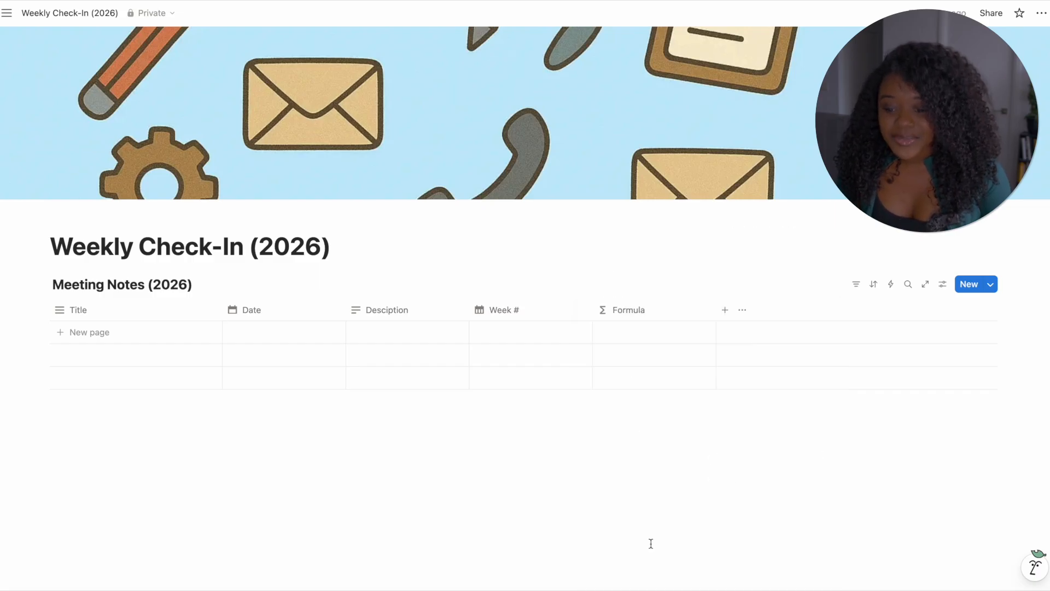
click(649, 314)
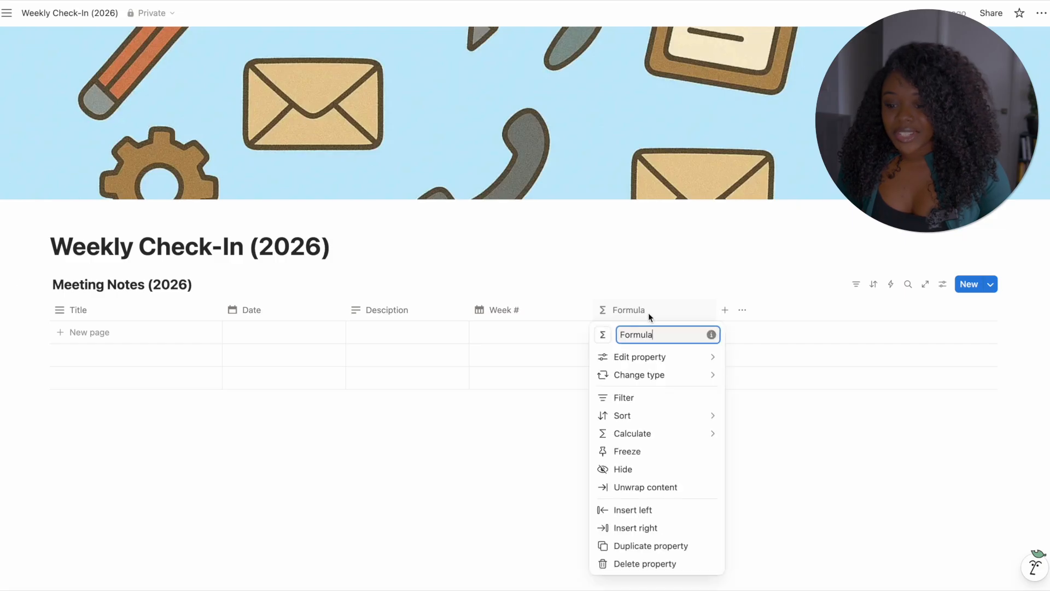
double_click(659, 334)
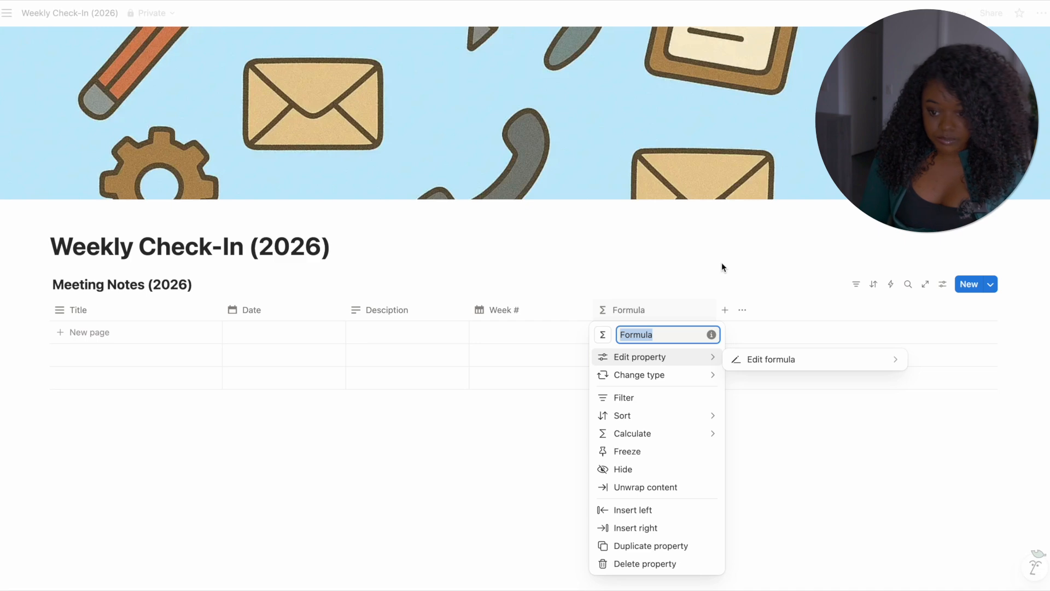
text(Quarter)
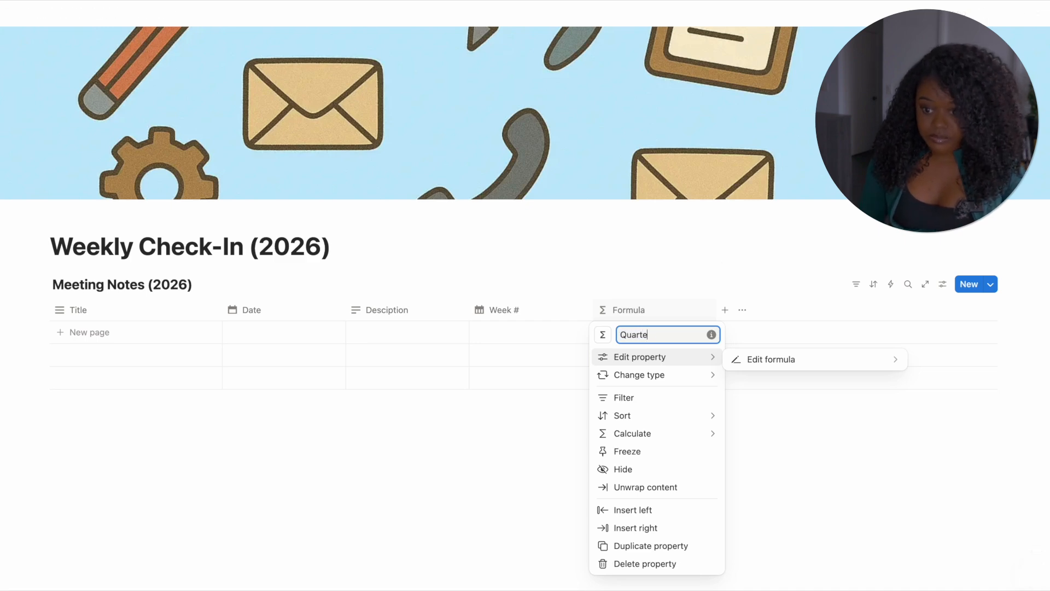
- Give the Quarter property the month calendar icon and open its formula for editing
click(603, 335)
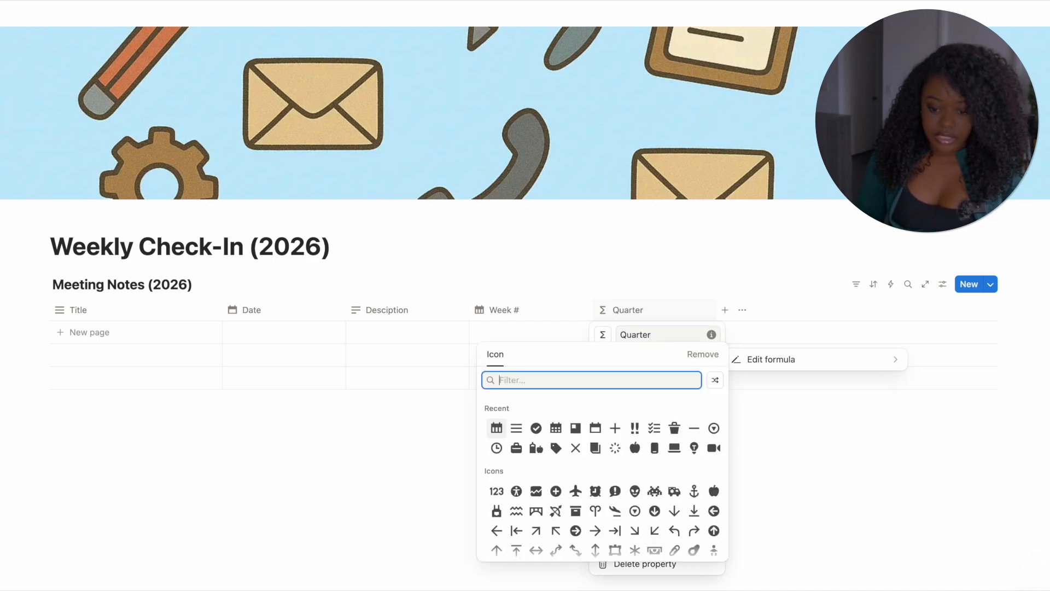
text(month)
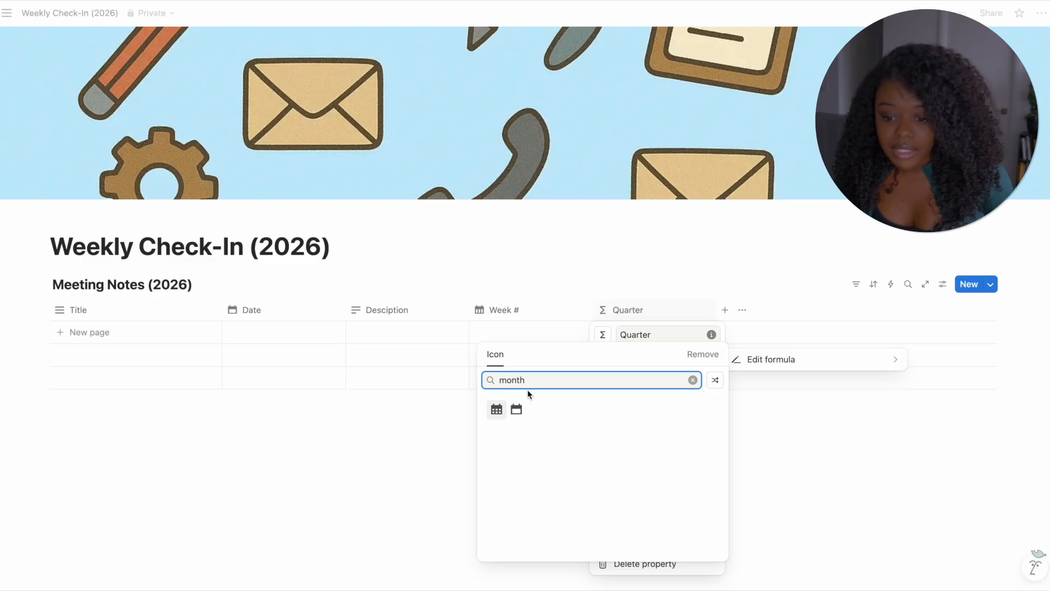
click(500, 411)
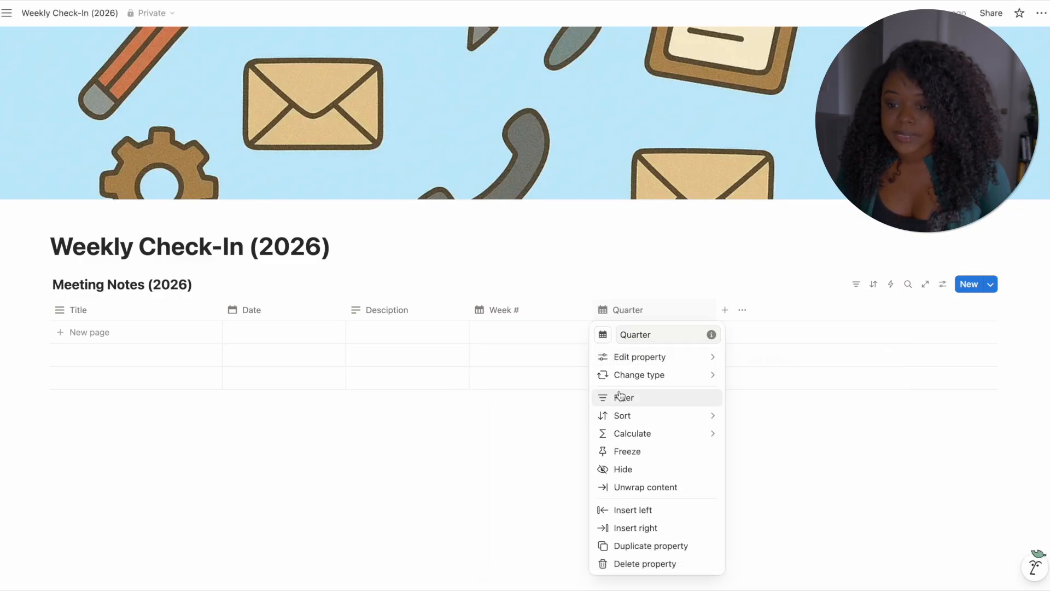
mouse_move(686, 359)
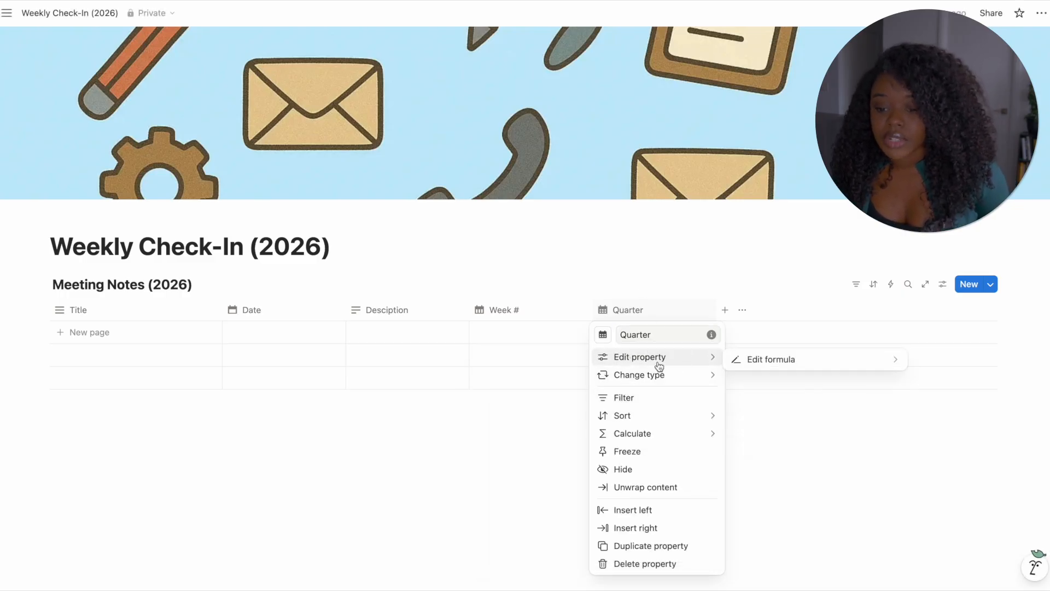
click(783, 361)
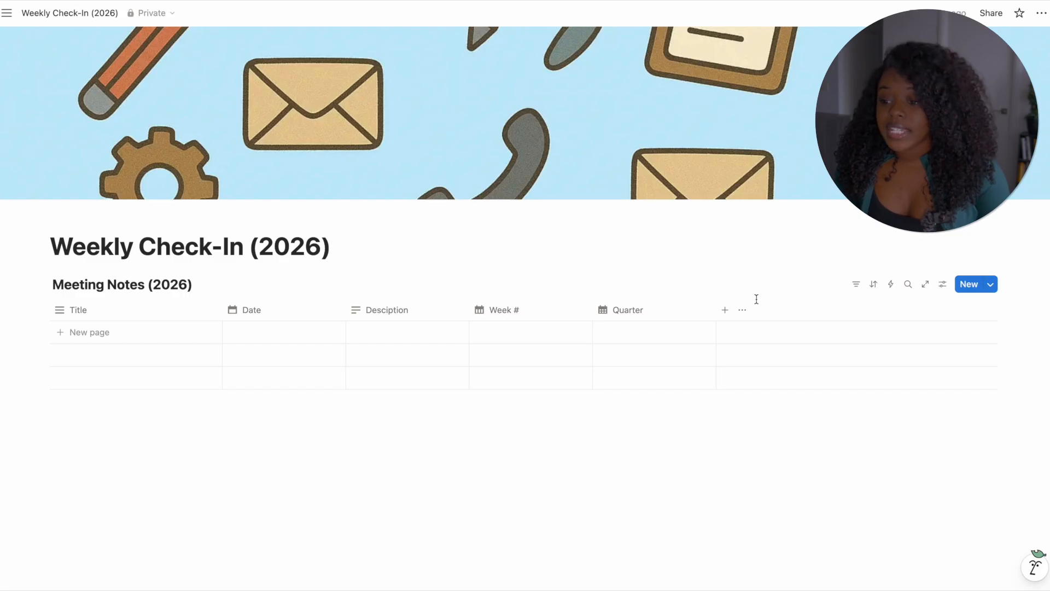
- Create a new page template for the Meeting Notes (2026) database and title it "Meeting Notes"
click(991, 286)
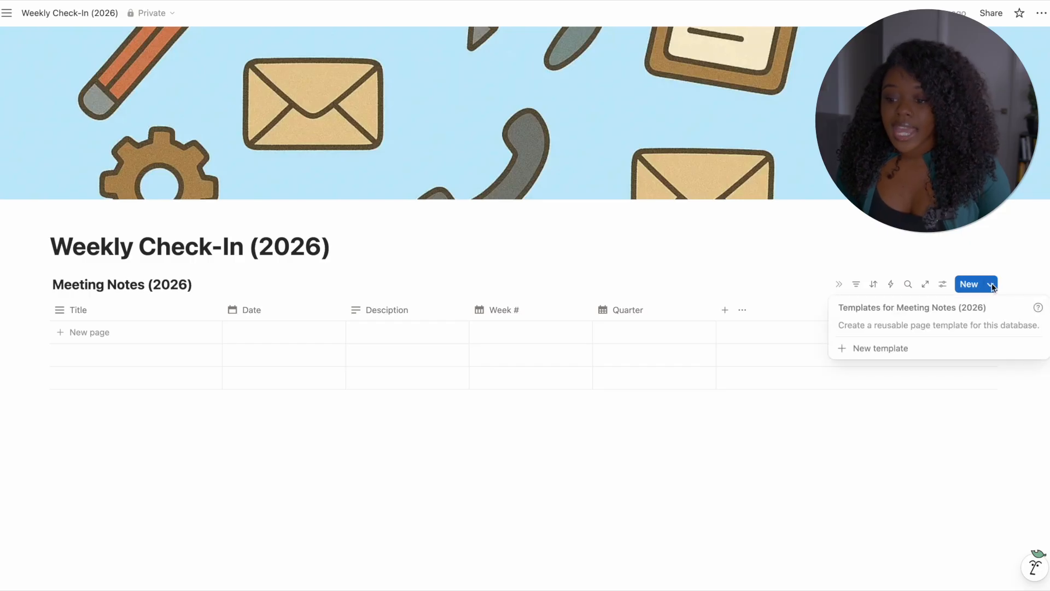
click(896, 349)
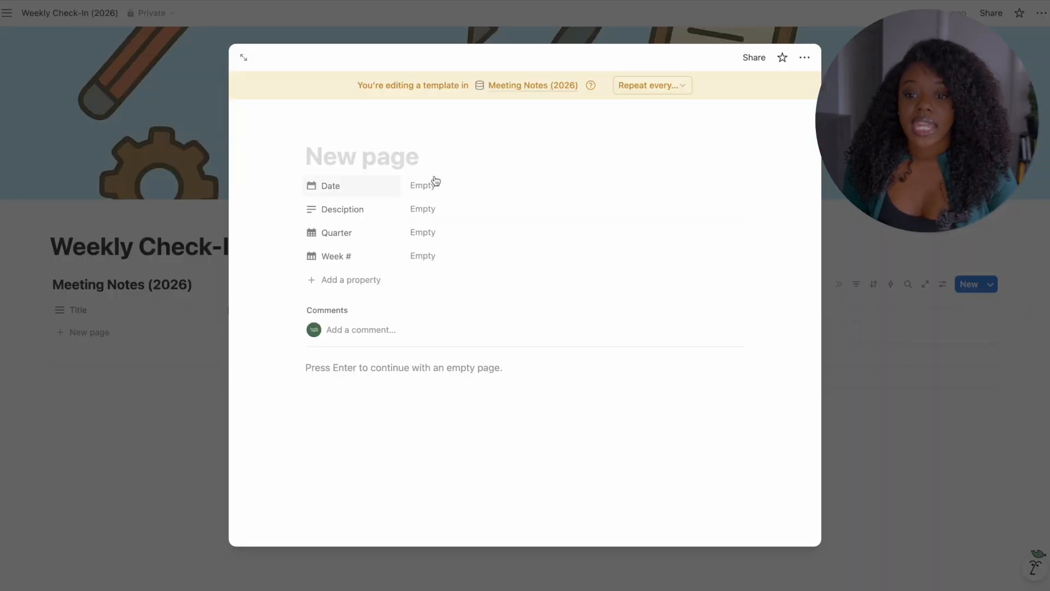
click(361, 158)
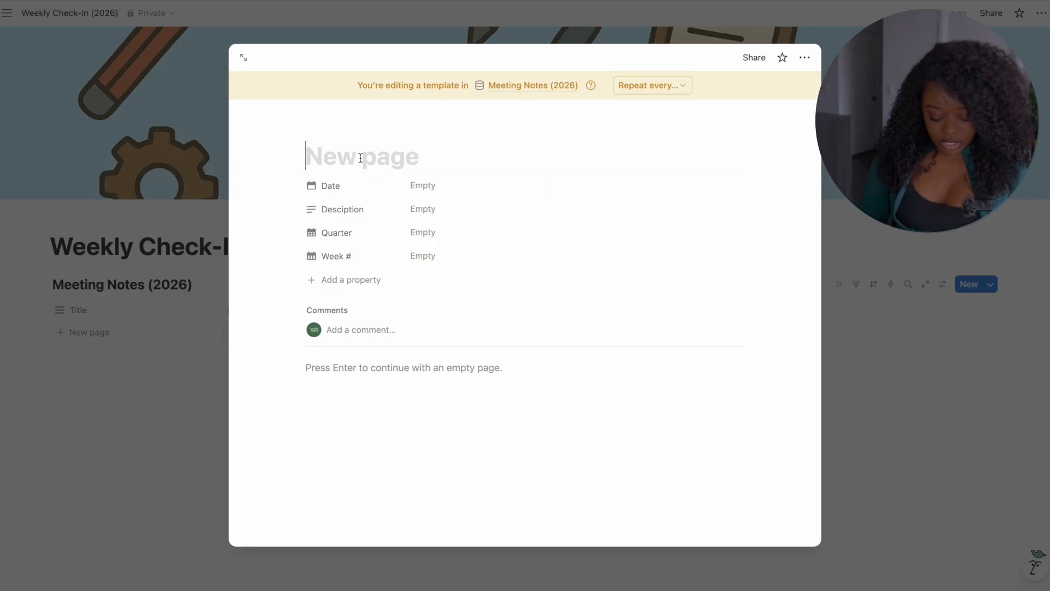
text(Meeting )
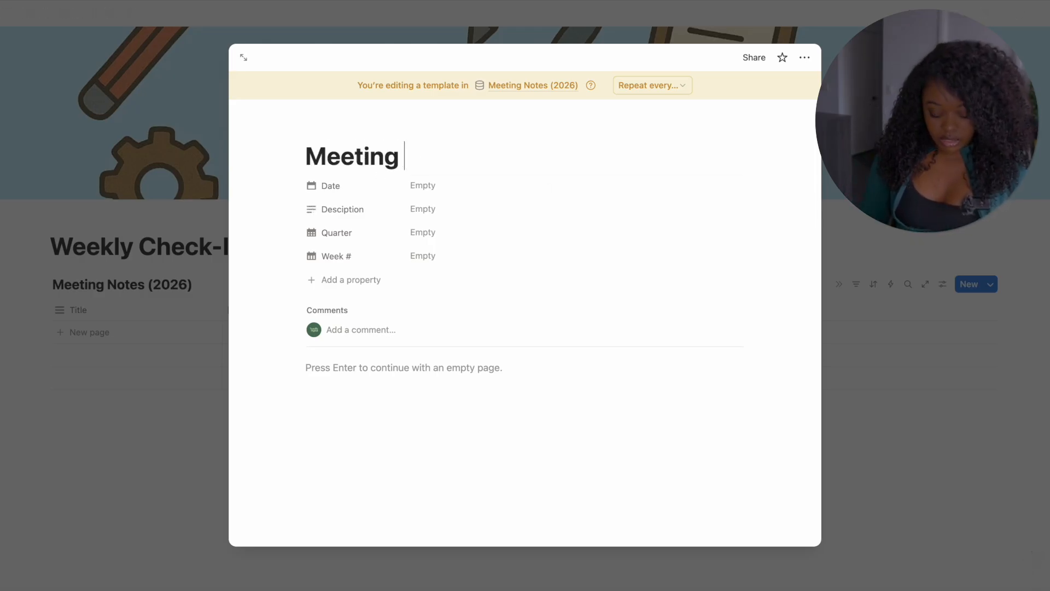
text(Notes)
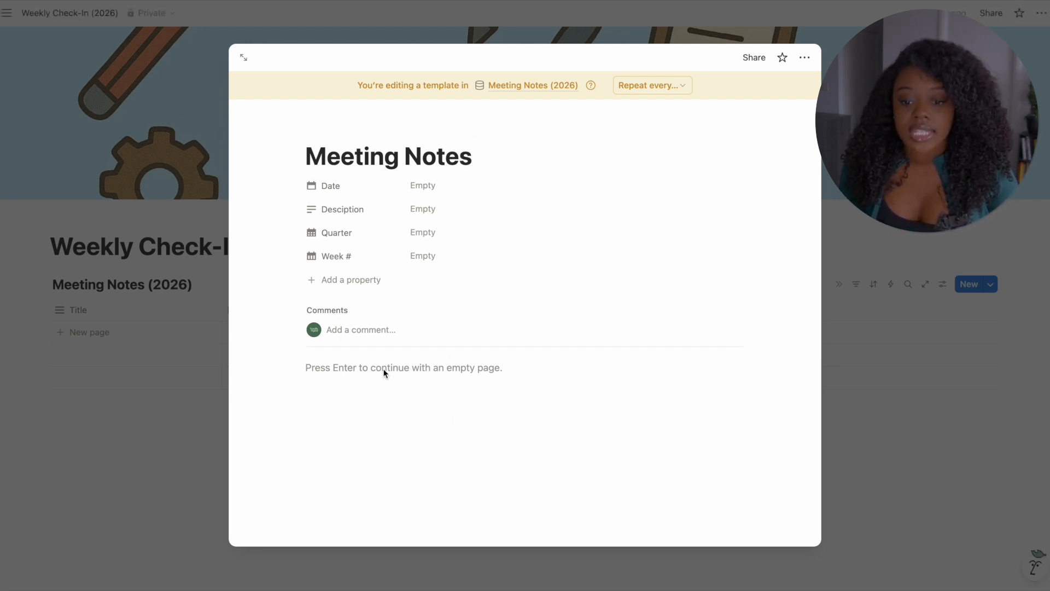
- Fill the template body with "Rating of the week, out of 10:", "Accomplishments for the past week:" and "Priorities for next week:", with bullets under the last two
click(331, 367)
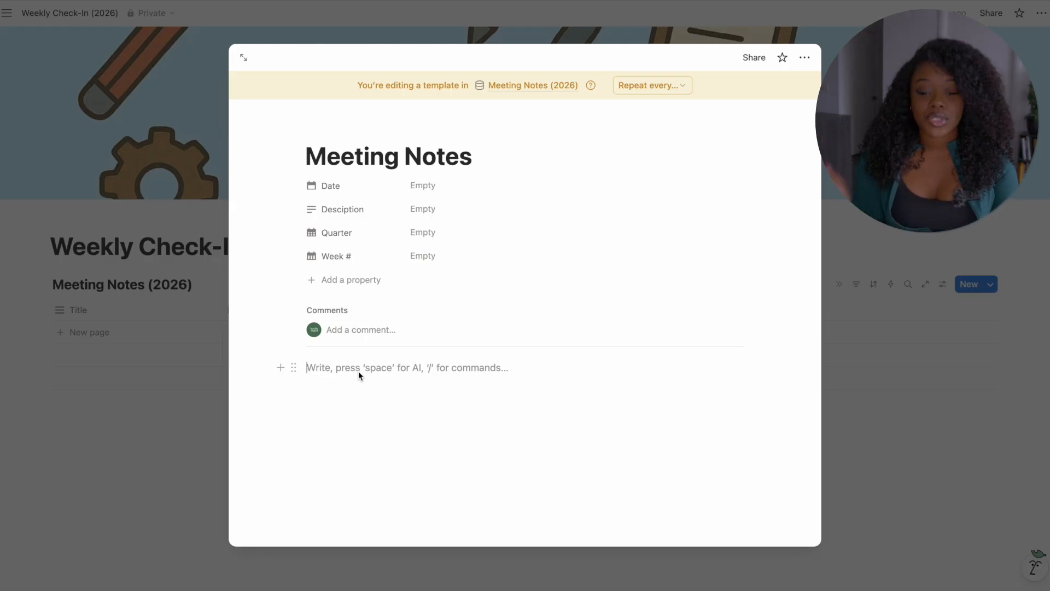
text(Rating of the week, out of 10:  Accomplishments for the past week:    Priorities for next week:)
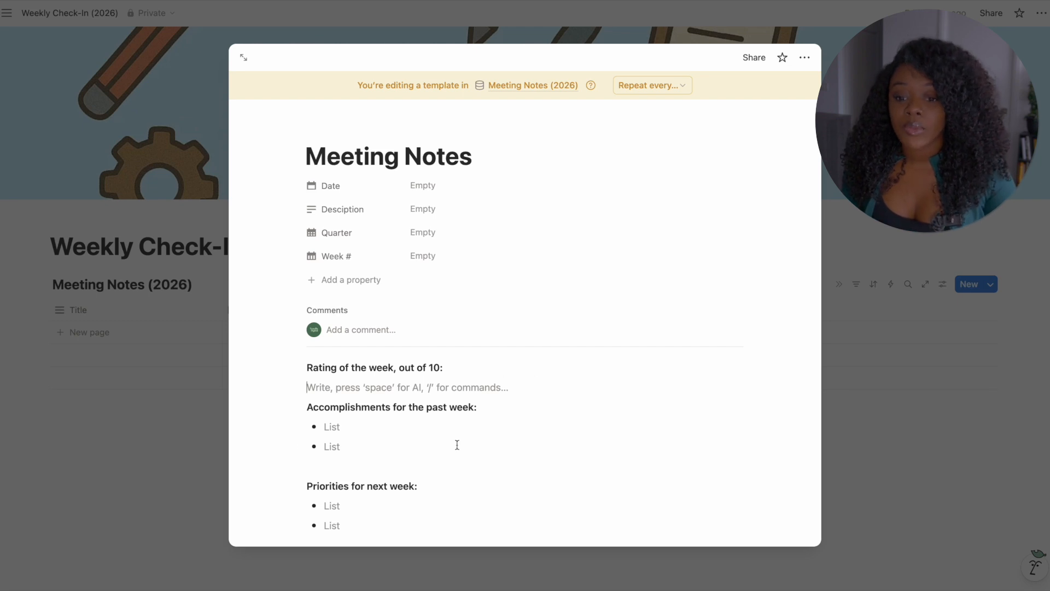
click(878, 233)
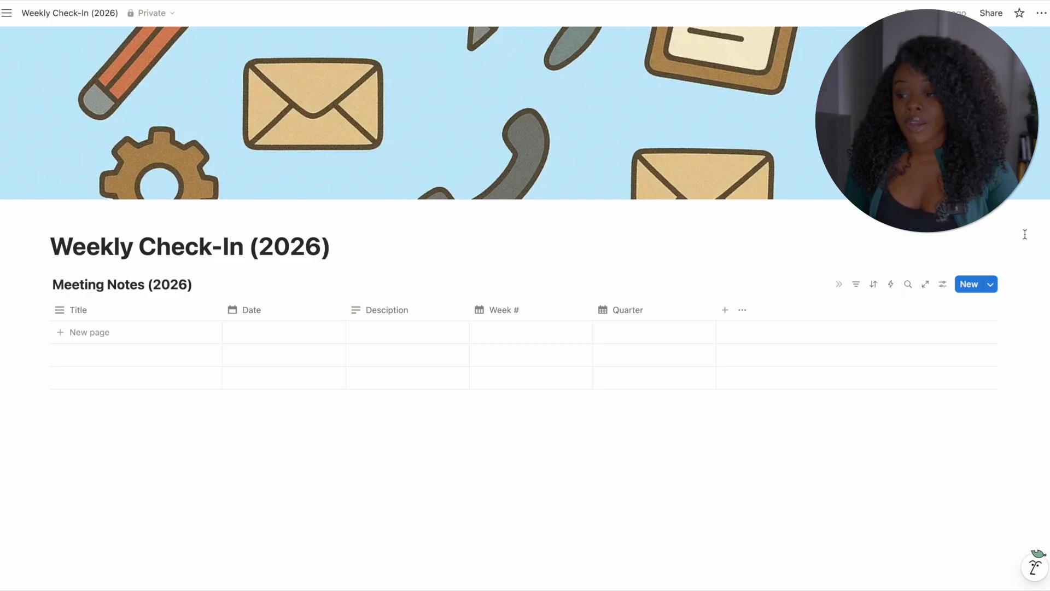
- Set the Meeting Notes template as the default for all views in the Meeting Notes (2026) database
click(992, 286)
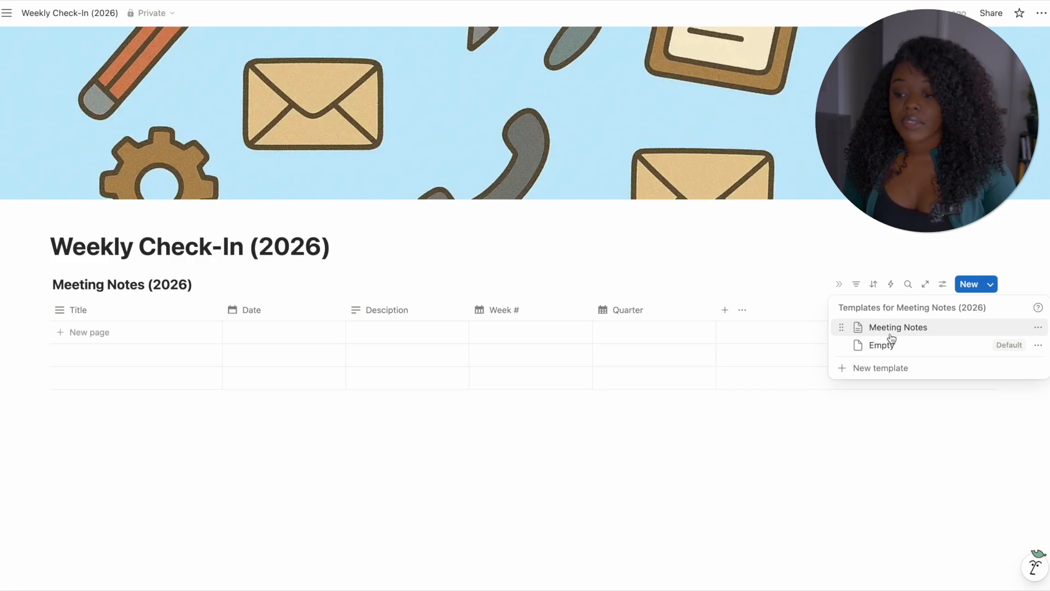
click(1038, 330)
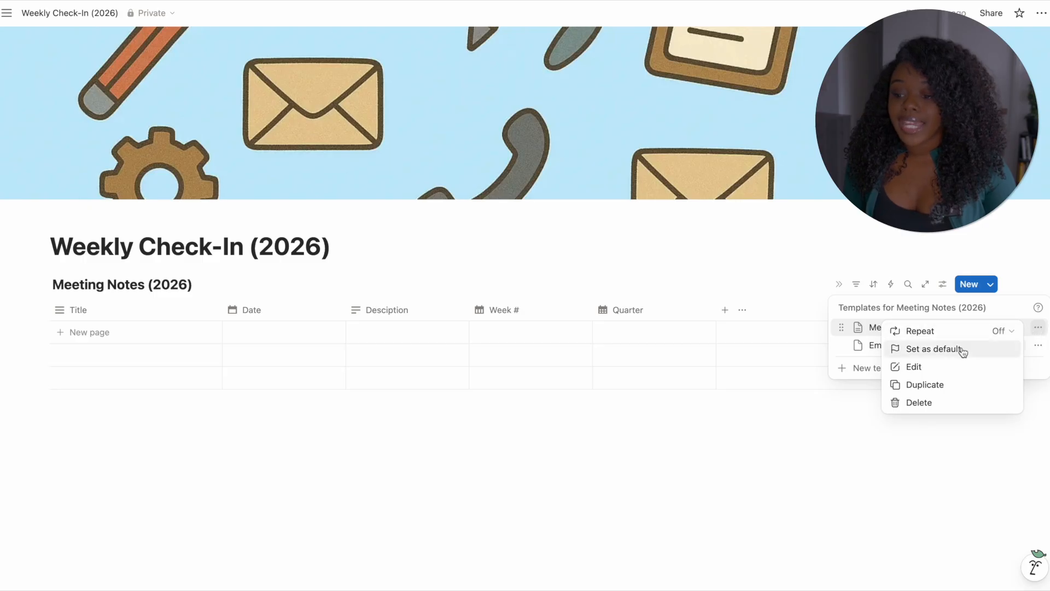
click(908, 351)
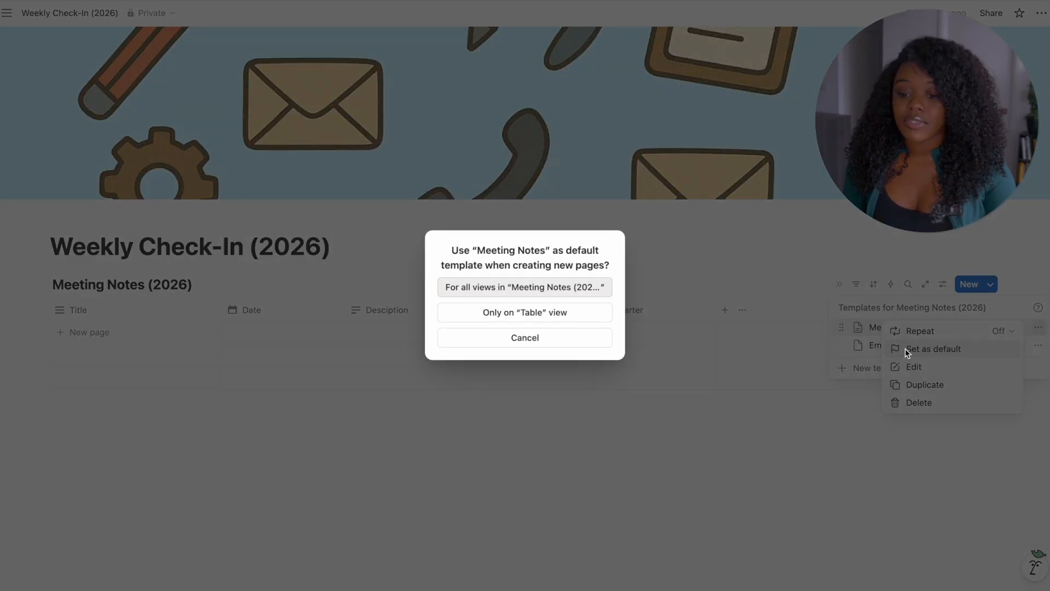
click(549, 290)
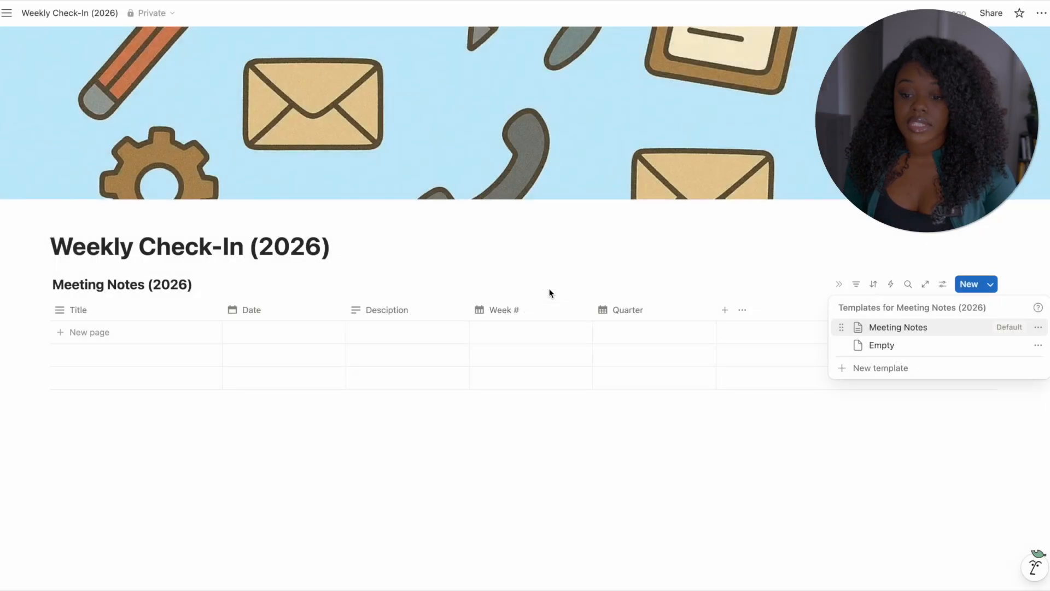
click(728, 271)
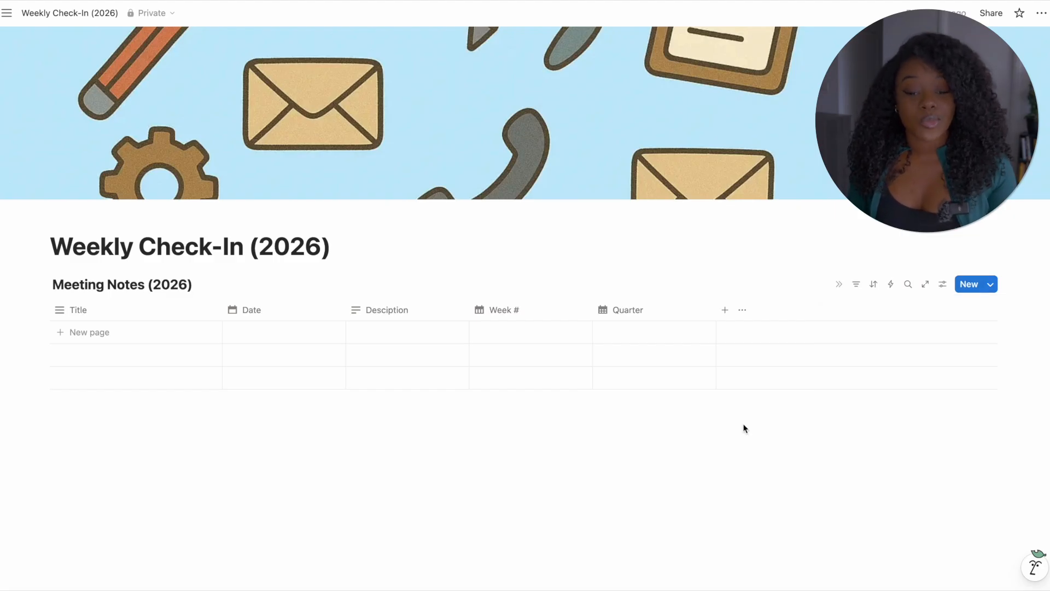
- Add a new page to the Meeting Notes (2026) database and open it briefly to check the template content
click(75, 332)
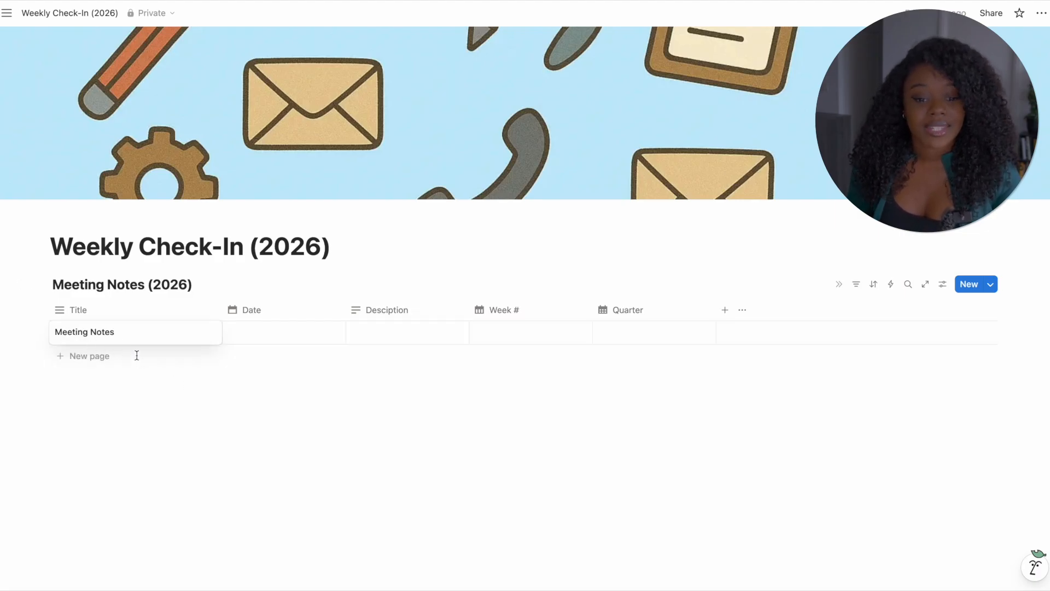
key(Escape)
click(199, 332)
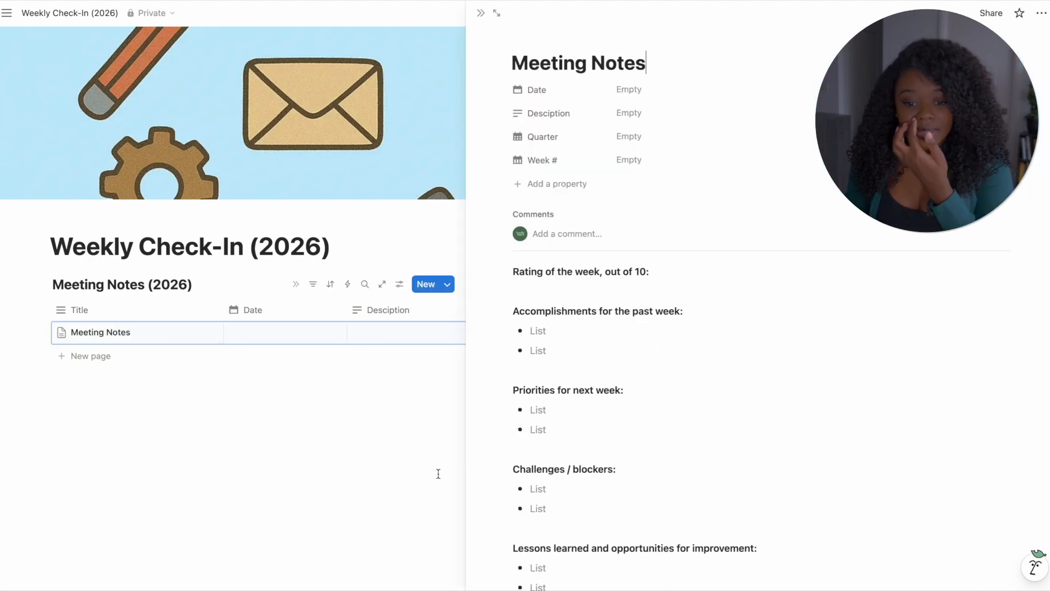
click(418, 465)
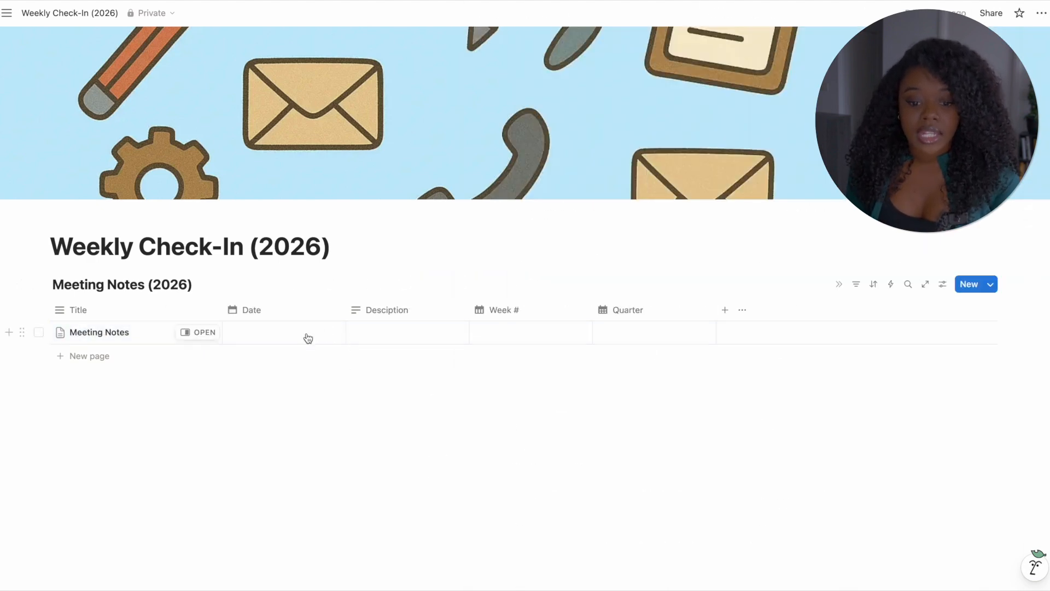
- Set the Date of the first Meeting Notes page to January 5, 2026
click(282, 339)
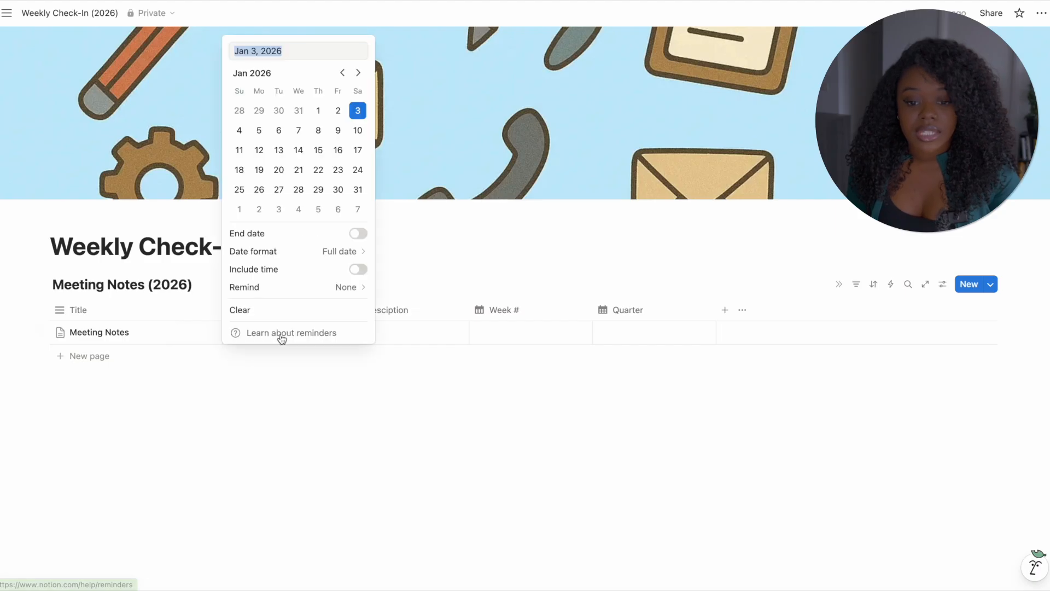
click(260, 132)
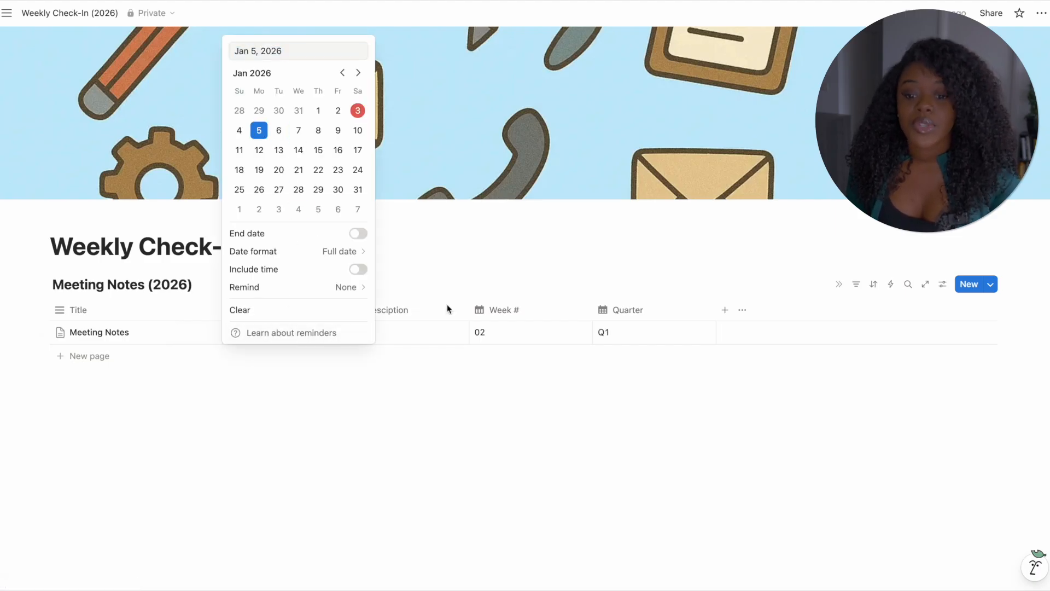
click(448, 438)
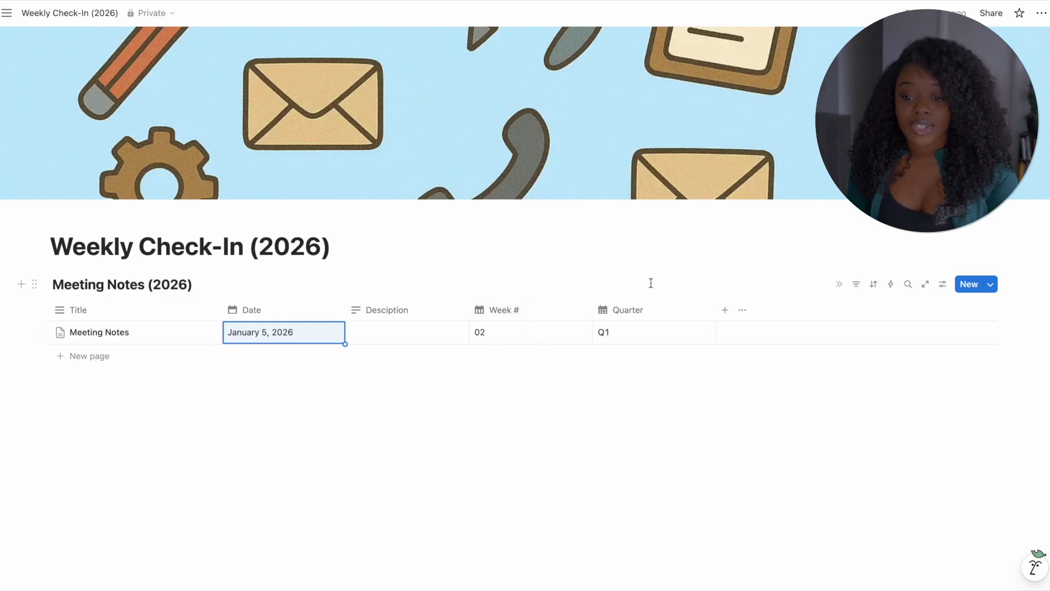
click(526, 453)
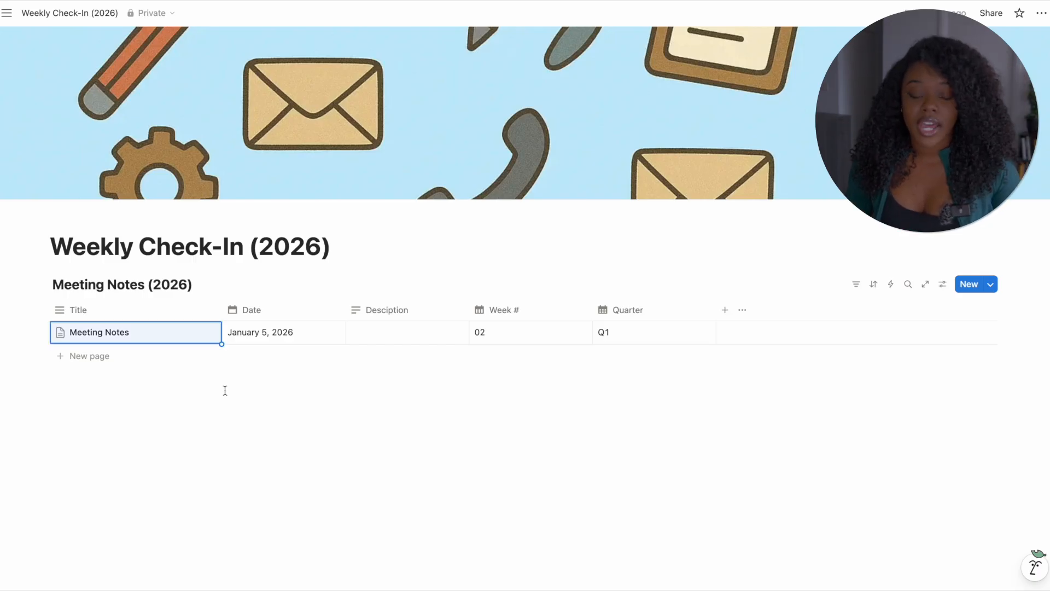
click(83, 356)
key(Return)
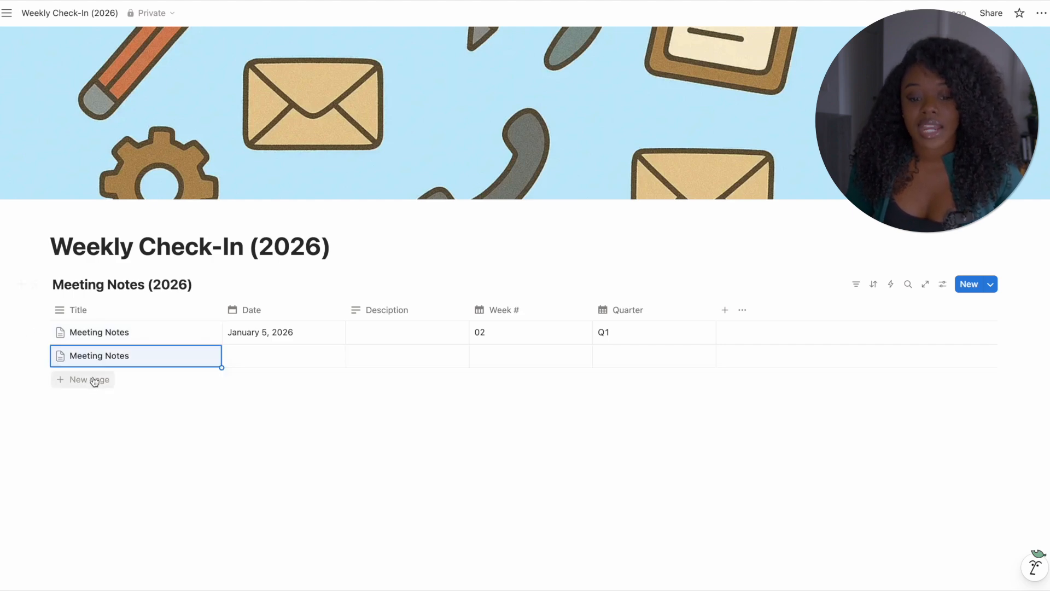
click(92, 380)
key(super+z)
key(super+z)
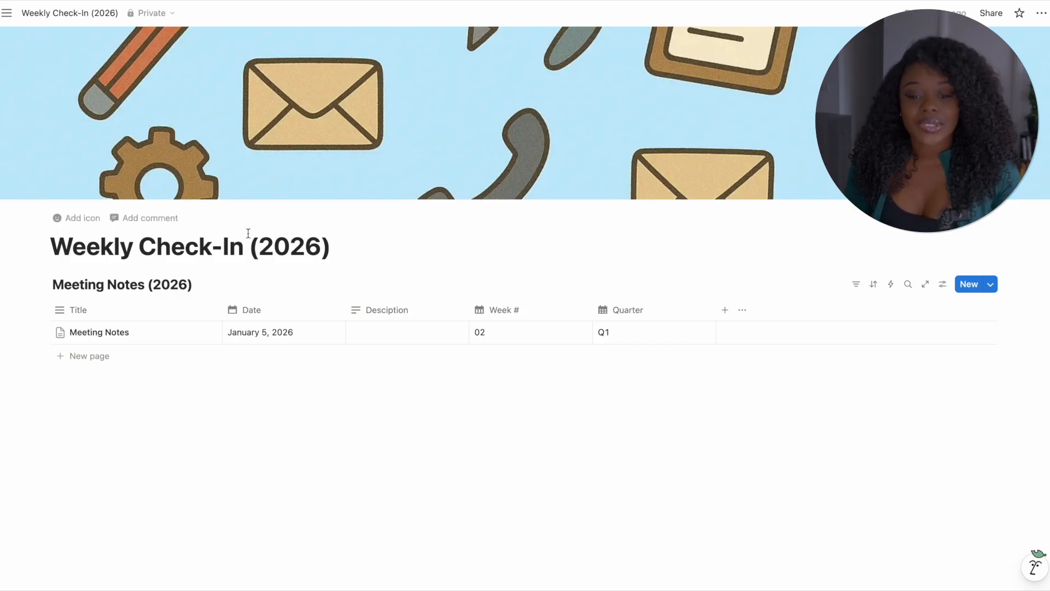
- Insert a button block between the page title and the Meeting Notes (2026) database and name it "Add new page"
click(342, 248)
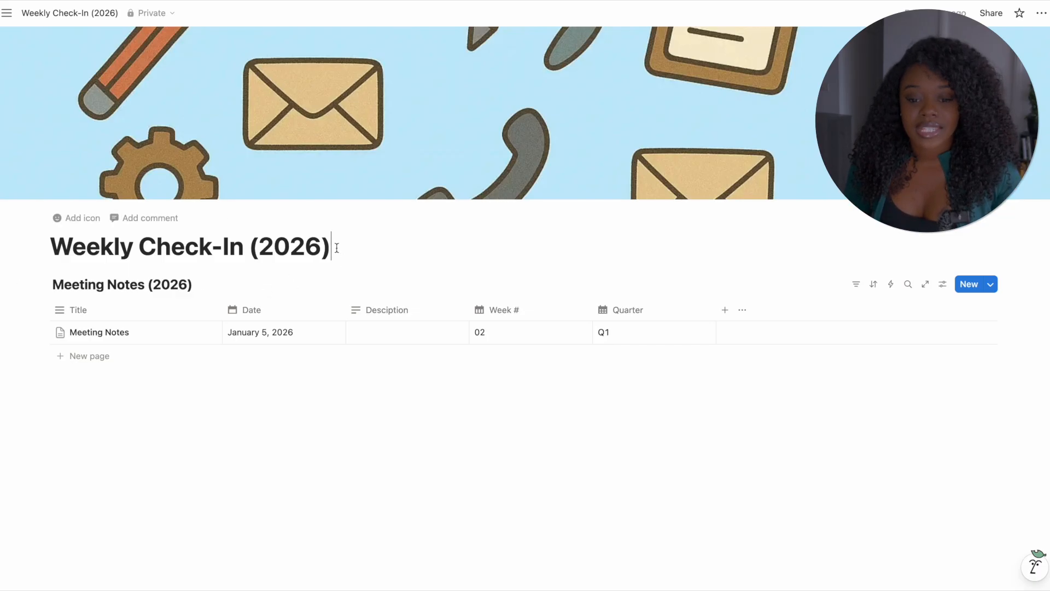
key(Return)
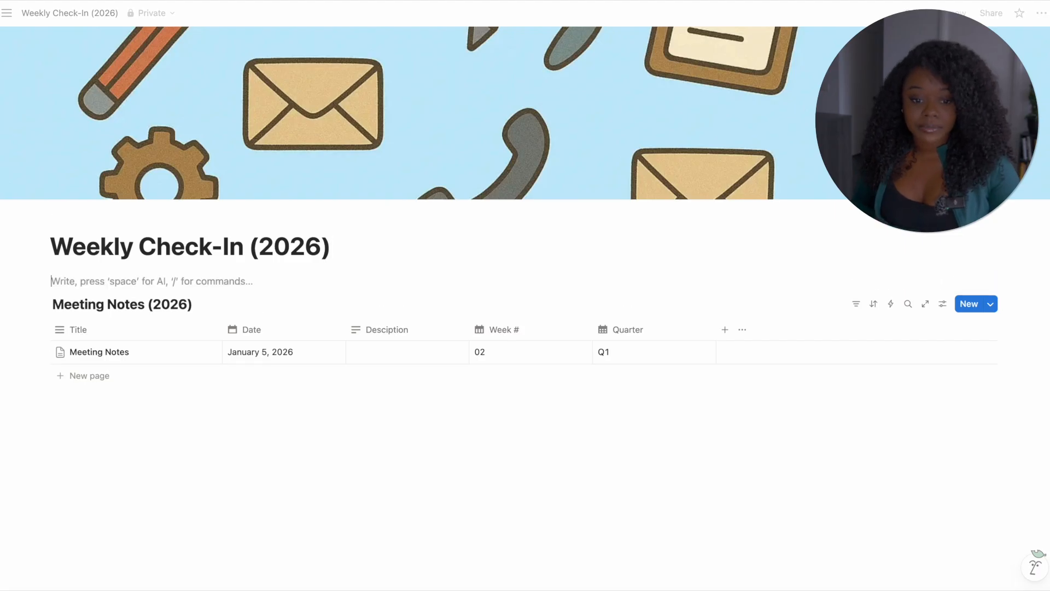
text(/)
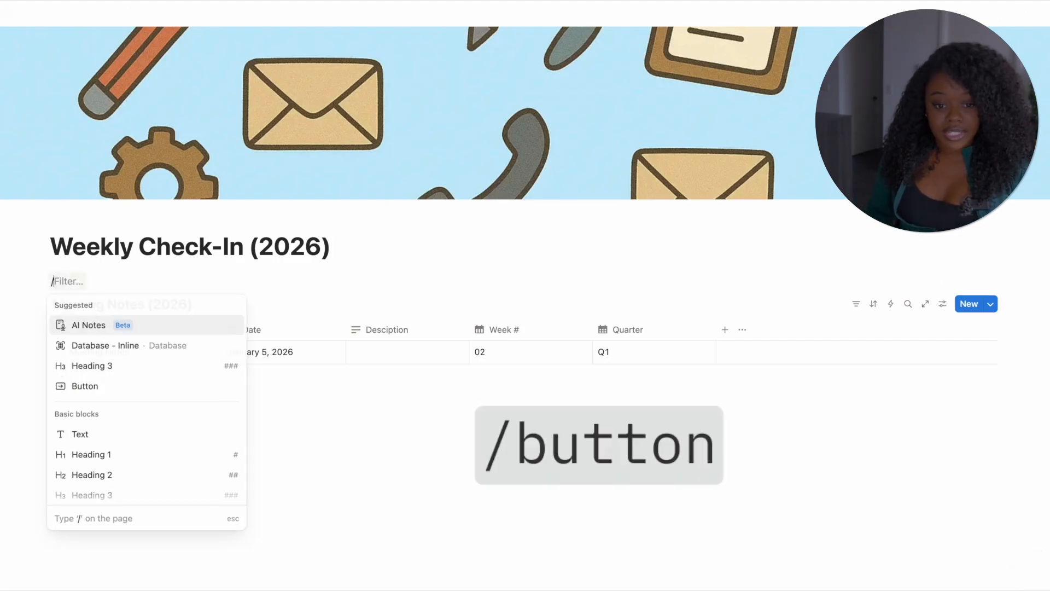
text(butto)
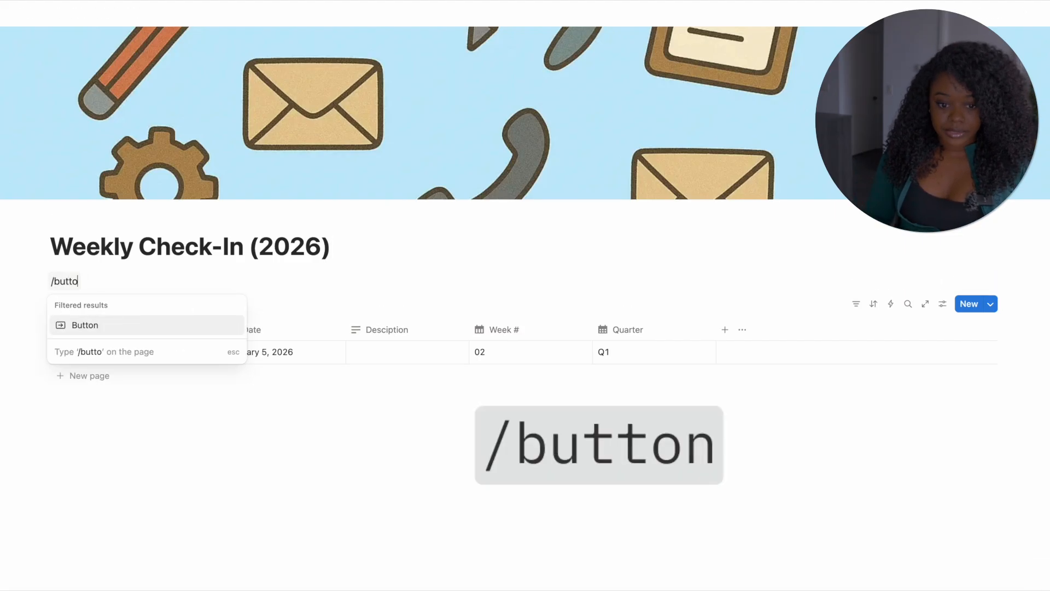
click(191, 328)
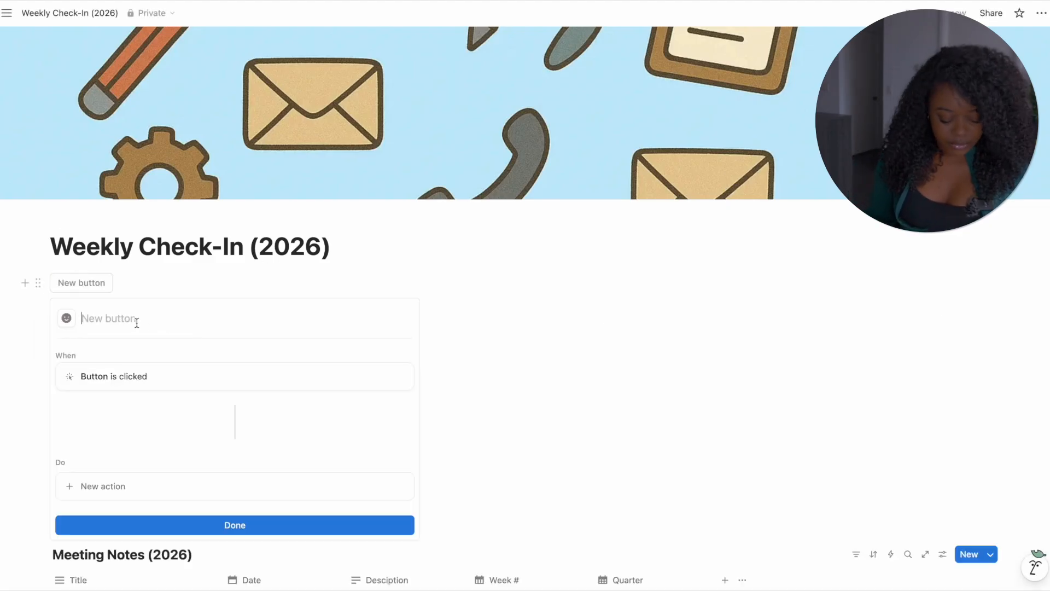
text(Add)
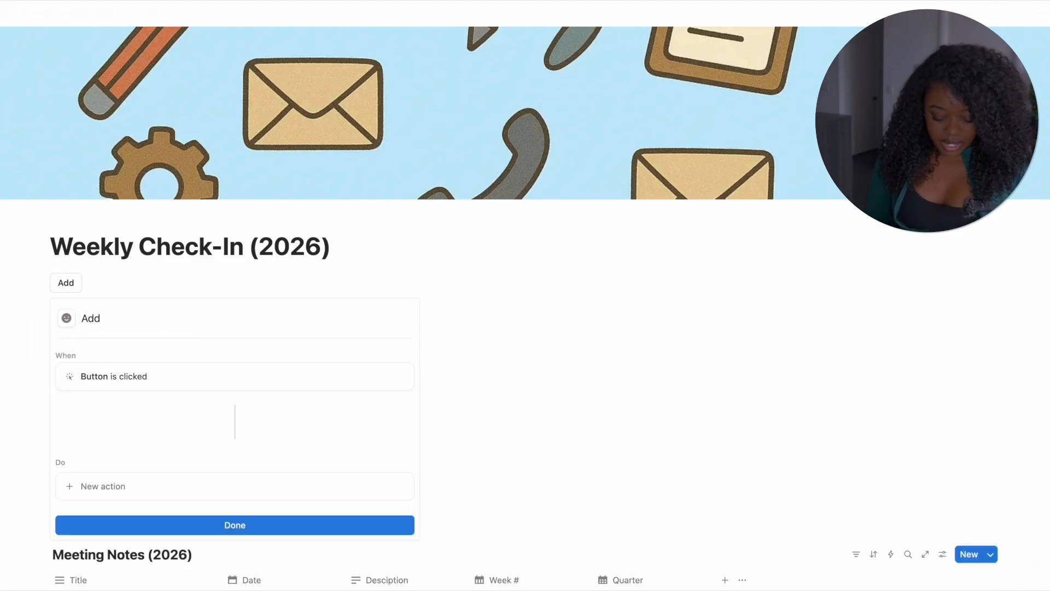
text( new page)
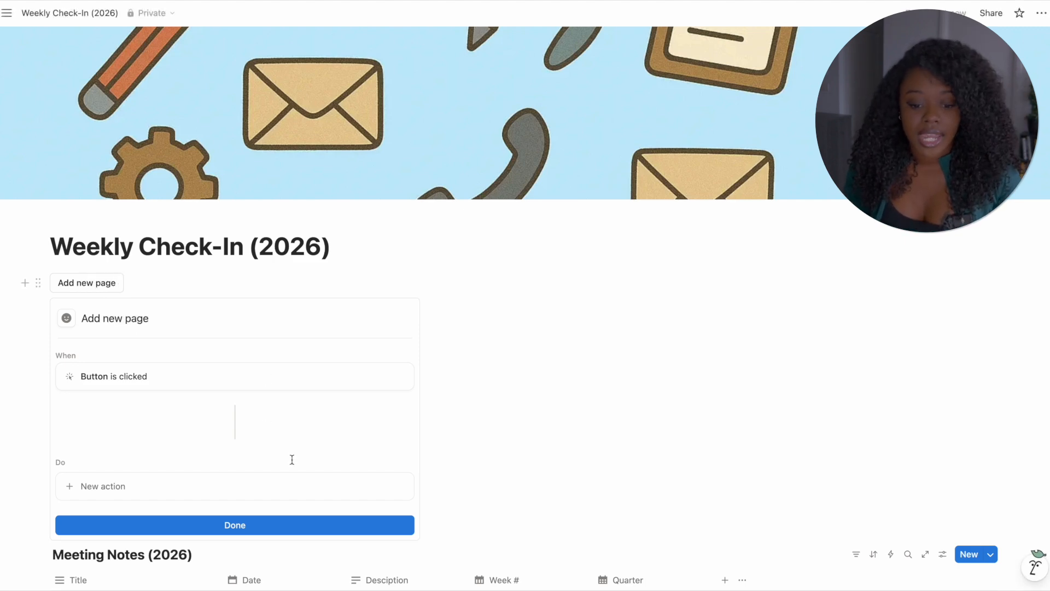
- Give the button an "Add page to" action that targets the Meeting Notes (2026) data source in Weekly Check-In (2026)
scroll(290, 459, down, 1)
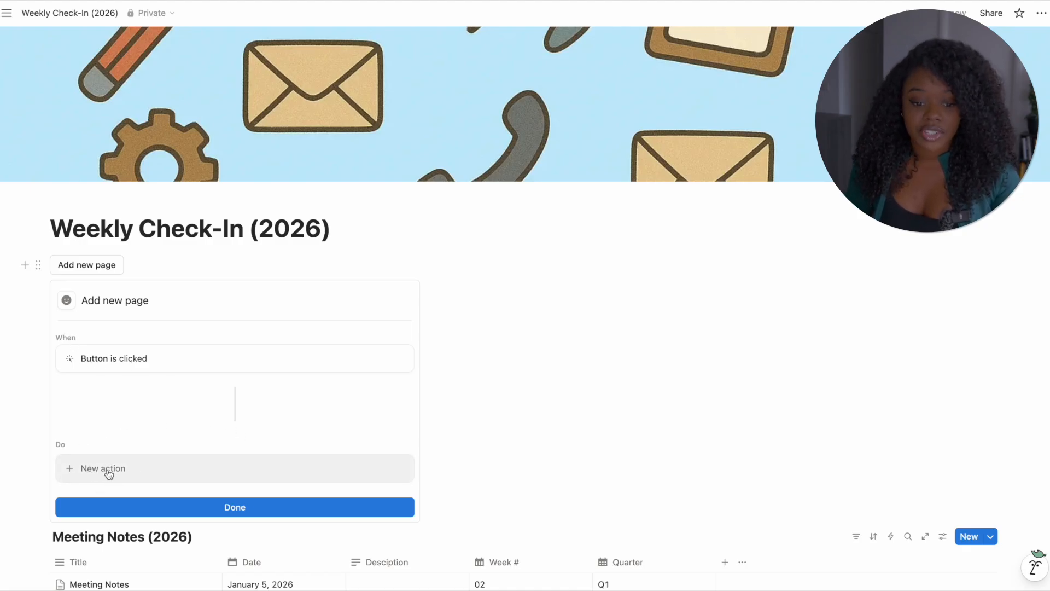
click(147, 469)
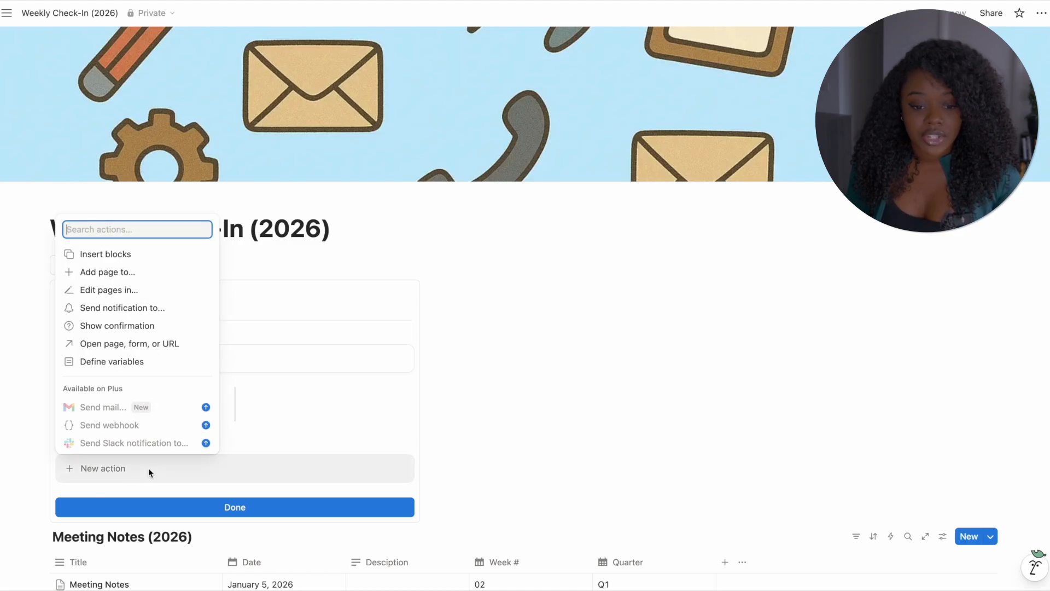
click(117, 274)
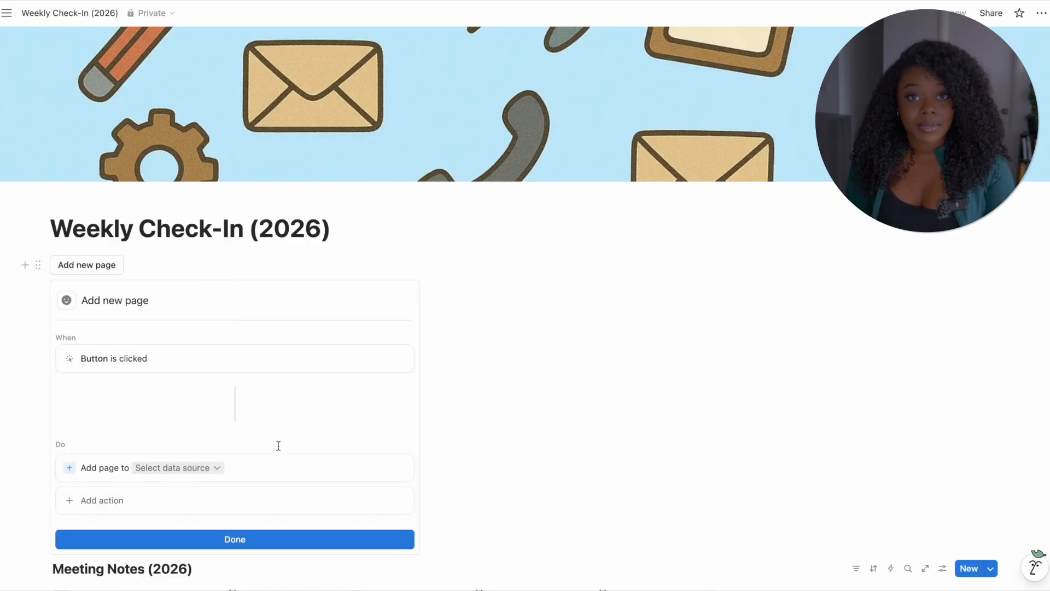
scroll(279, 446, down, 3)
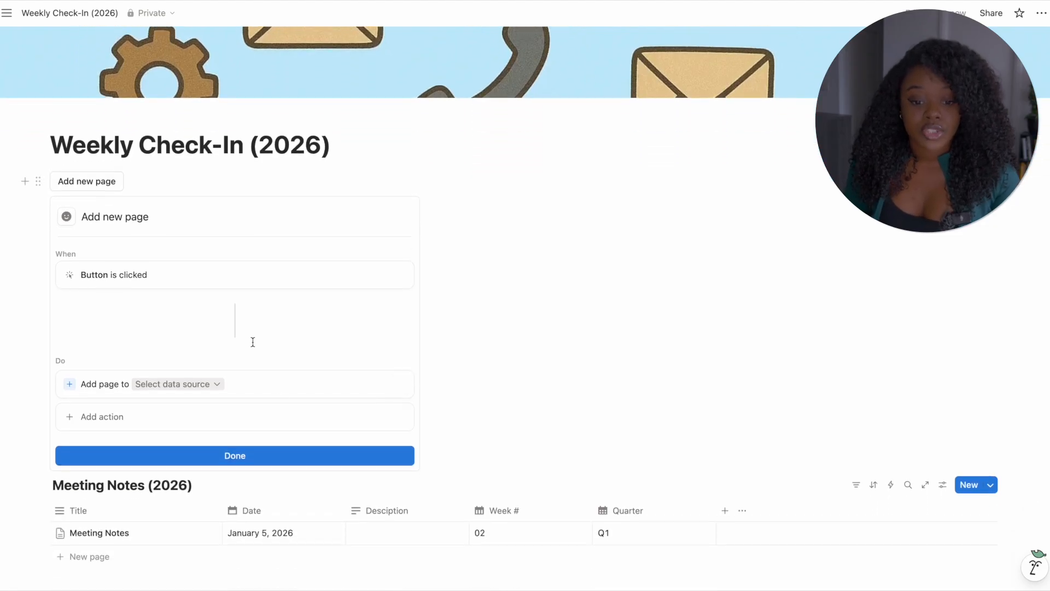
click(190, 389)
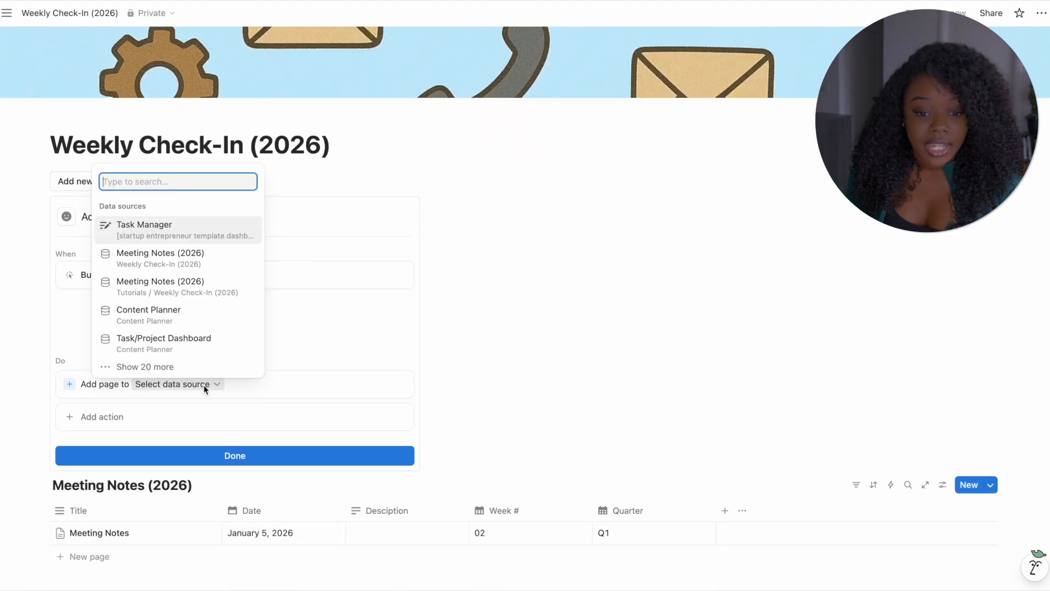
click(161, 264)
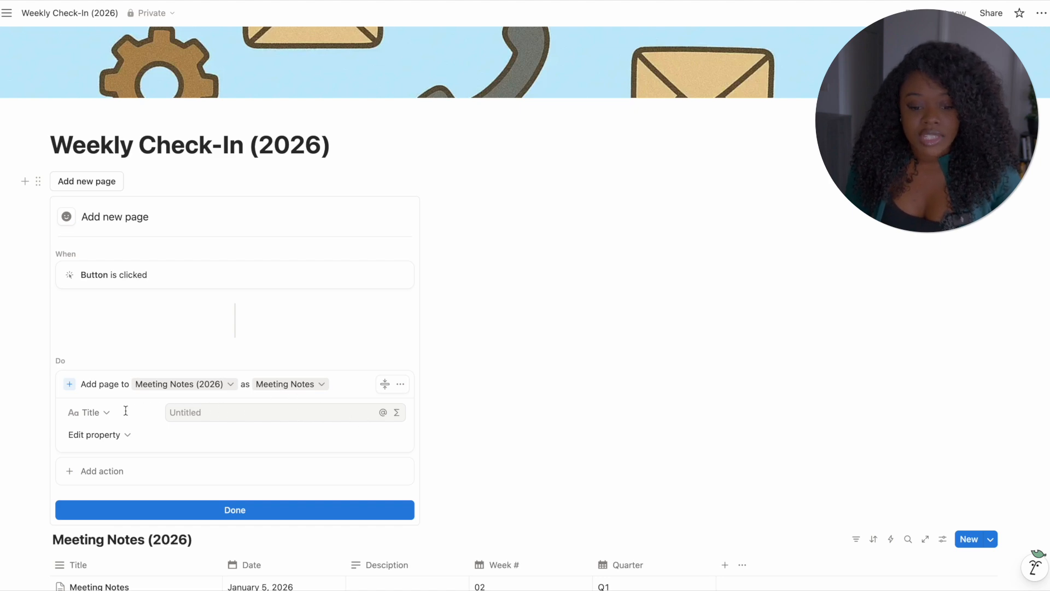
- Remove the Title property from the button's add-page action and finish the button setup
click(189, 413)
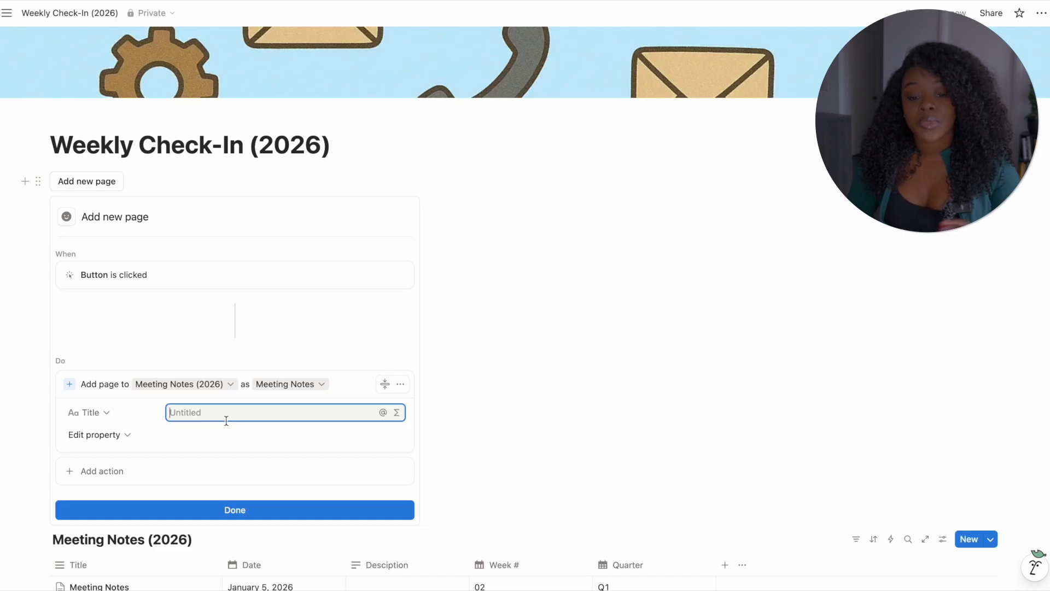
click(102, 416)
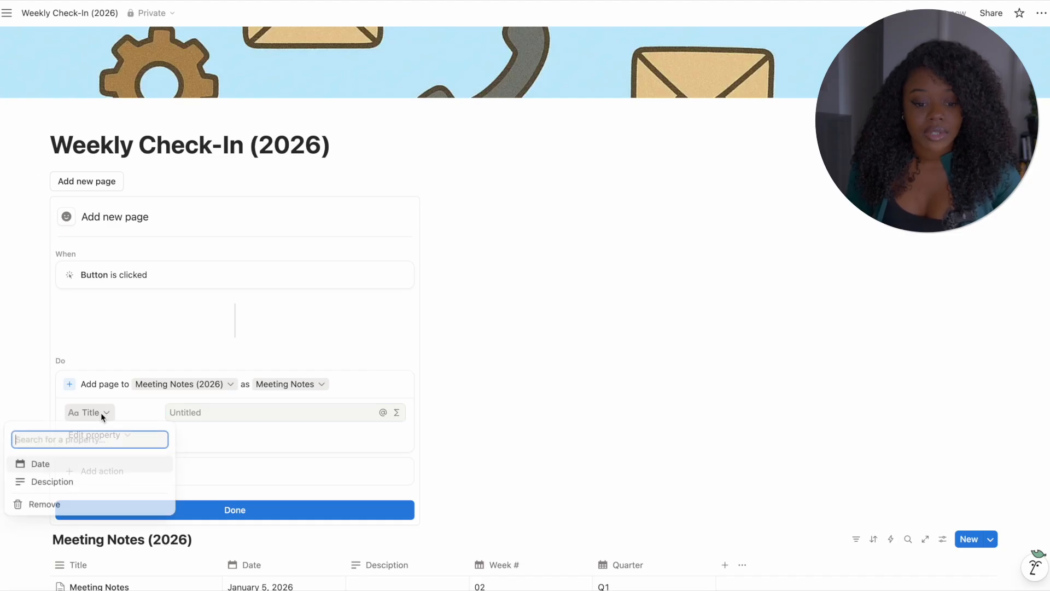
click(59, 510)
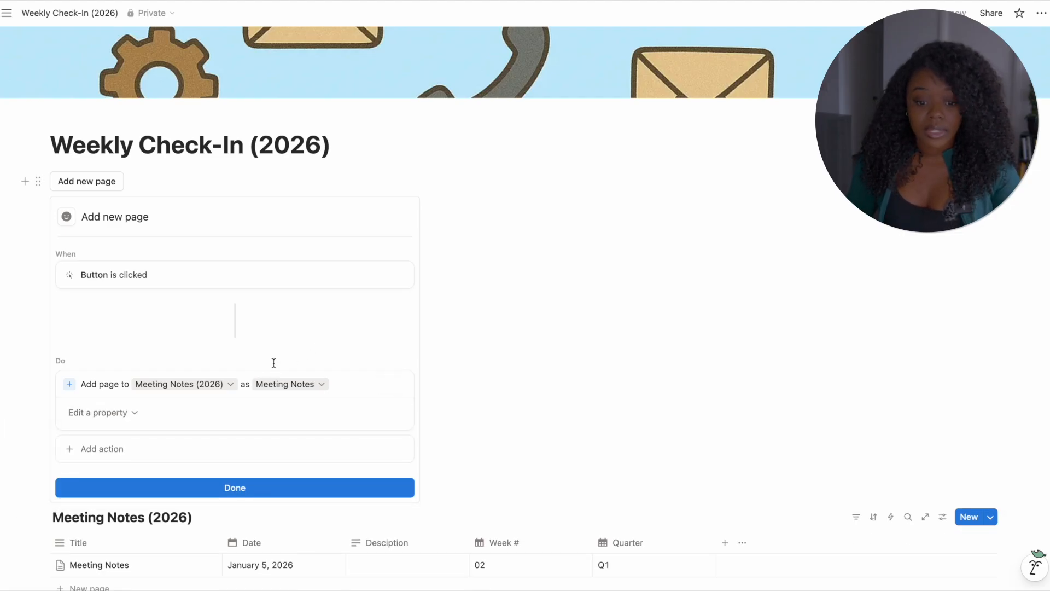
click(249, 489)
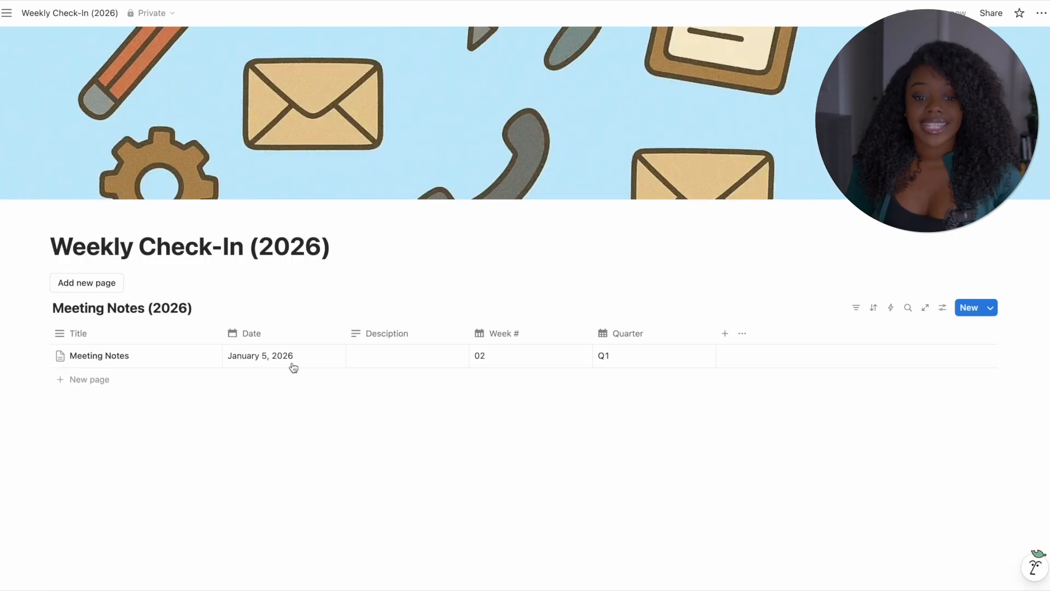
- Run the "Add new page" button repeatedly to create Meeting Notes pages, and check the row count by selecting all rows
click(101, 287)
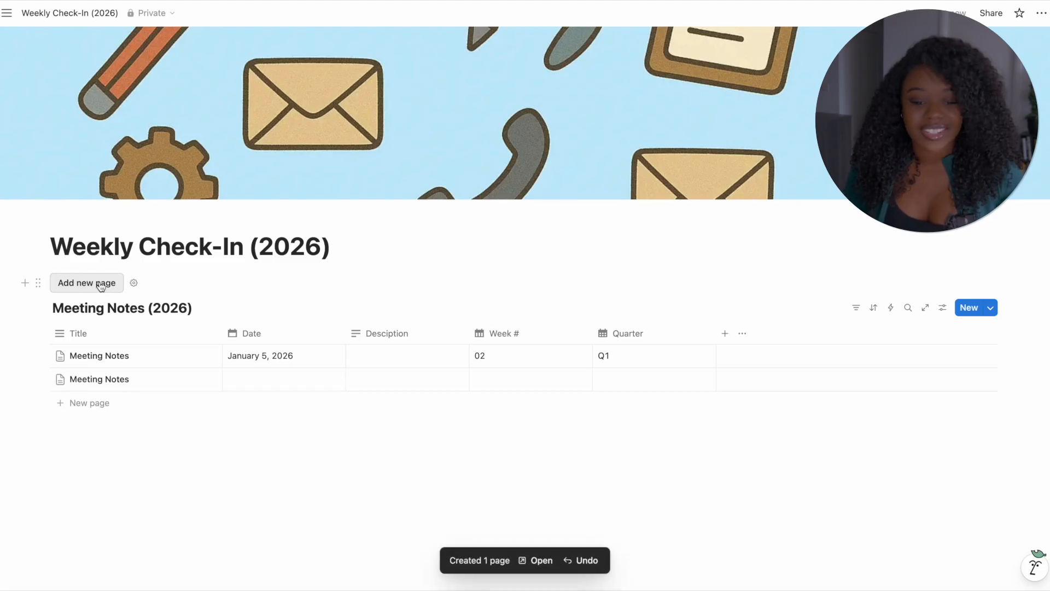
click(102, 288)
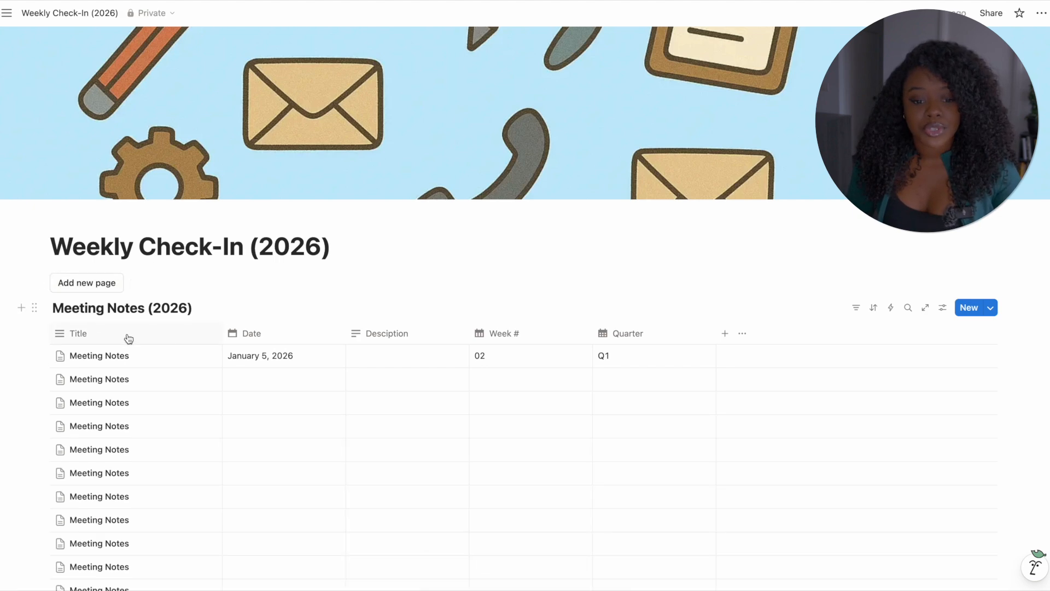
mouse_move(44, 337)
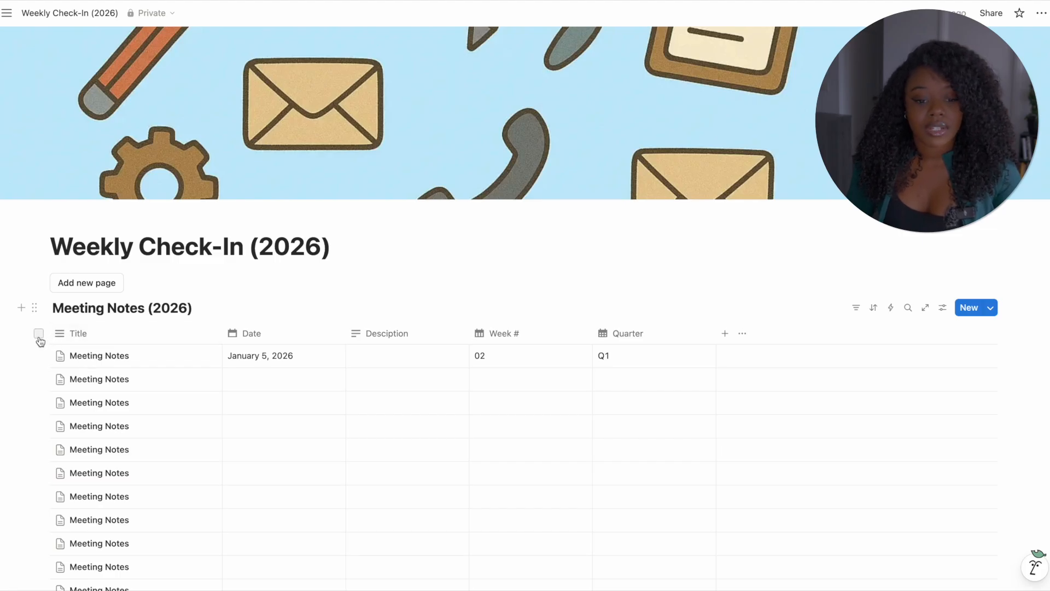
click(39, 334)
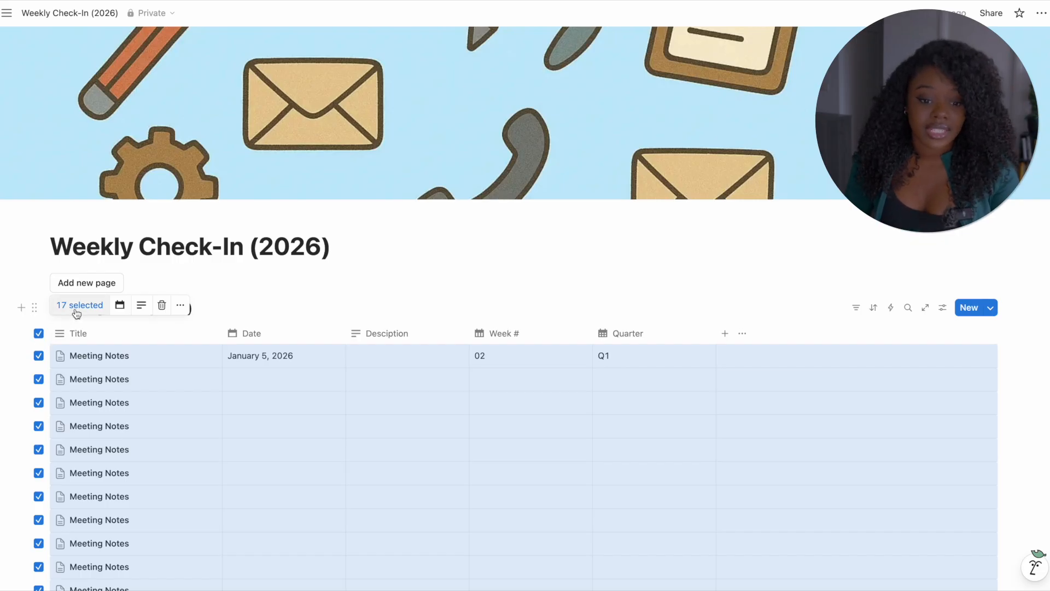
click(182, 271)
- Create more Meeting Notes pages with the "Add new page" button and recheck the row count, clearing the selection again
click(82, 285)
click(85, 288)
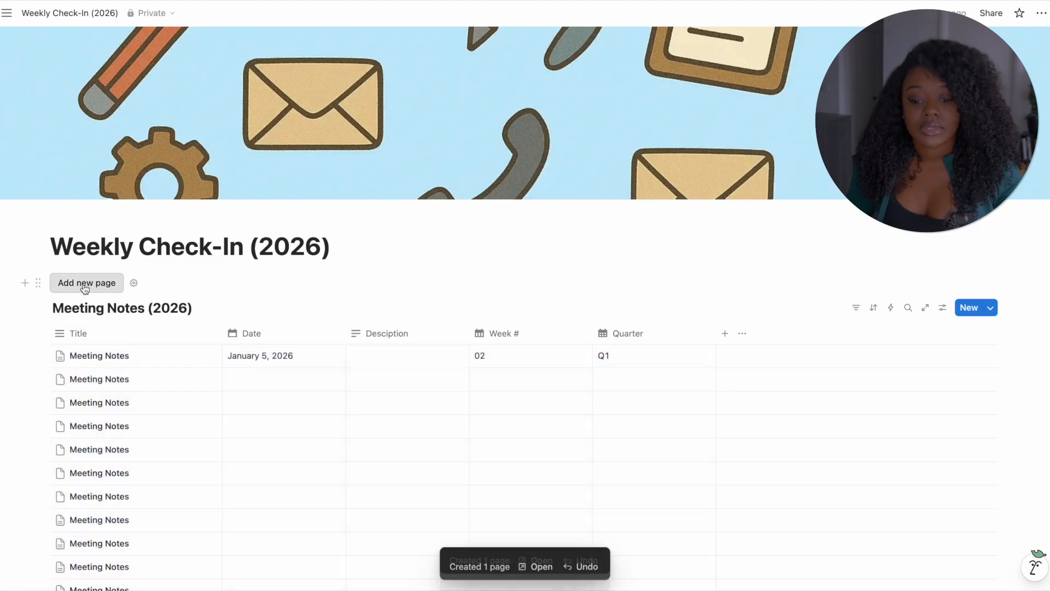
click(84, 289)
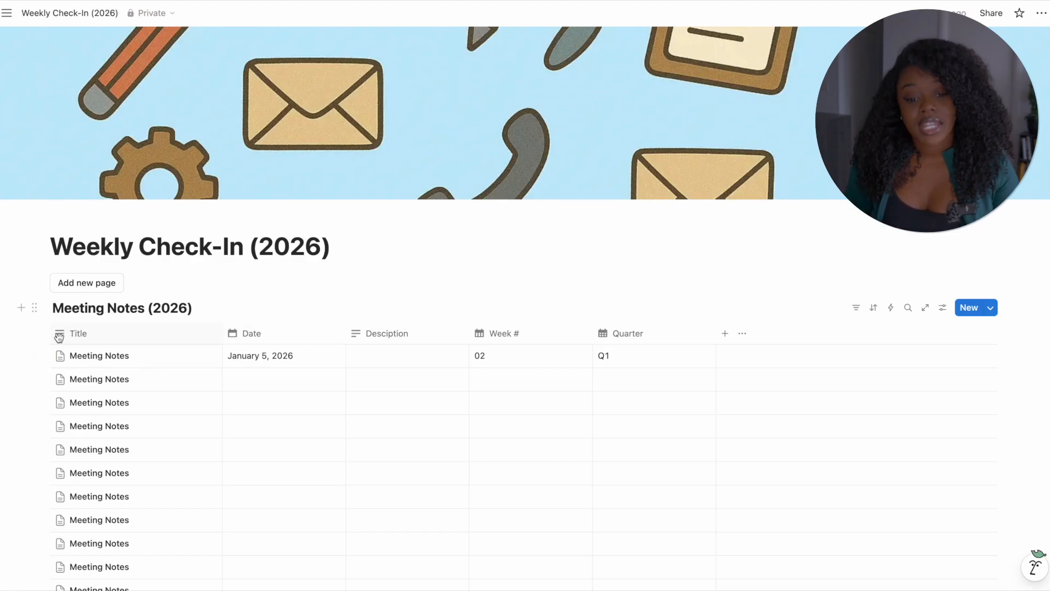
click(39, 334)
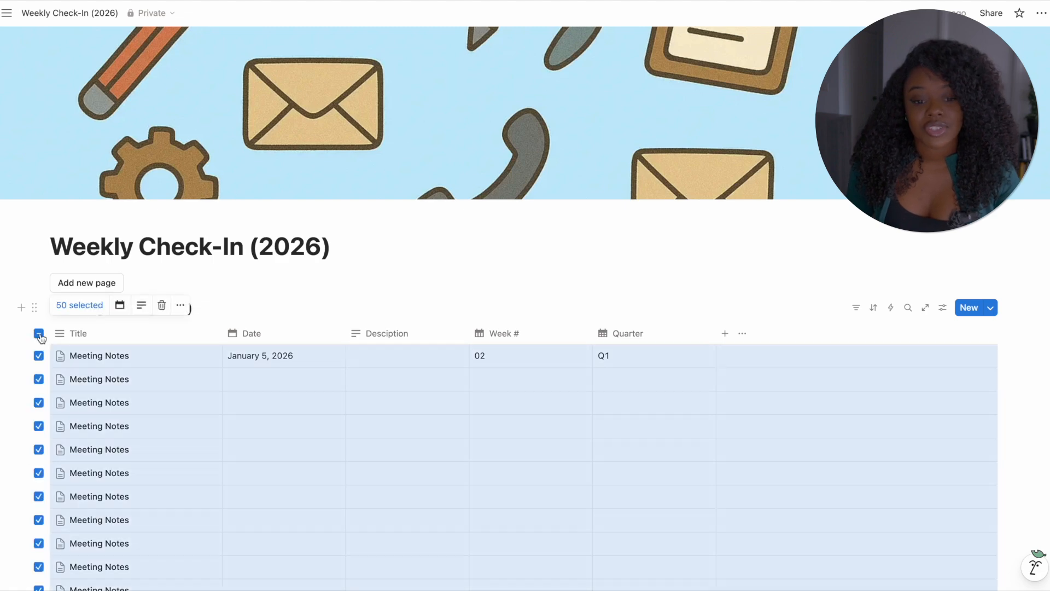
click(39, 334)
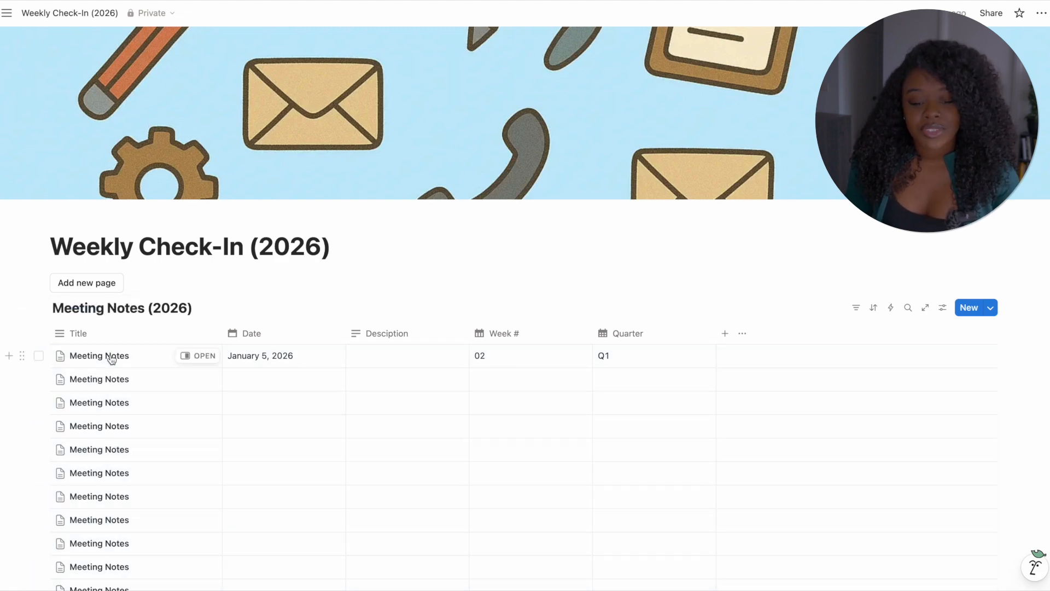
scroll(111, 360, down, 8)
scroll(110, 361, down, 5)
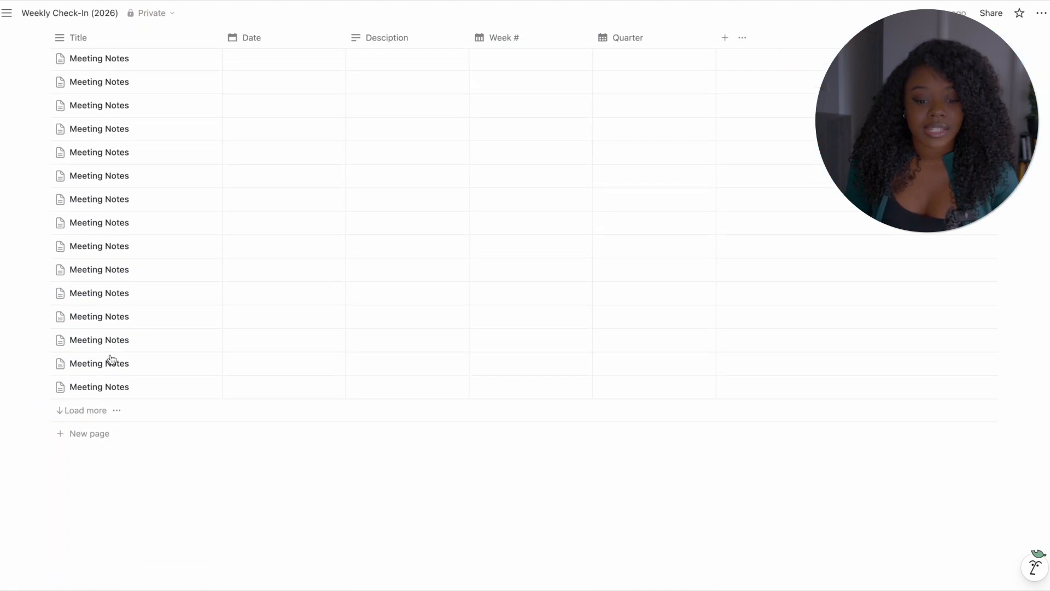
- Check the complete Meeting Notes row count by selecting all rows, and delete the surplus undated row directly below January 5
click(77, 414)
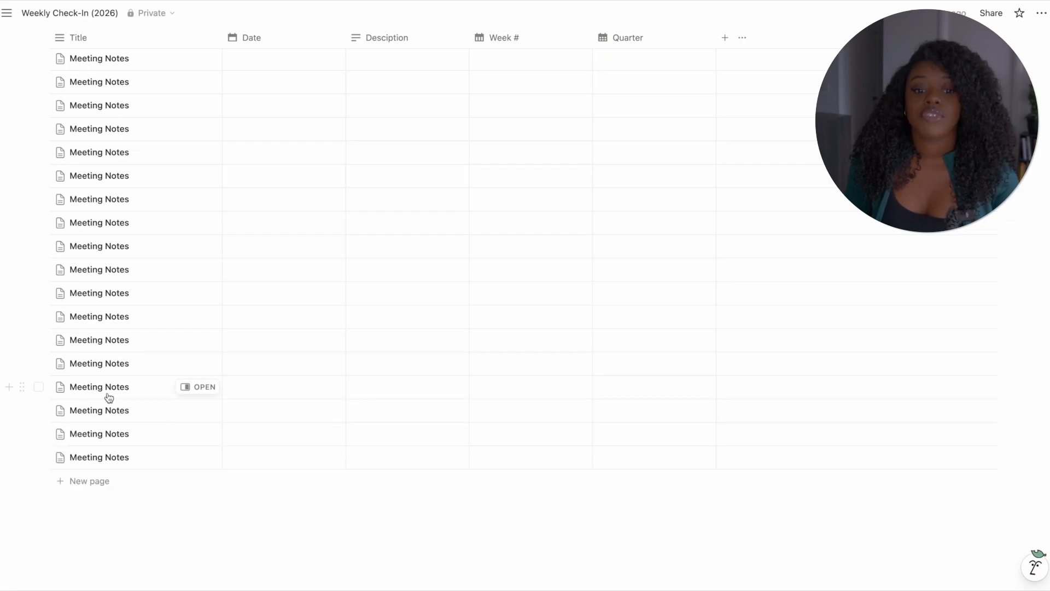
scroll(105, 406, up, 10)
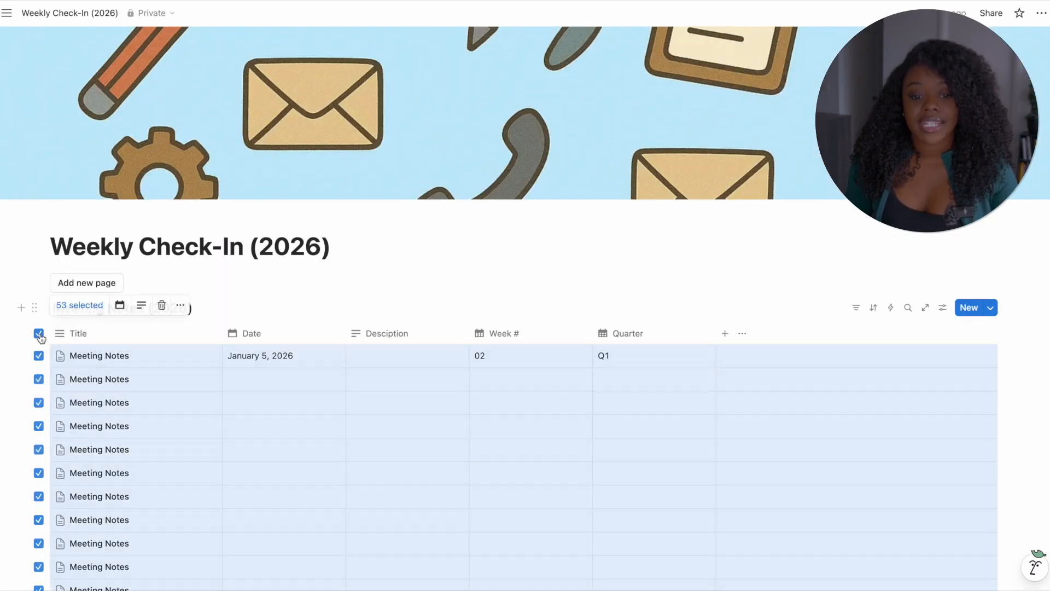
click(38, 334)
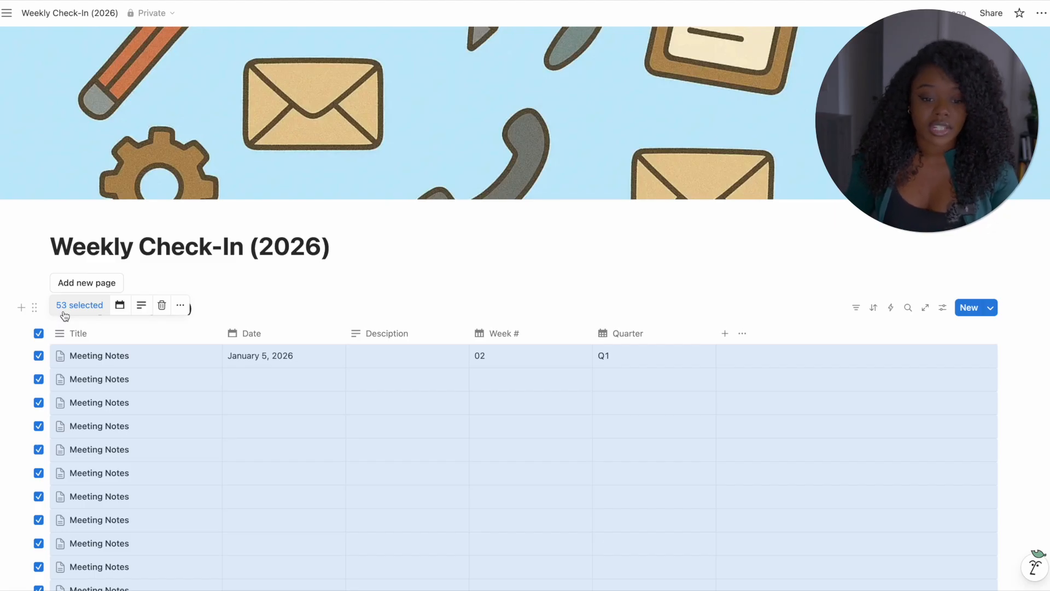
click(346, 290)
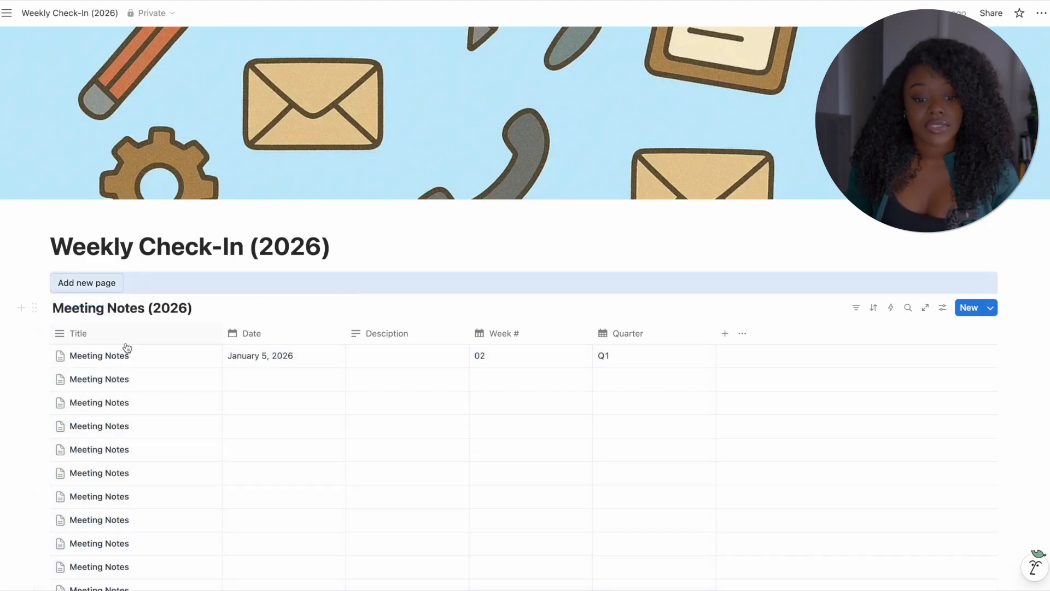
click(39, 379)
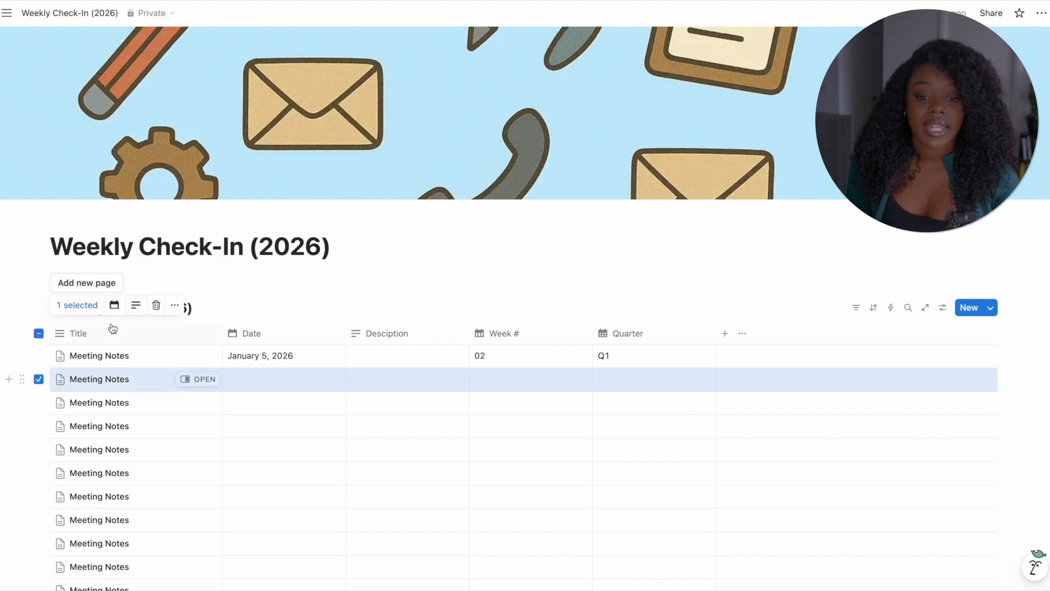
click(155, 305)
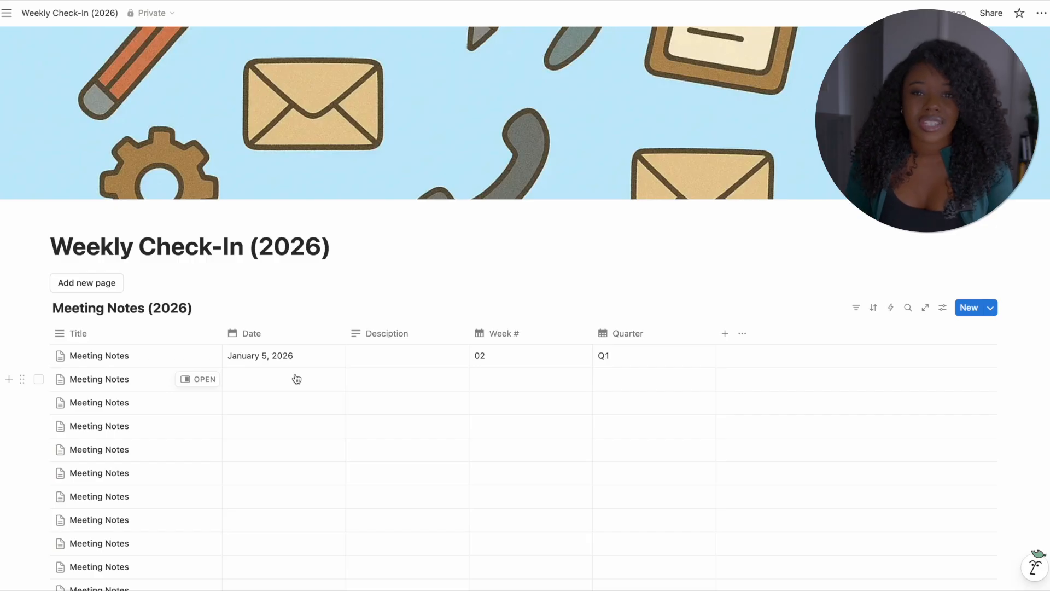
- Set the Date of the second and third Meeting Notes rows to January 12 and January 19, 2026
scroll(410, 286, down, 2)
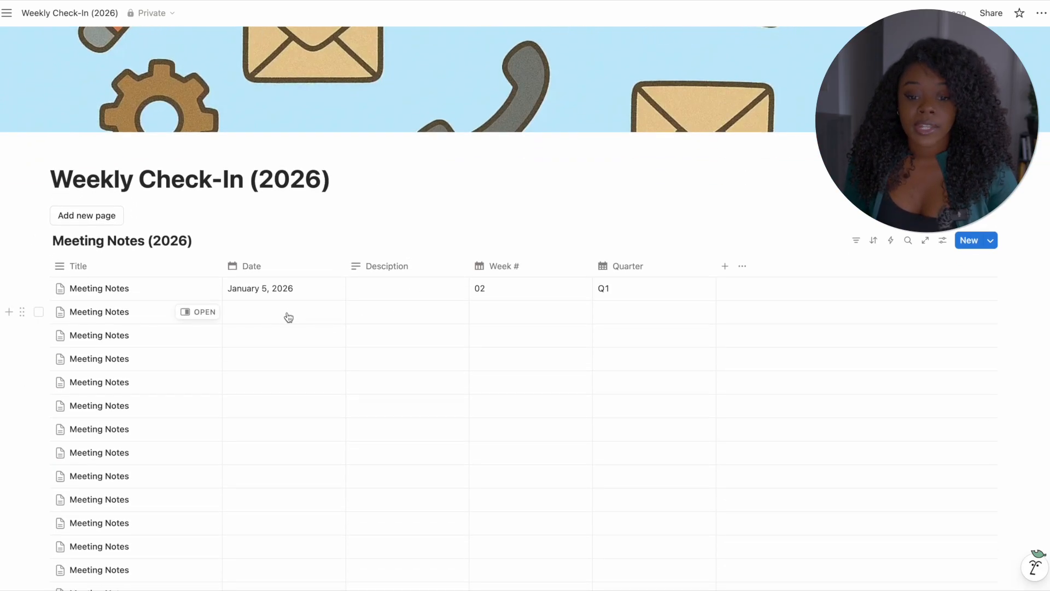
click(289, 315)
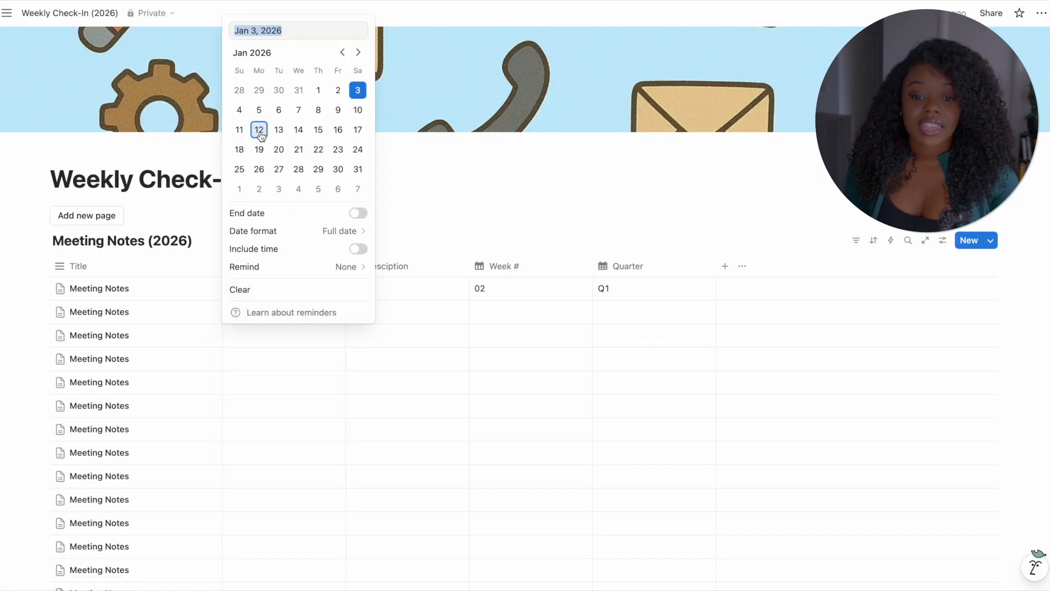
click(259, 130)
click(294, 350)
click(290, 341)
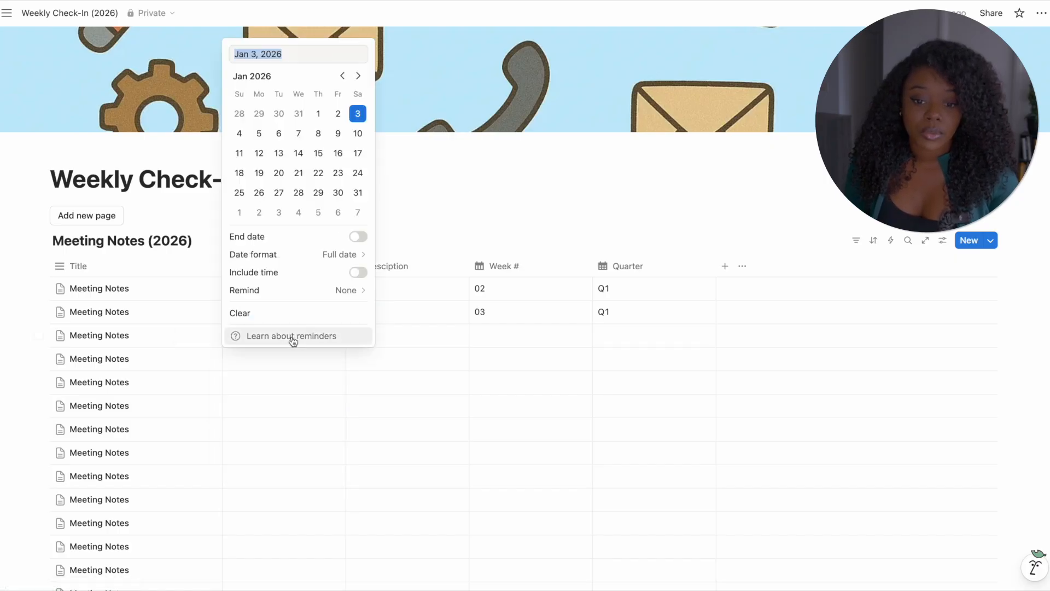
click(260, 174)
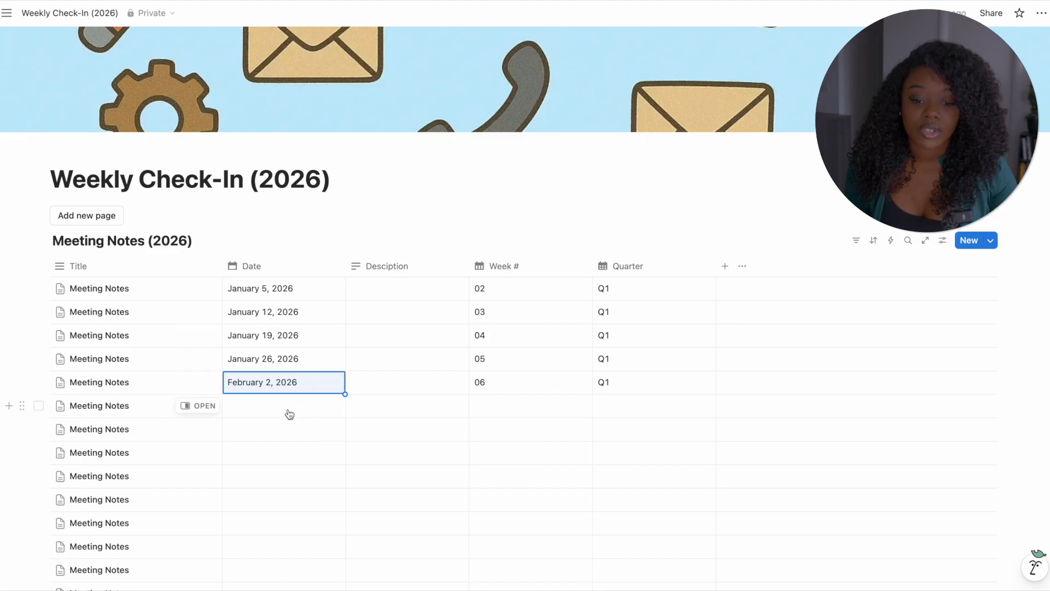
- Set the Date of the Meeting Notes row below February 2 to February 9, 2026
click(290, 414)
click(358, 146)
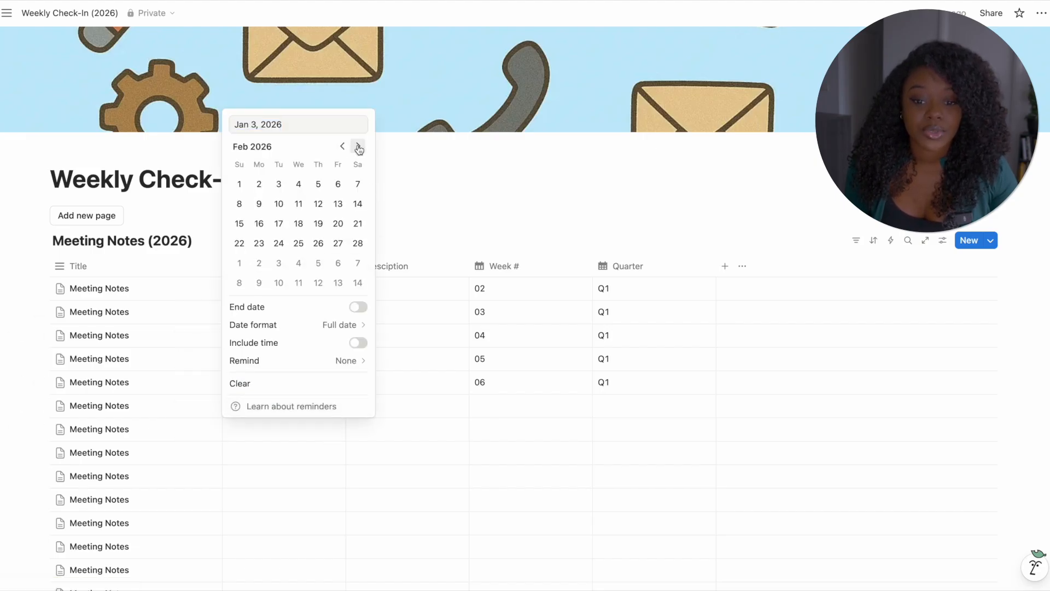
click(259, 203)
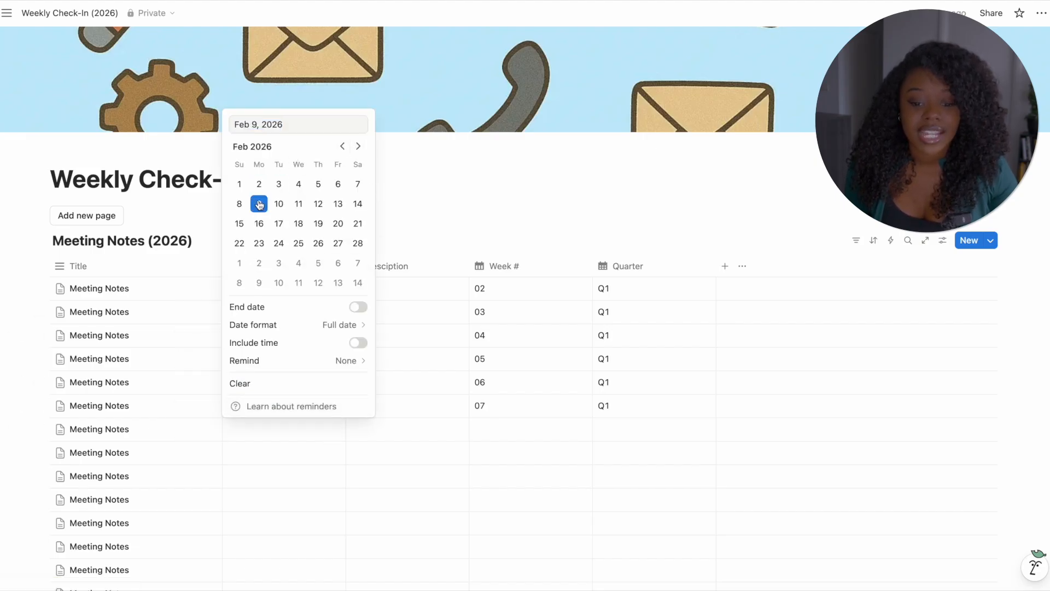
click(285, 420)
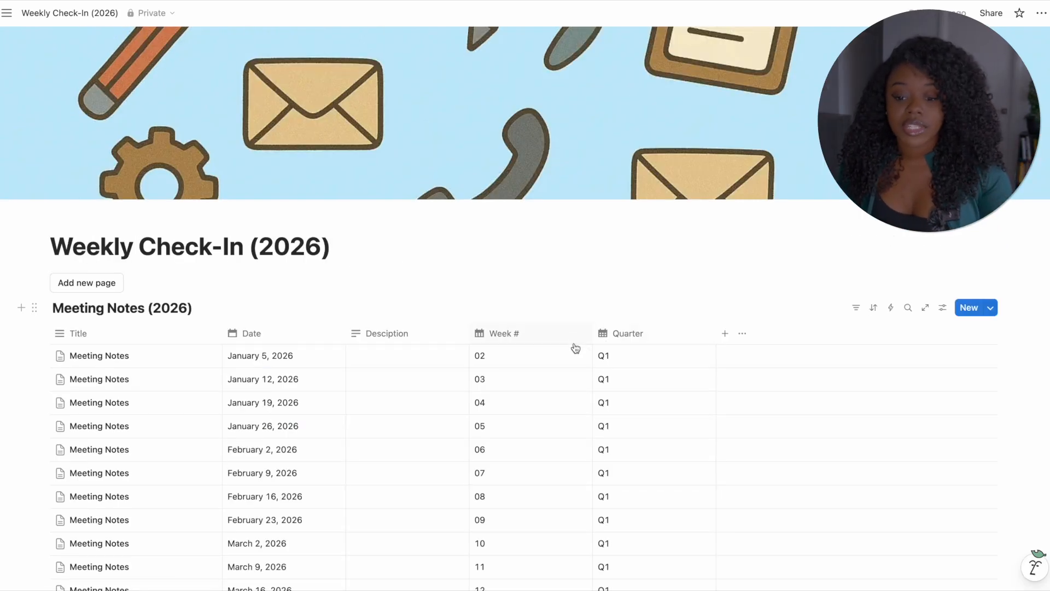
- Examine how the weekly dates, week numbers and quarters run down the Meeting Notes (2026) table
scroll(576, 344, down, 1)
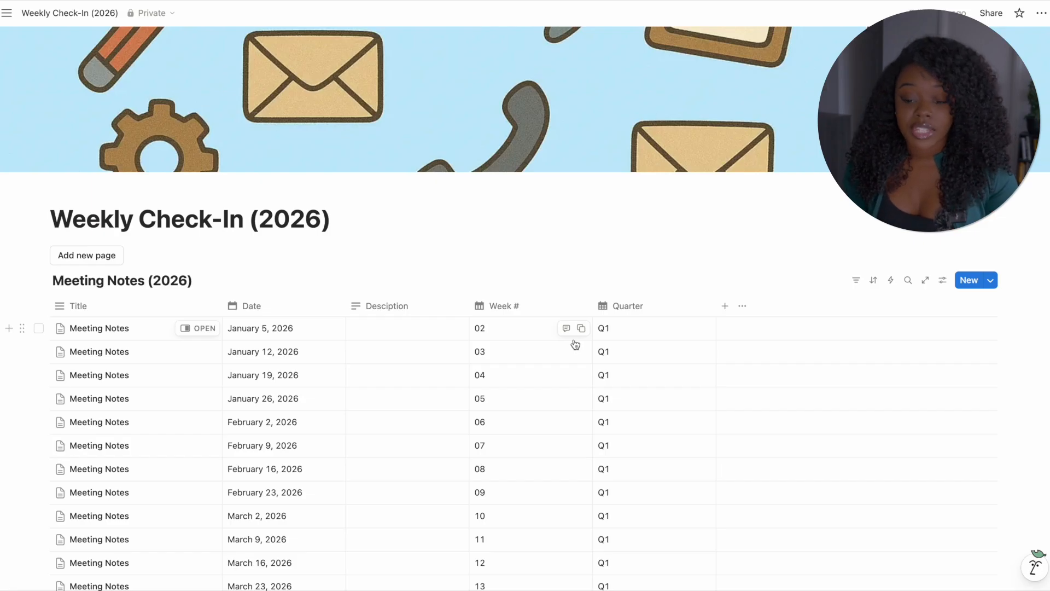
scroll(504, 346, down, 3)
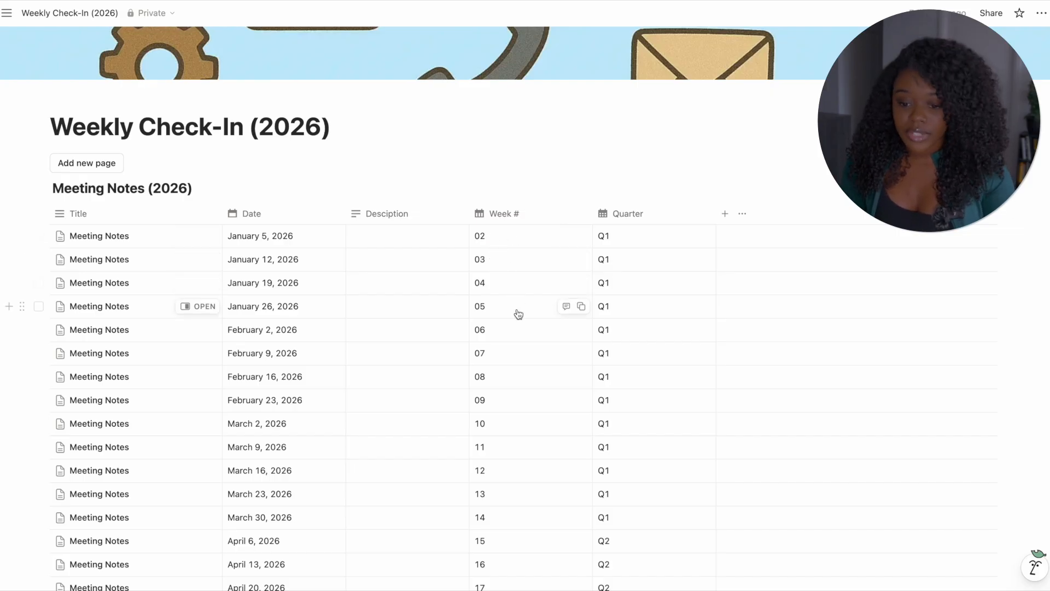
scroll(530, 422, down, 3)
scroll(532, 419, down, 10)
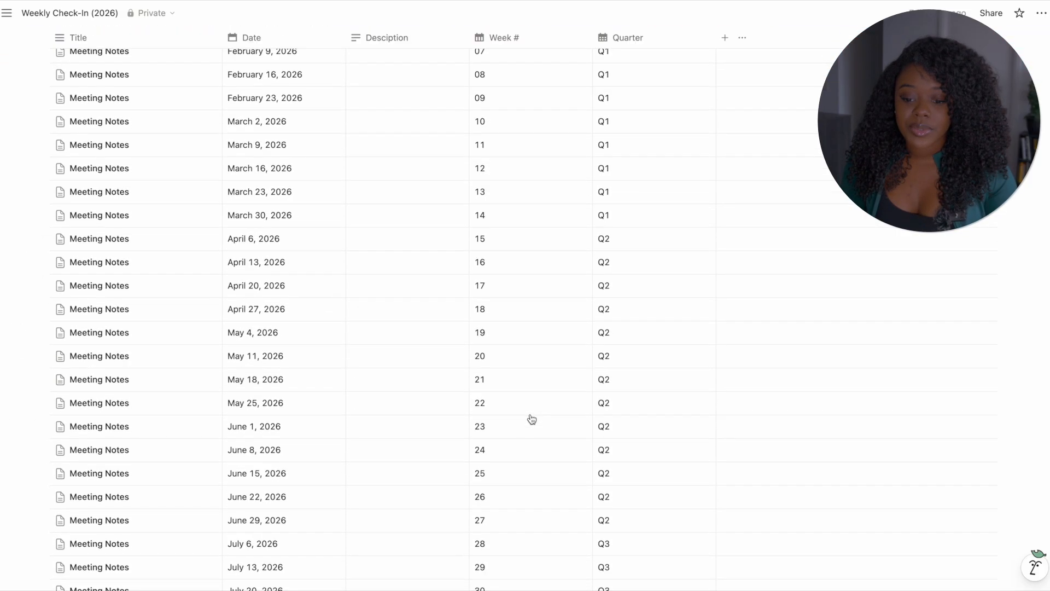
scroll(532, 419, down, 4)
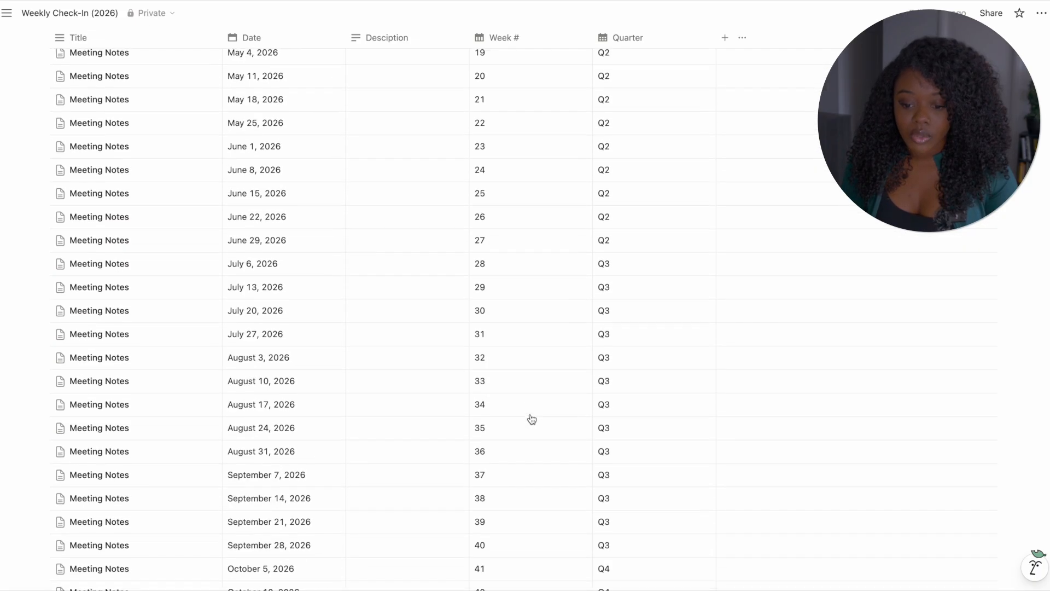
- Delete the "Add new page" button block above the Meeting Notes (2026) table
scroll(532, 419, up, 15)
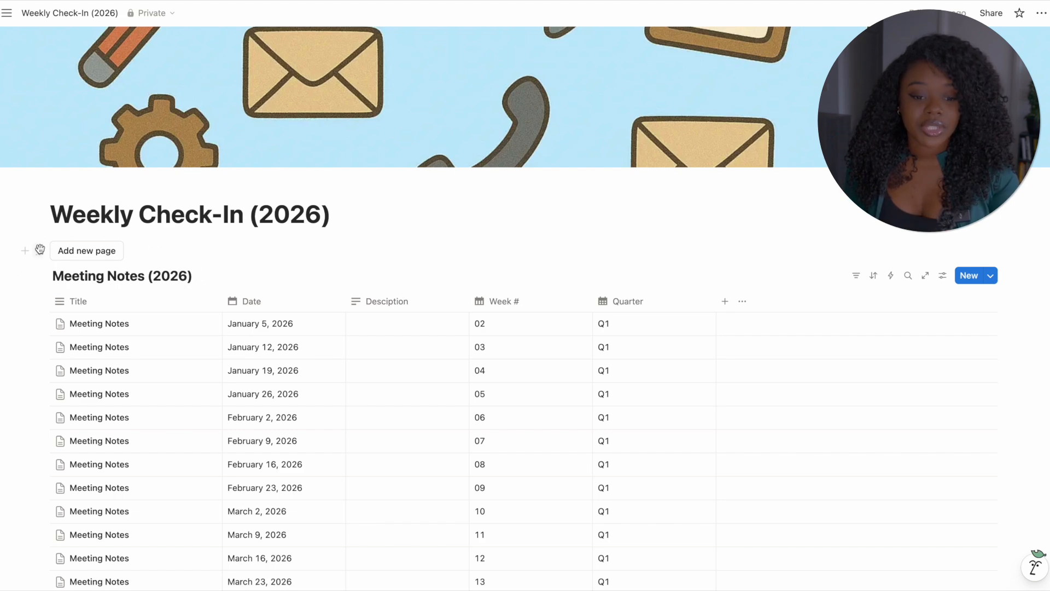
click(38, 252)
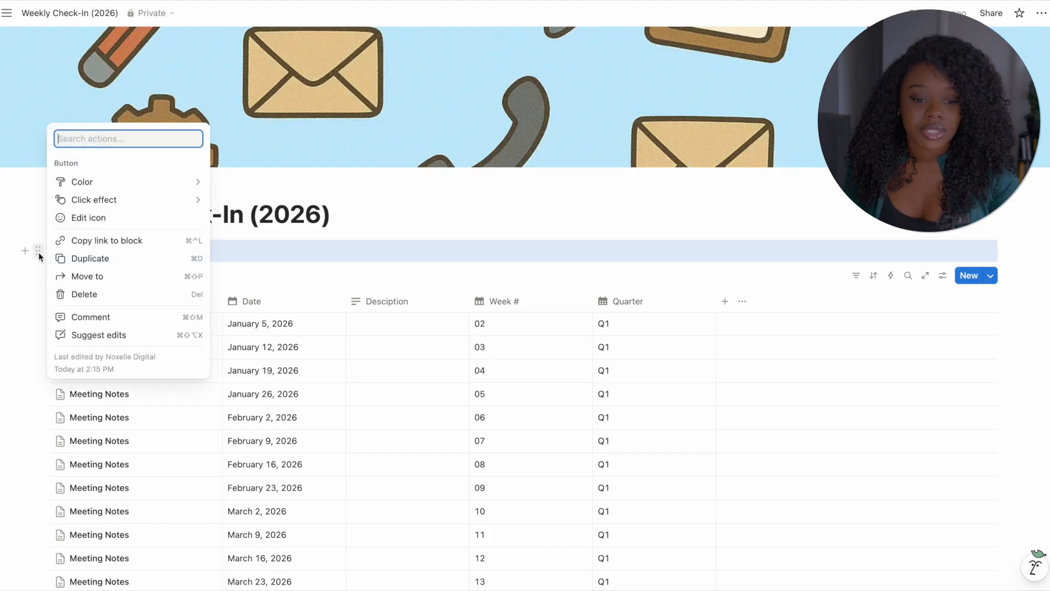
click(141, 294)
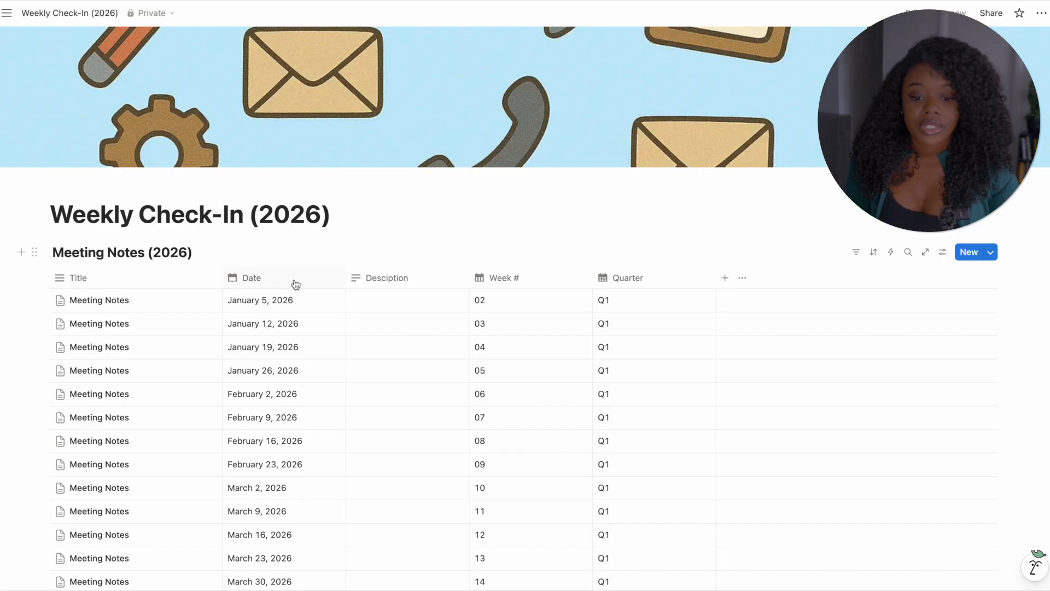
- Make Week # a narrow first column of the Meeting Notes (2026) table and move Date directly after it
drag(537, 284, 115, 287)
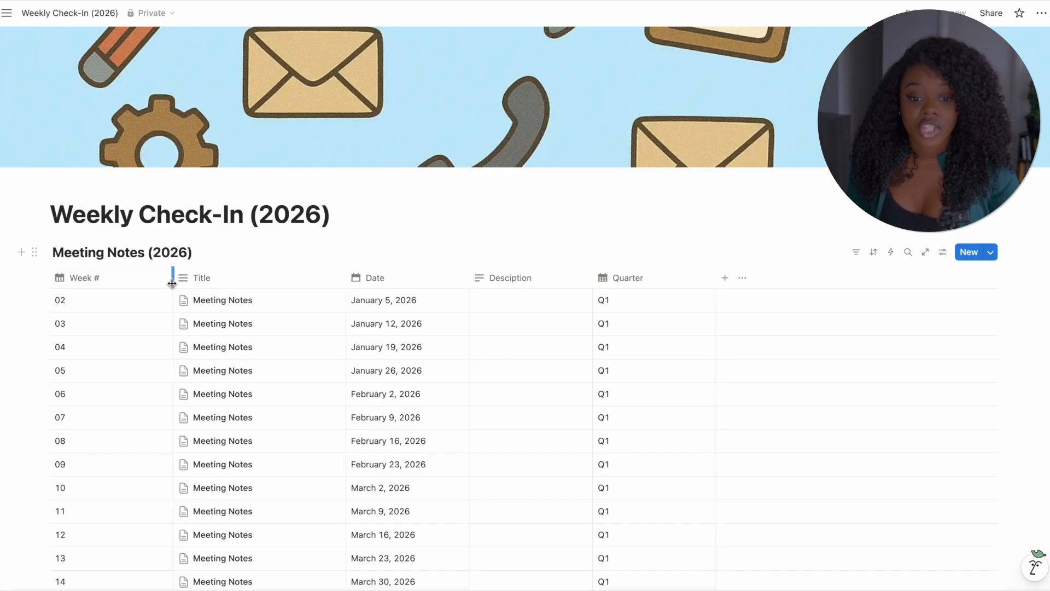
drag(172, 283, 110, 284)
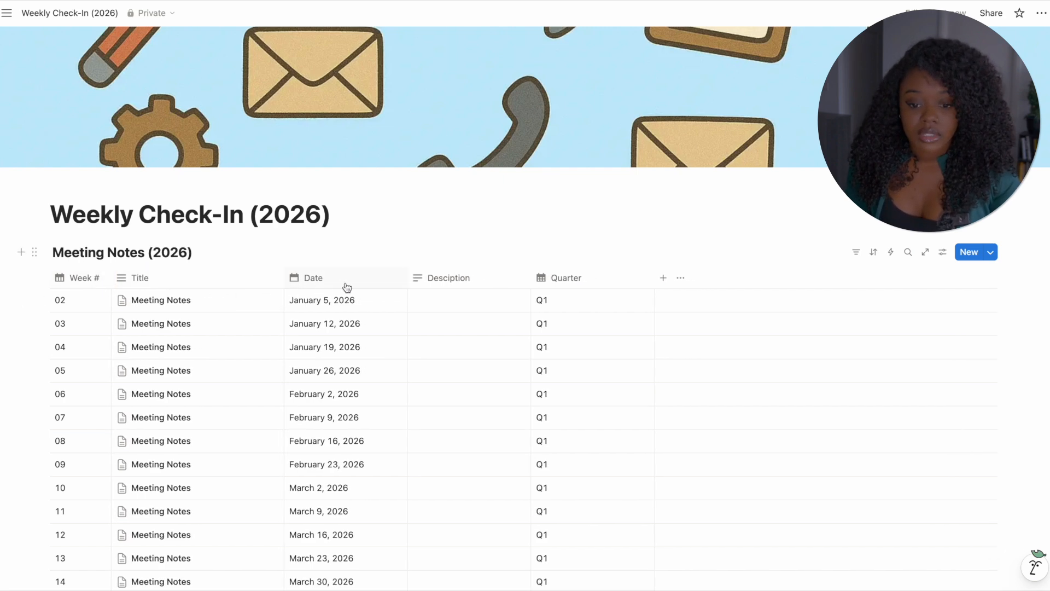
drag(331, 282, 222, 283)
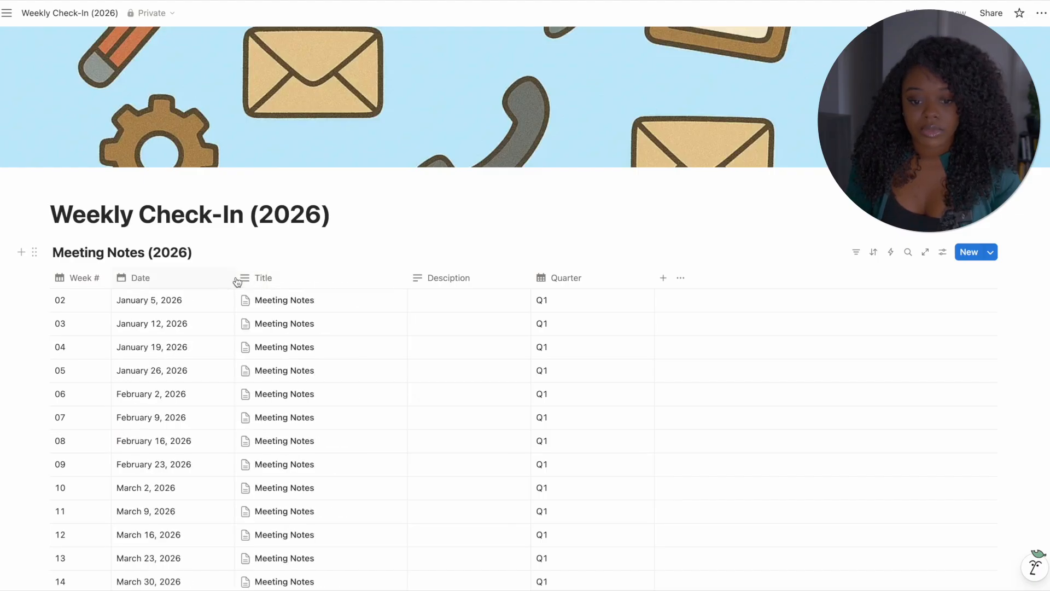
- Widen the Title and Desciption columns and narrow the Quarter column of the Meeting Notes (2026) table
drag(408, 277, 553, 279)
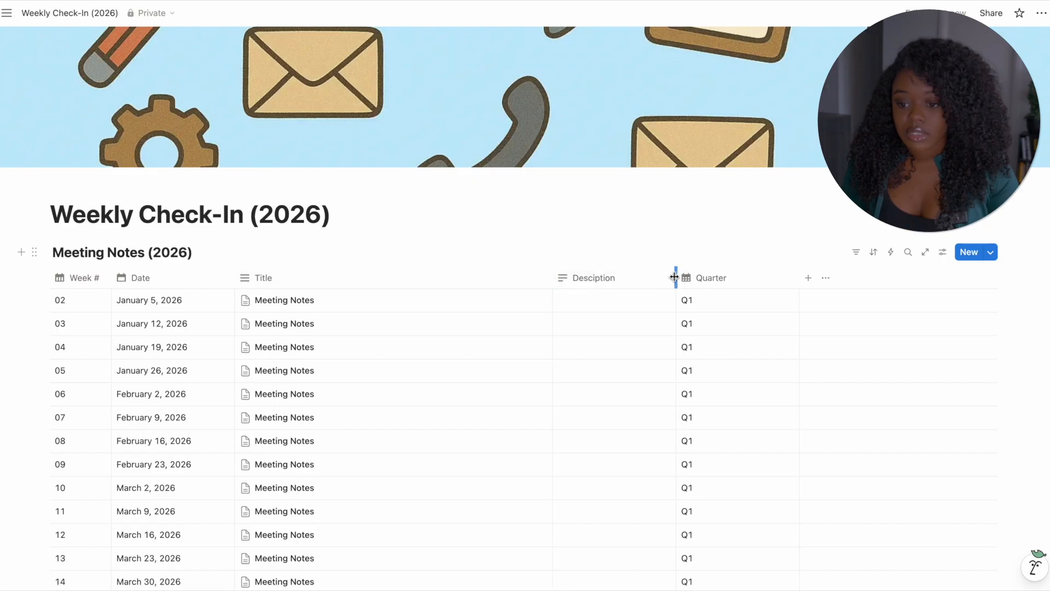
drag(675, 277, 795, 276)
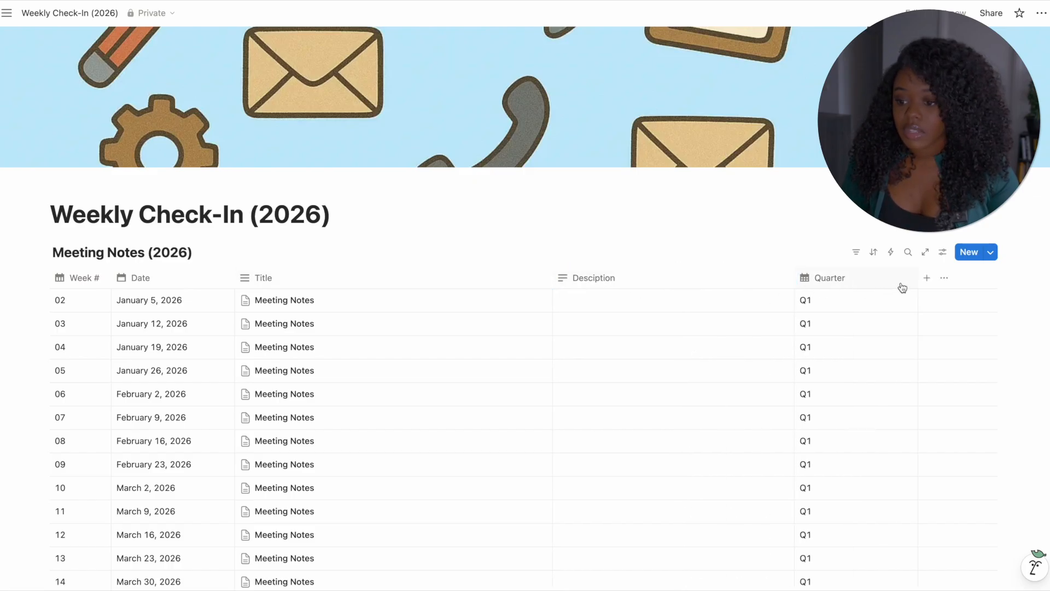
drag(918, 278, 856, 277)
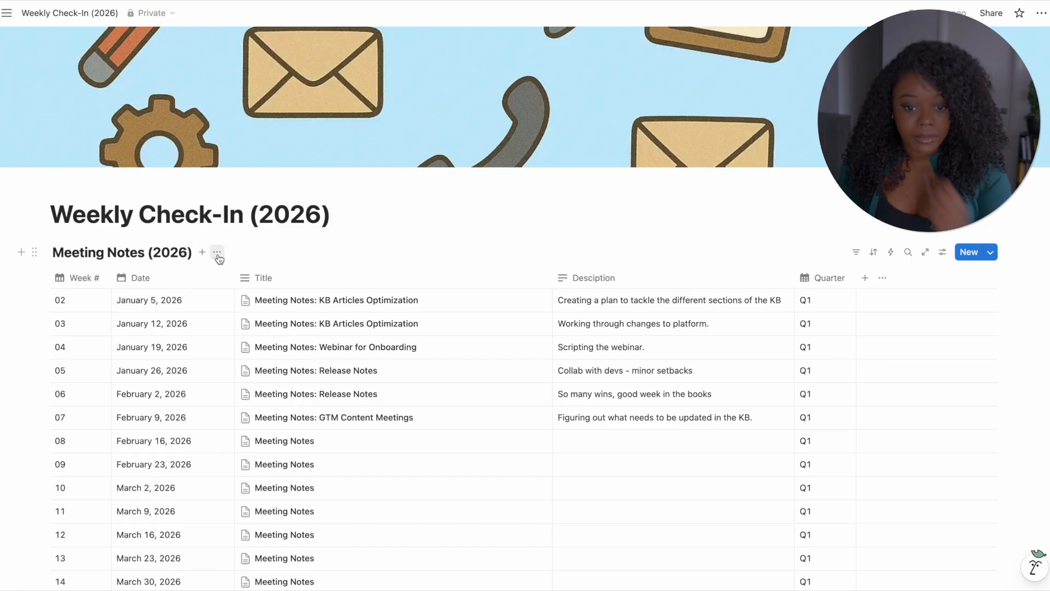
- Duplicate the Meeting Notes (2026) table view and name the copy "Q1"
click(218, 252)
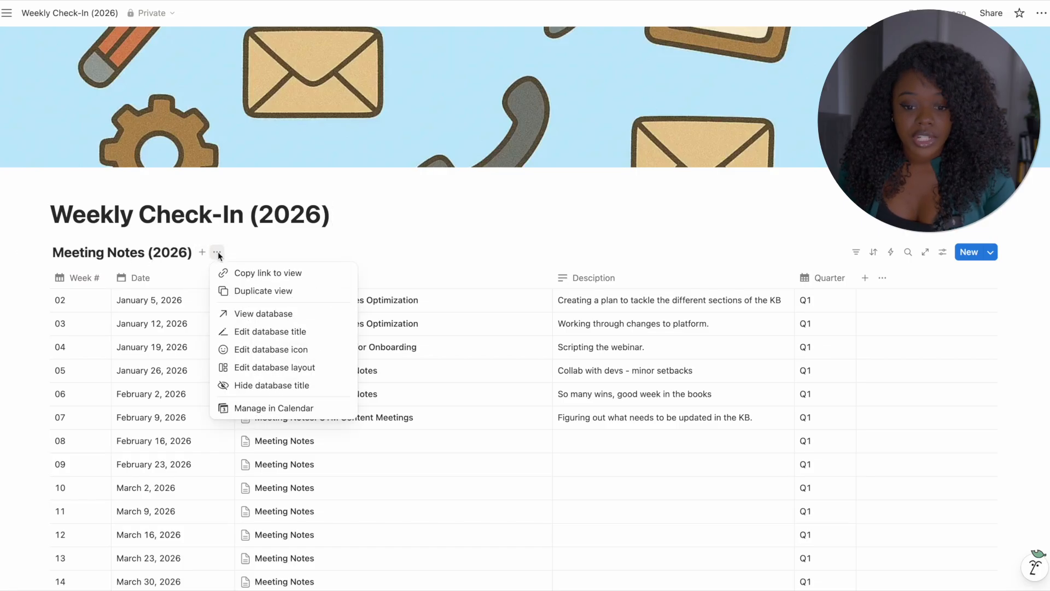
click(310, 296)
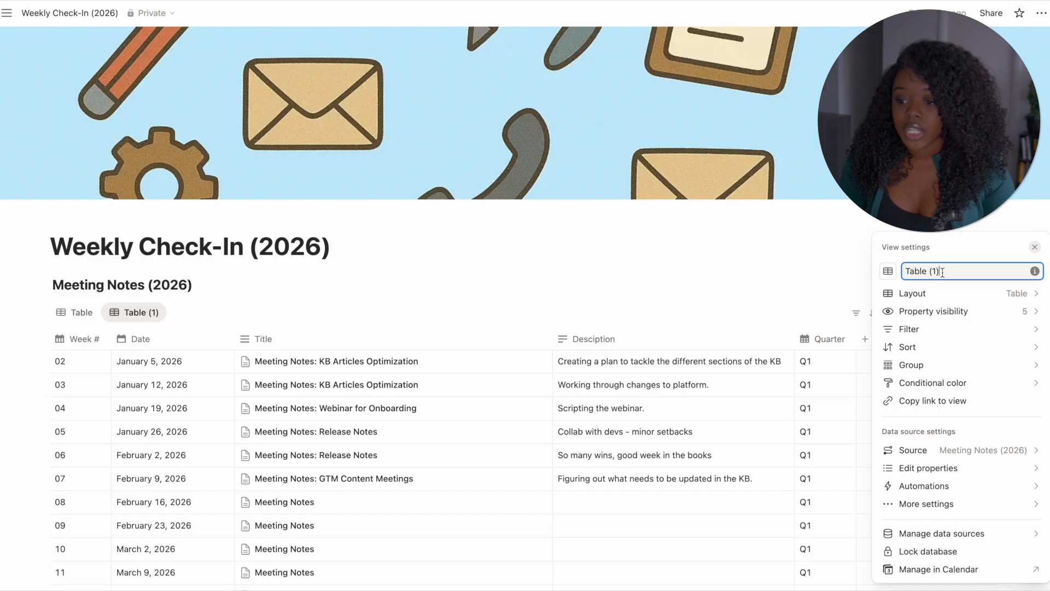
key(super+a)
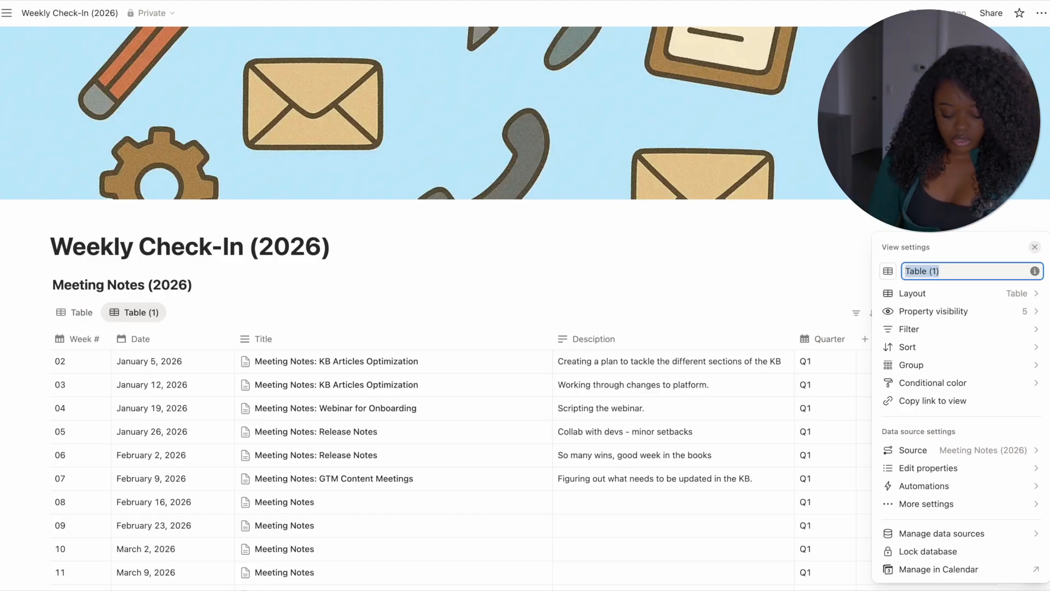
text(Q1)
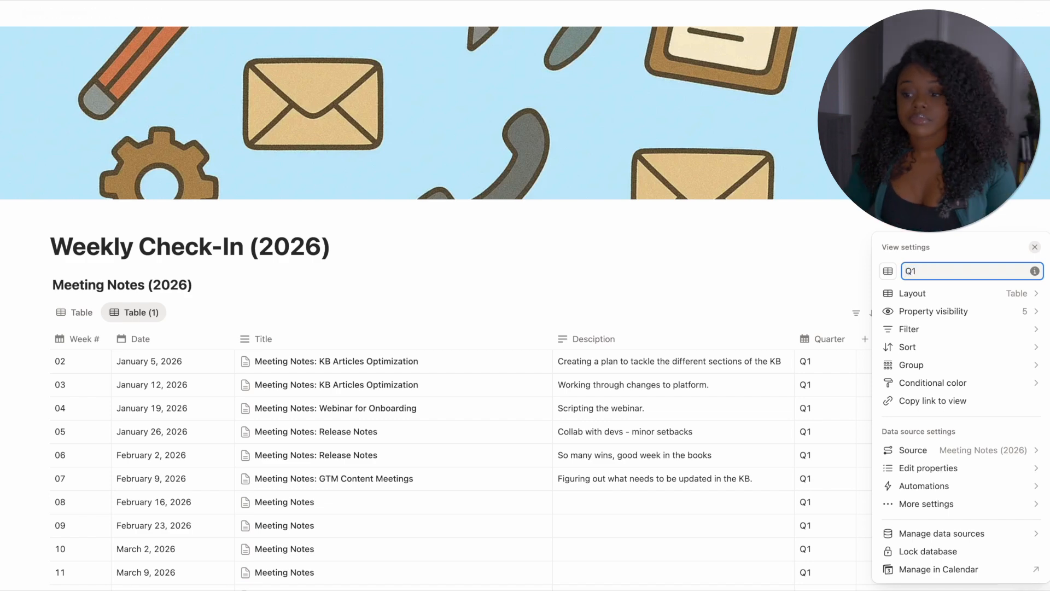
click(806, 260)
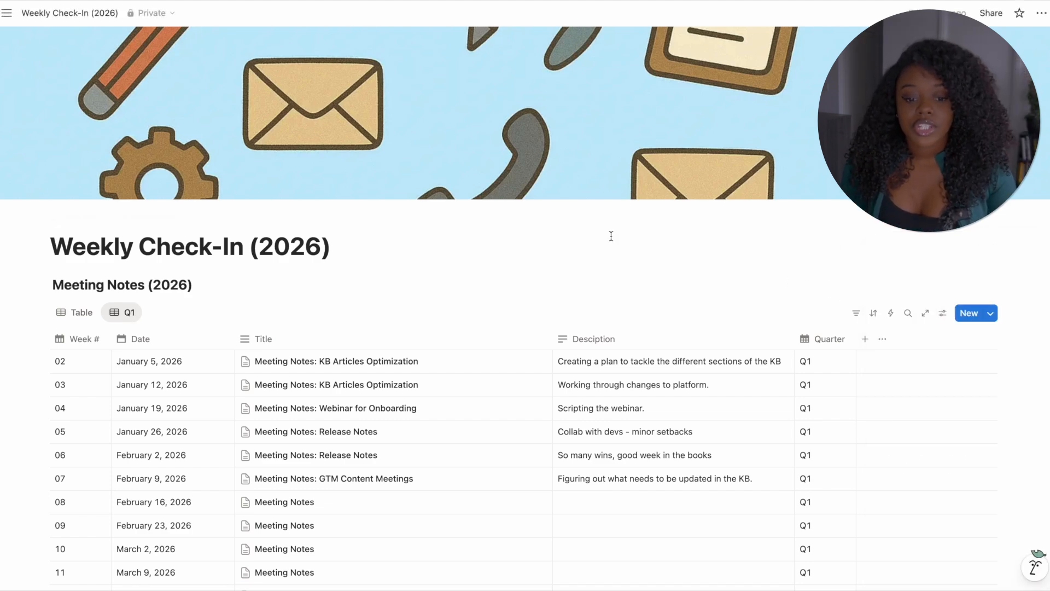
- Rename the original Table view of the Meeting Notes (2026) database as "Year"
click(76, 317)
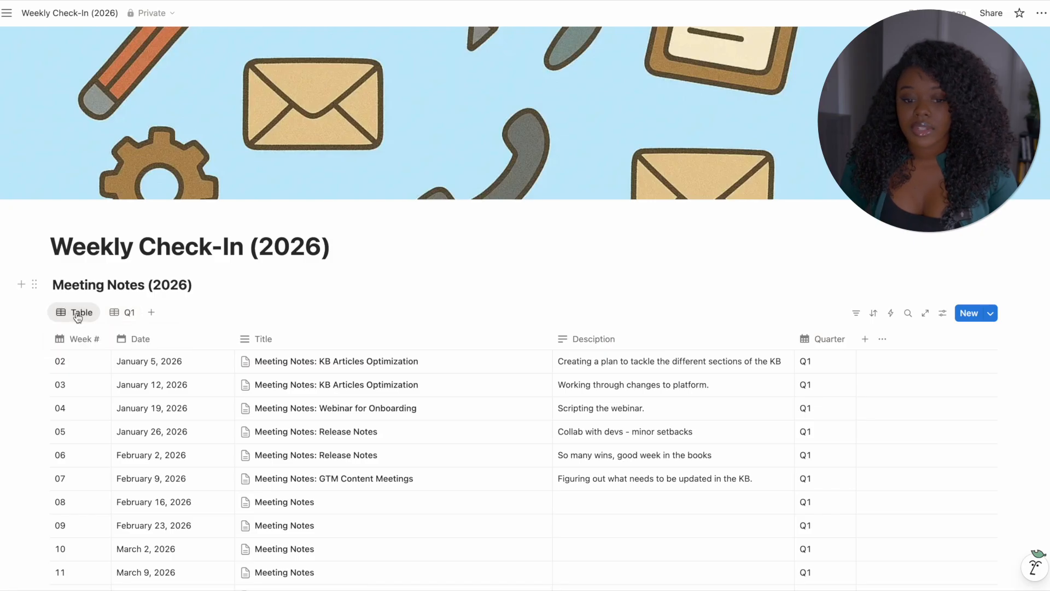
click(78, 316)
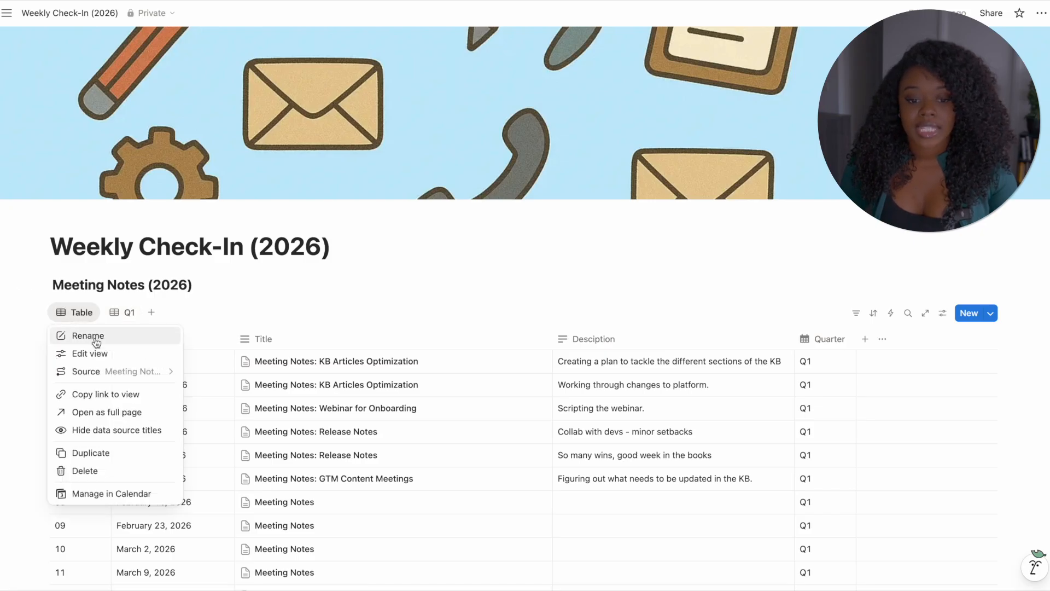
click(90, 336)
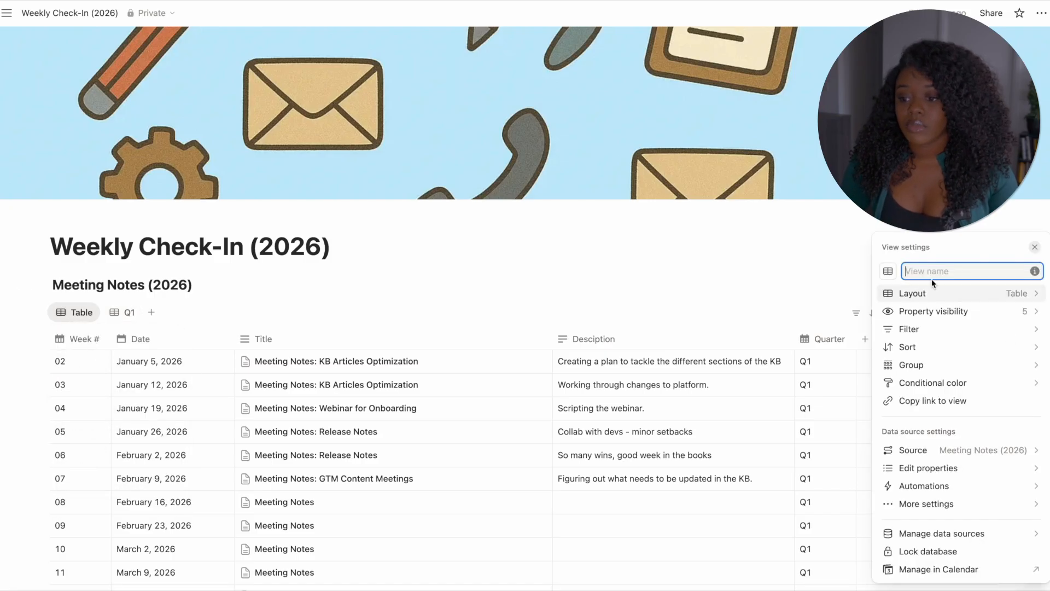
text(Year)
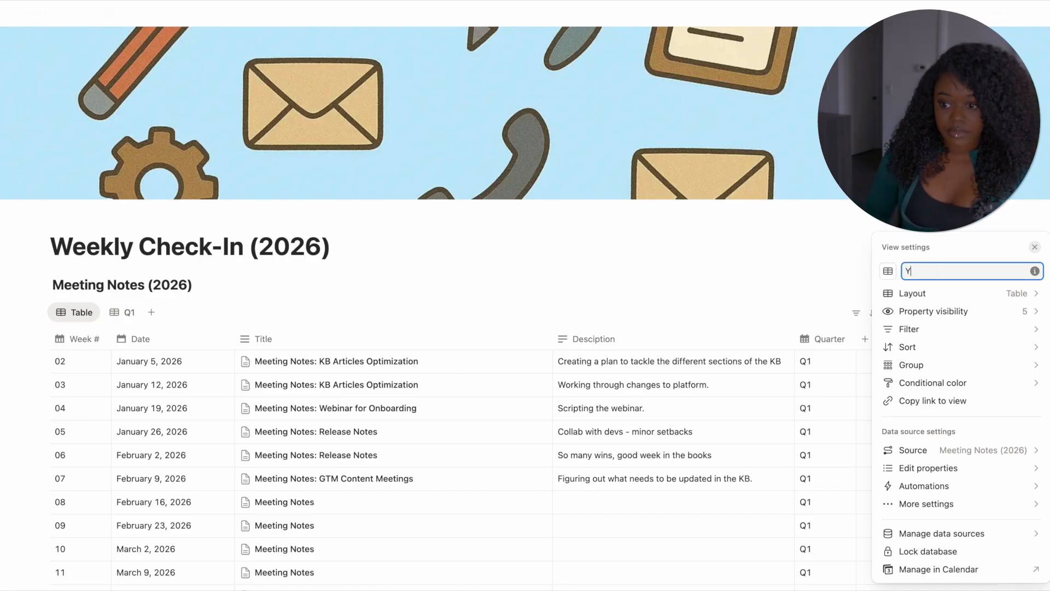
key(Return)
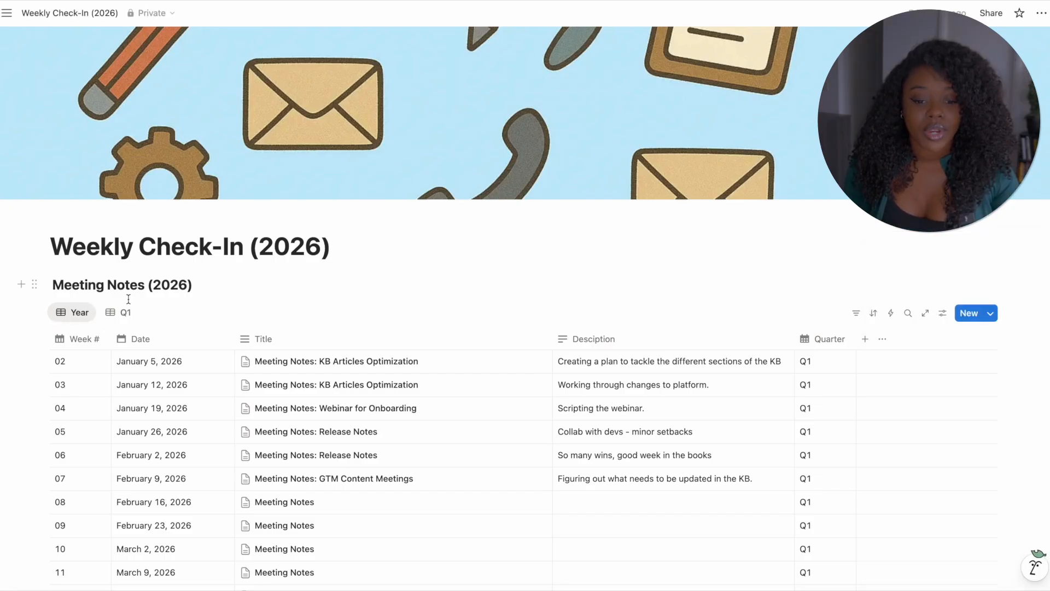
- Duplicate the Q1 view of Meeting Notes (2026) and name the copy "Q2"
click(120, 315)
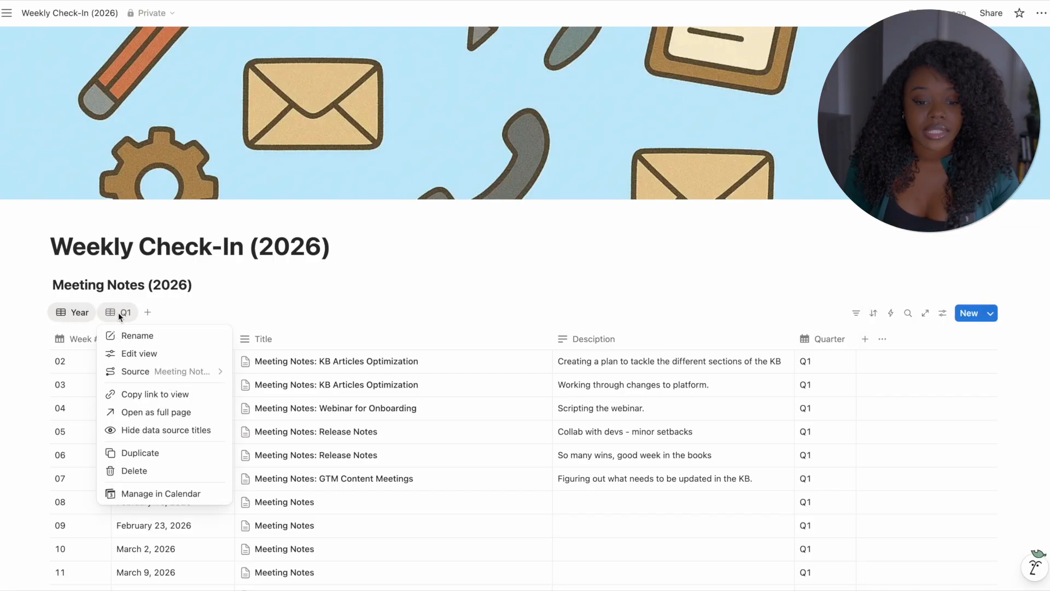
click(141, 455)
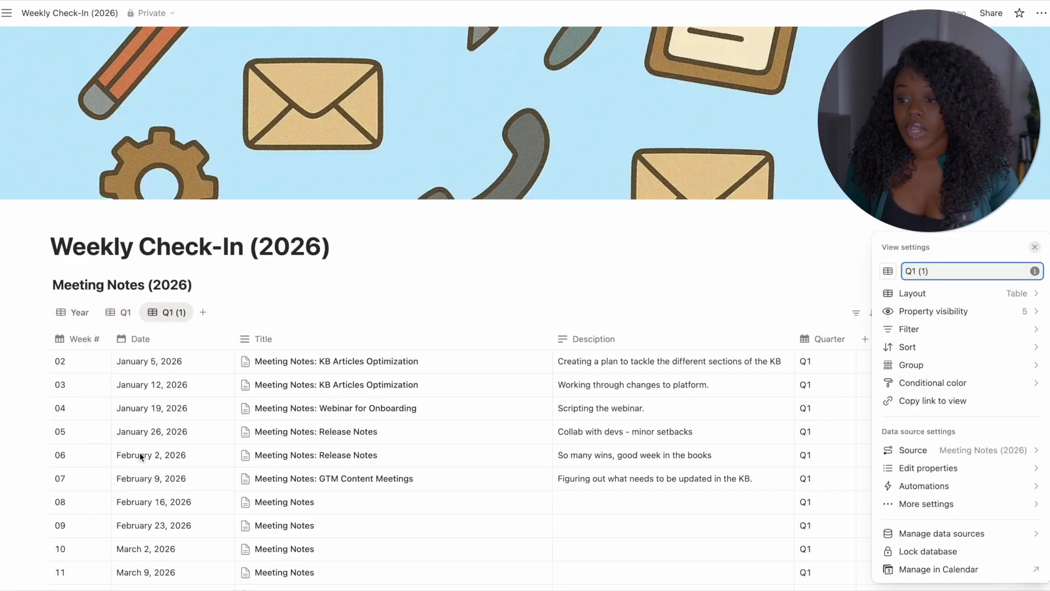
triple_click(924, 272)
text(Q2)
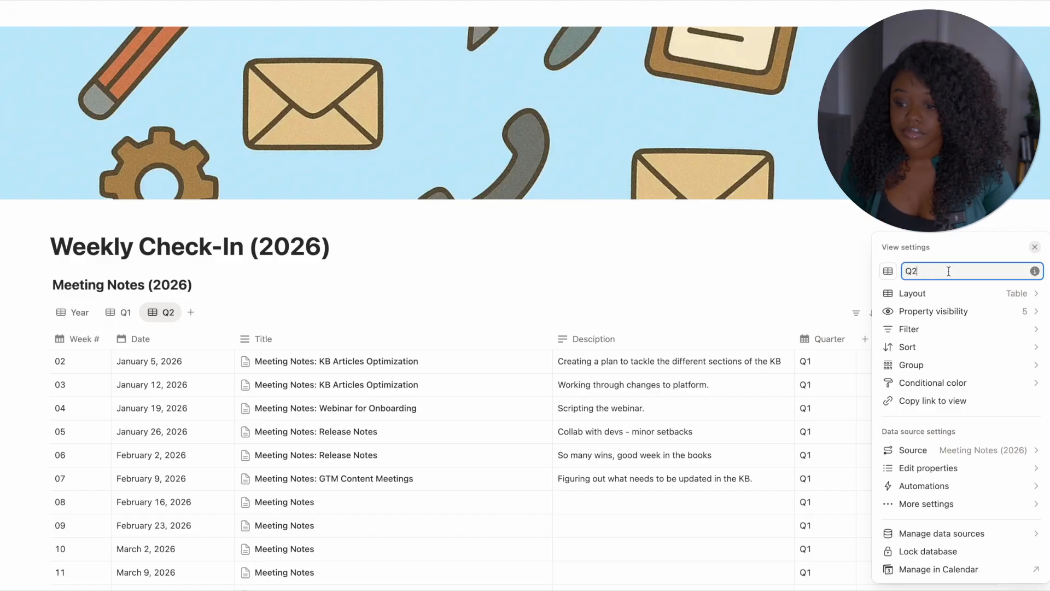
click(489, 252)
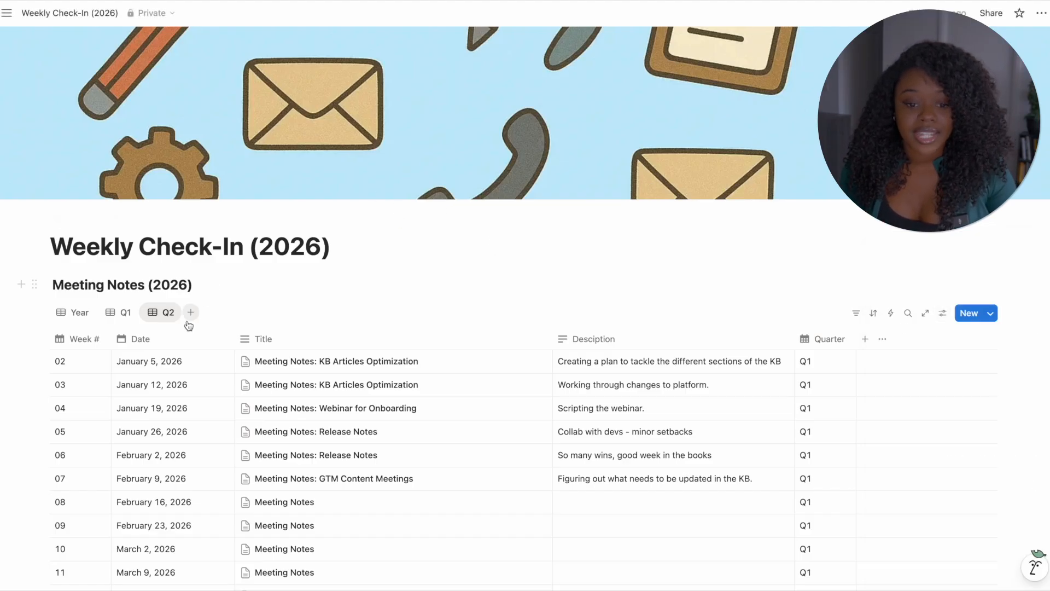
- Duplicate the Q2 view of Meeting Notes (2026) and name the copy "Q3"
click(165, 314)
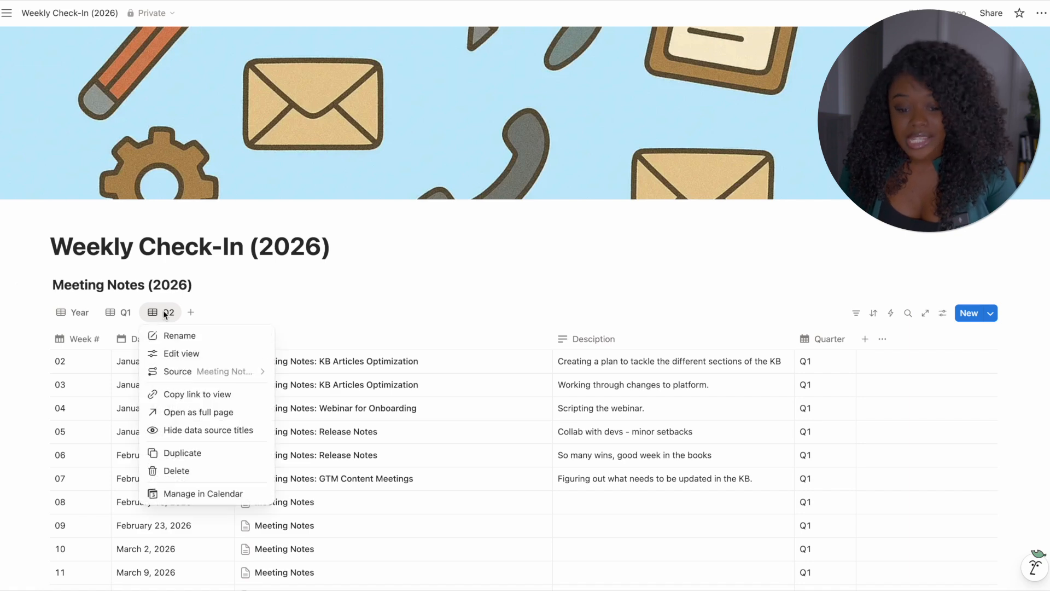
click(194, 453)
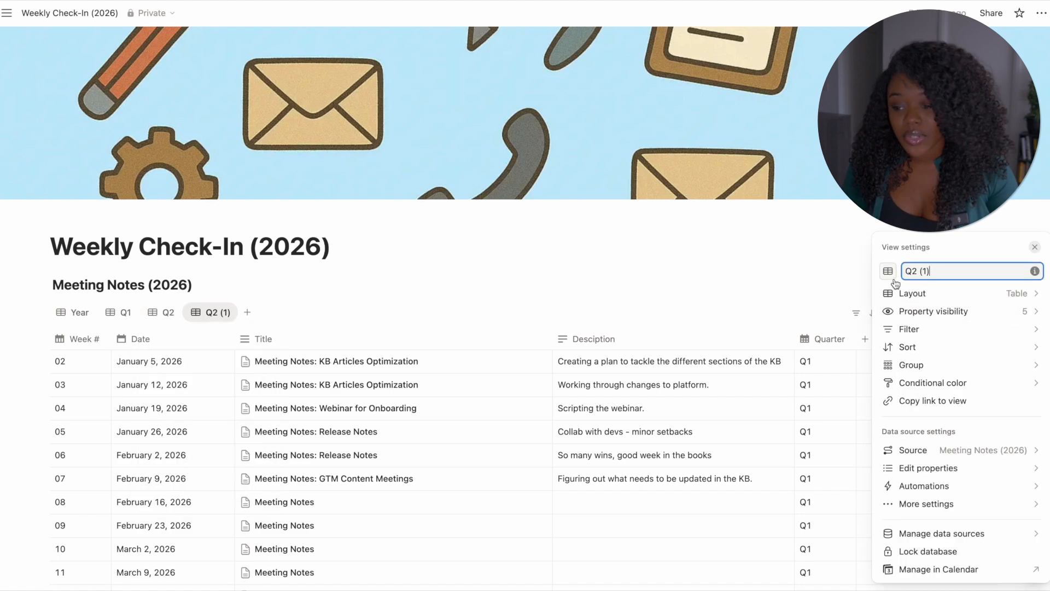
drag(942, 271, 912, 273)
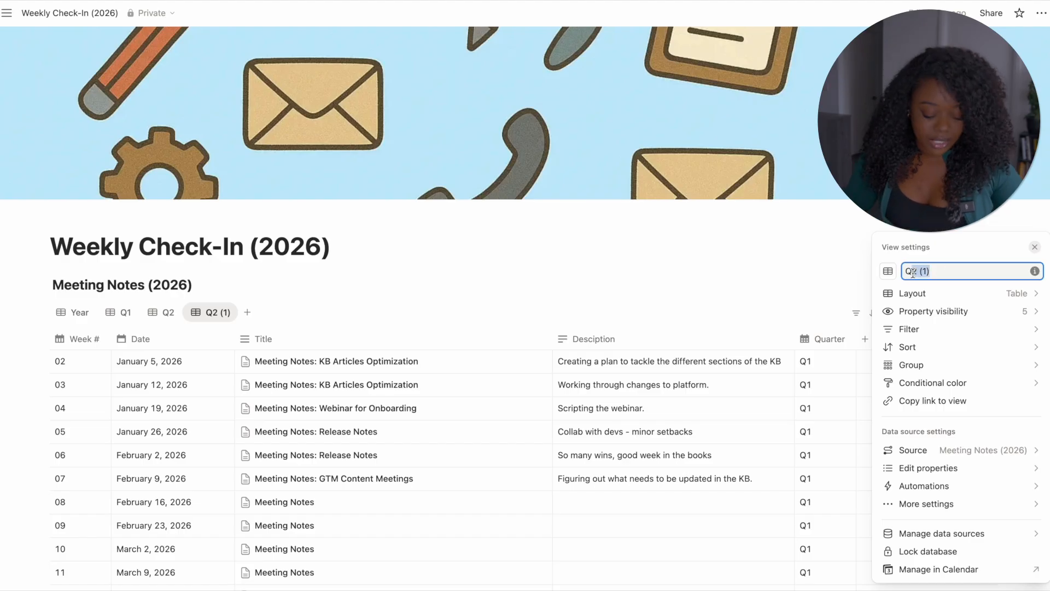
text(3)
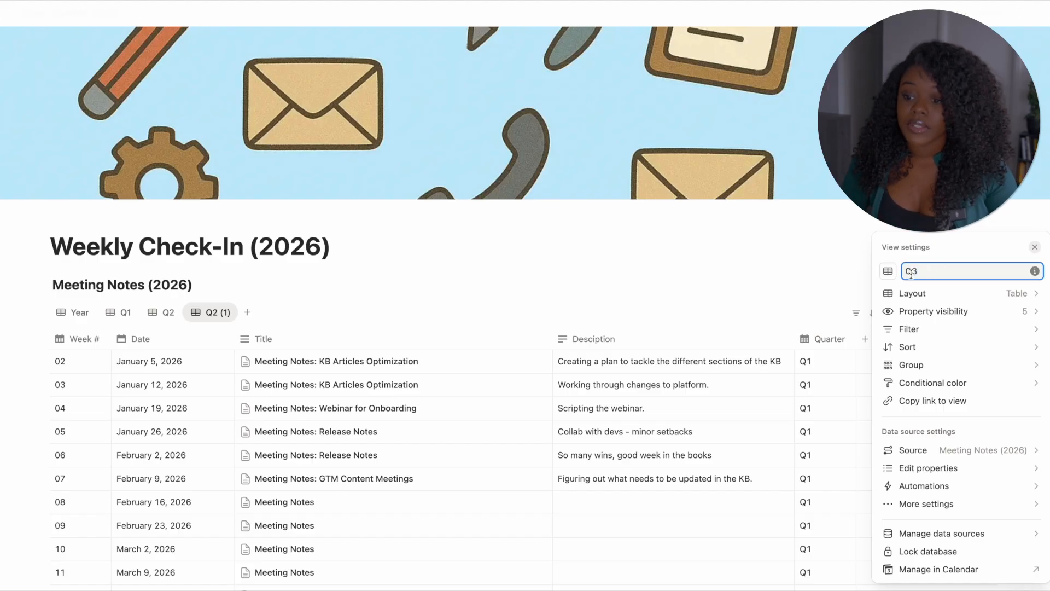
click(774, 246)
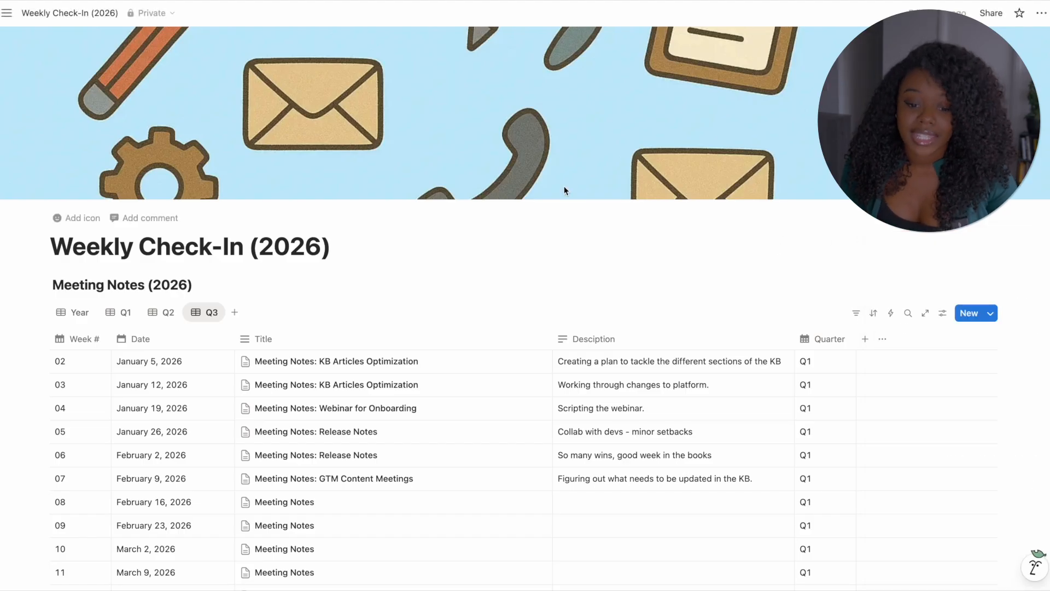
- Duplicate the Q3 view of Meeting Notes (2026) and name the copy "Q4"
click(208, 308)
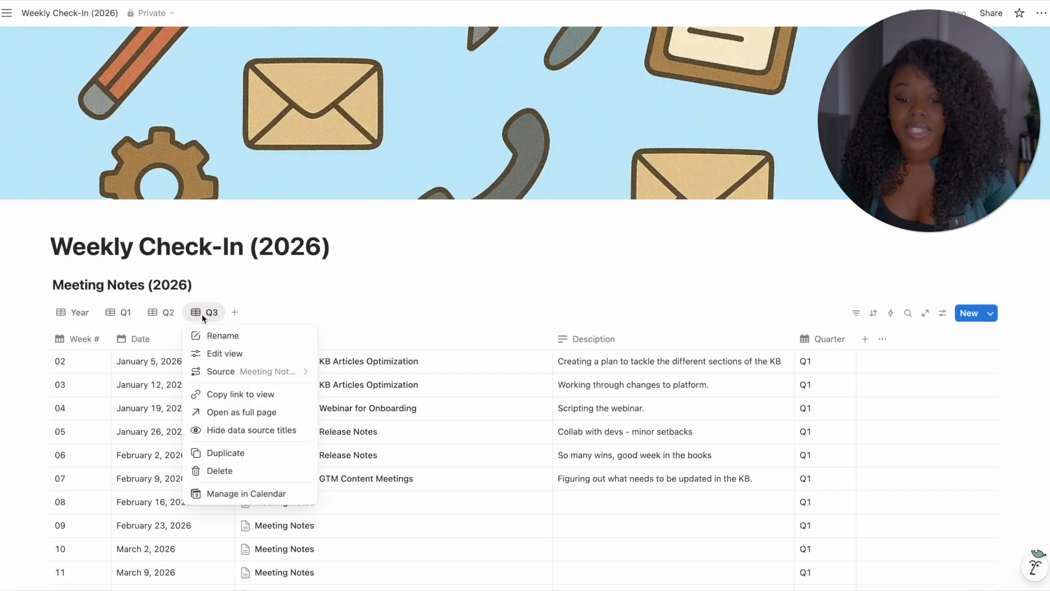
click(248, 453)
drag(943, 271, 912, 274)
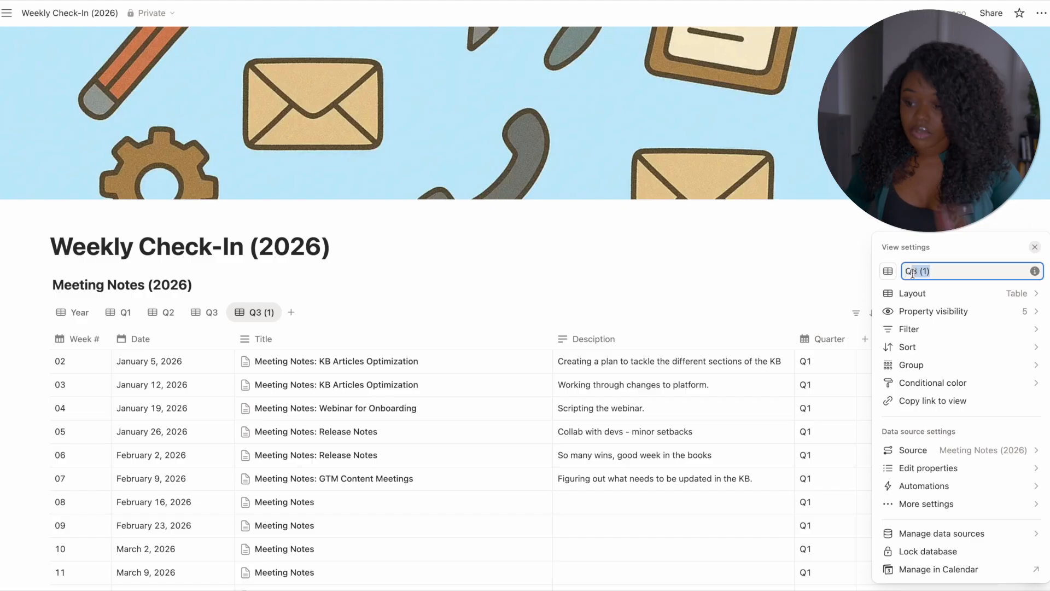
text(4)
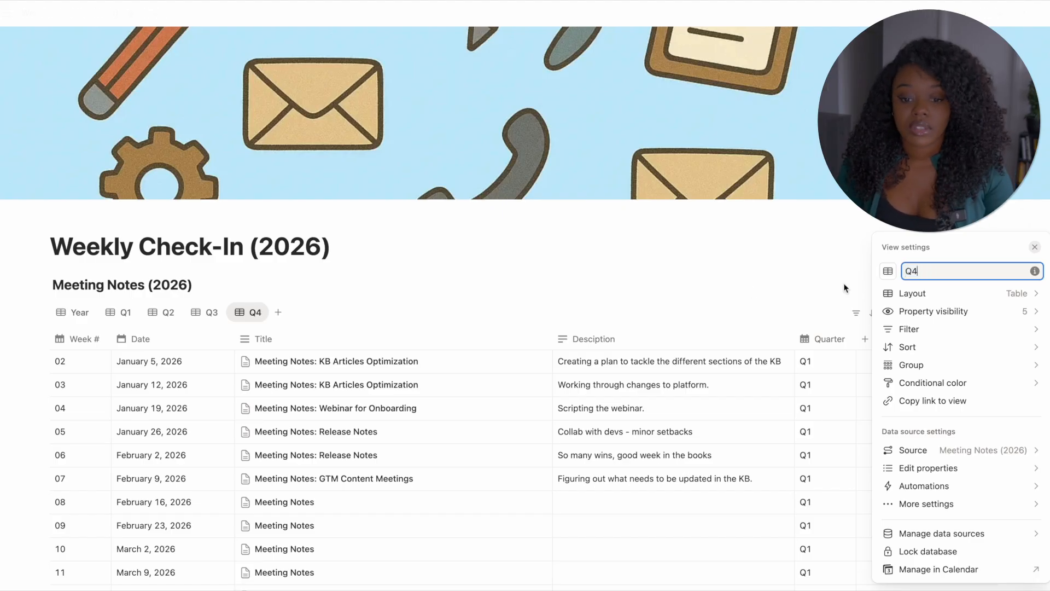
click(579, 257)
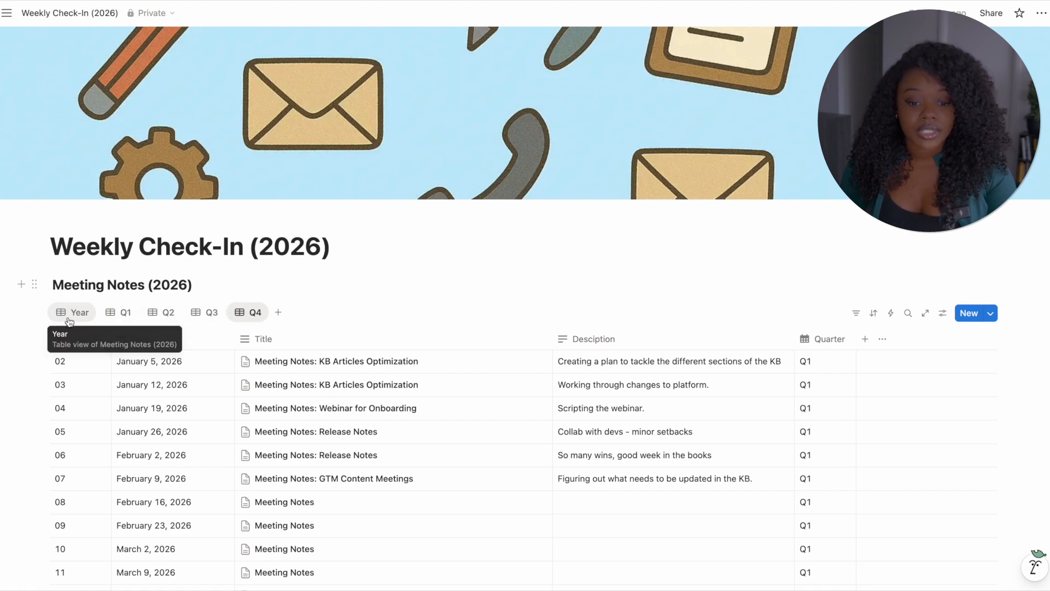
- Move the Year view behind Q4 in the Meeting Notes (2026) view order and look through the quarterly views
drag(71, 318, 257, 326)
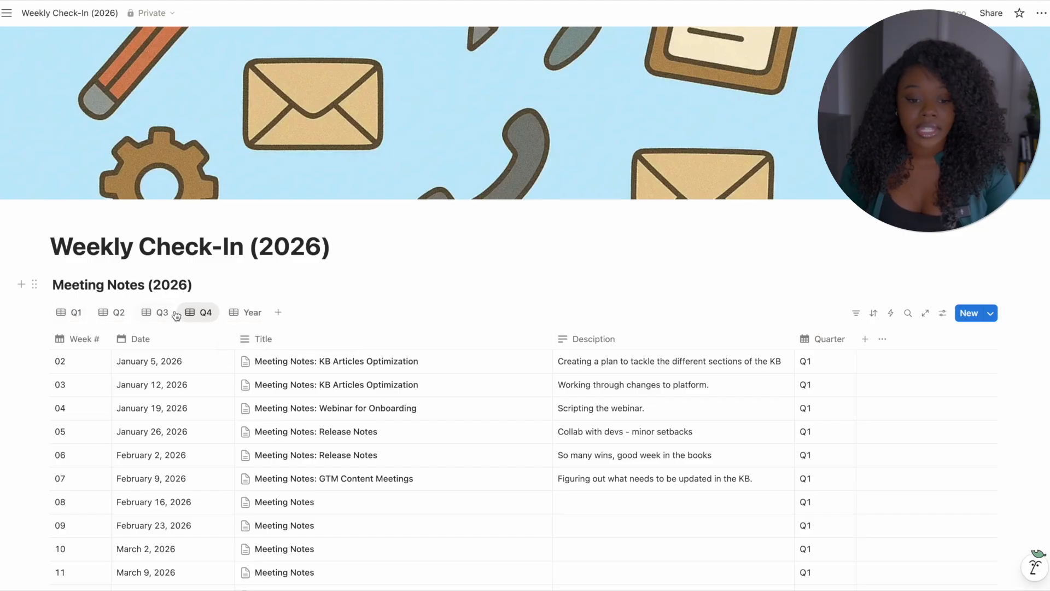
scroll(351, 299, down, 2)
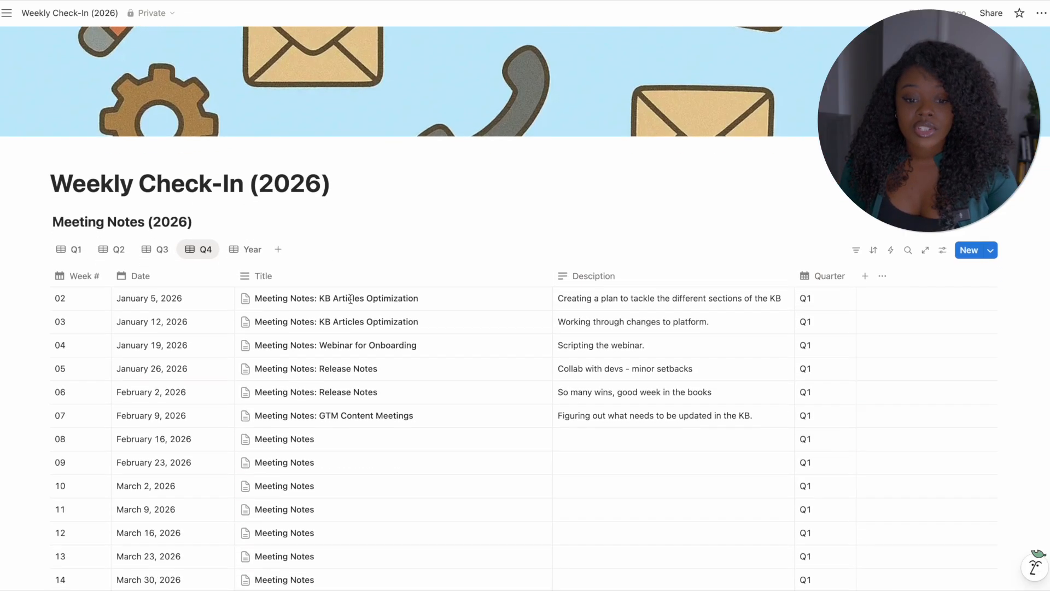
click(158, 311)
scroll(146, 296, up, 2)
click(115, 311)
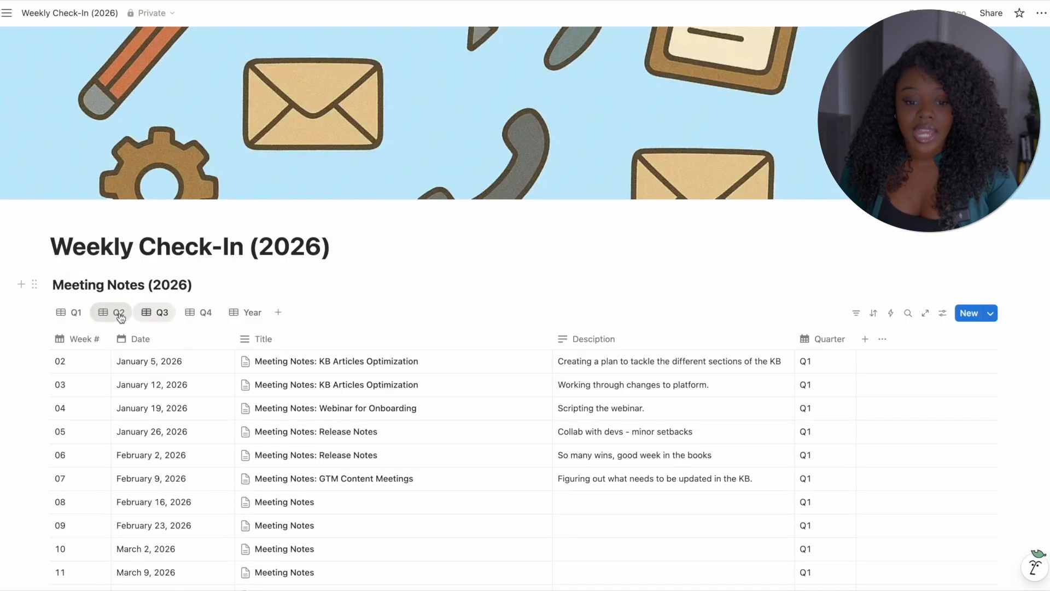
- Filter the Q1 view to entries whose Quarter contains "Q1" and check the filtered rows
click(76, 313)
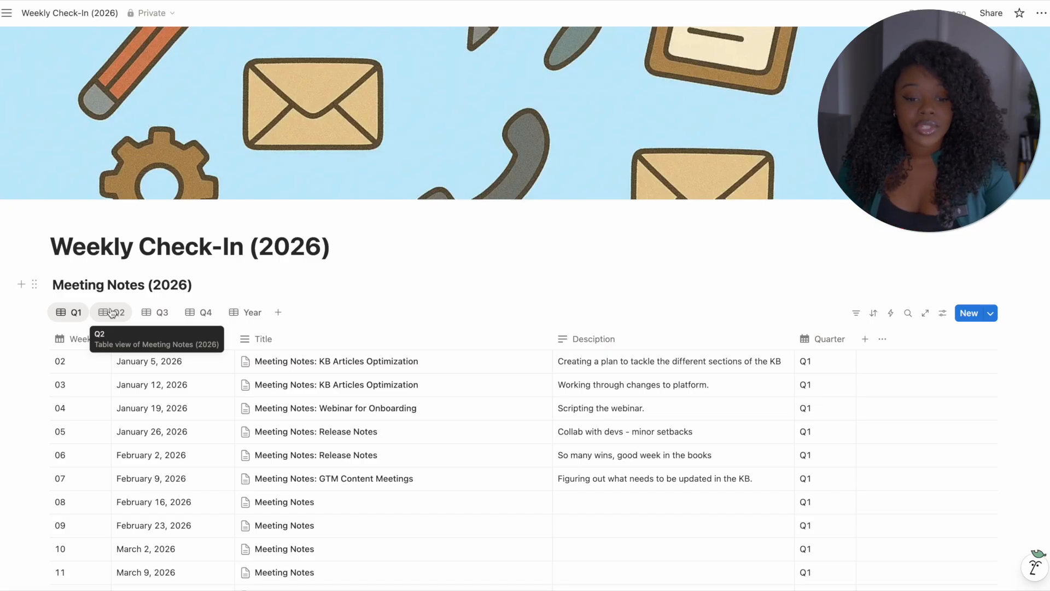
click(75, 314)
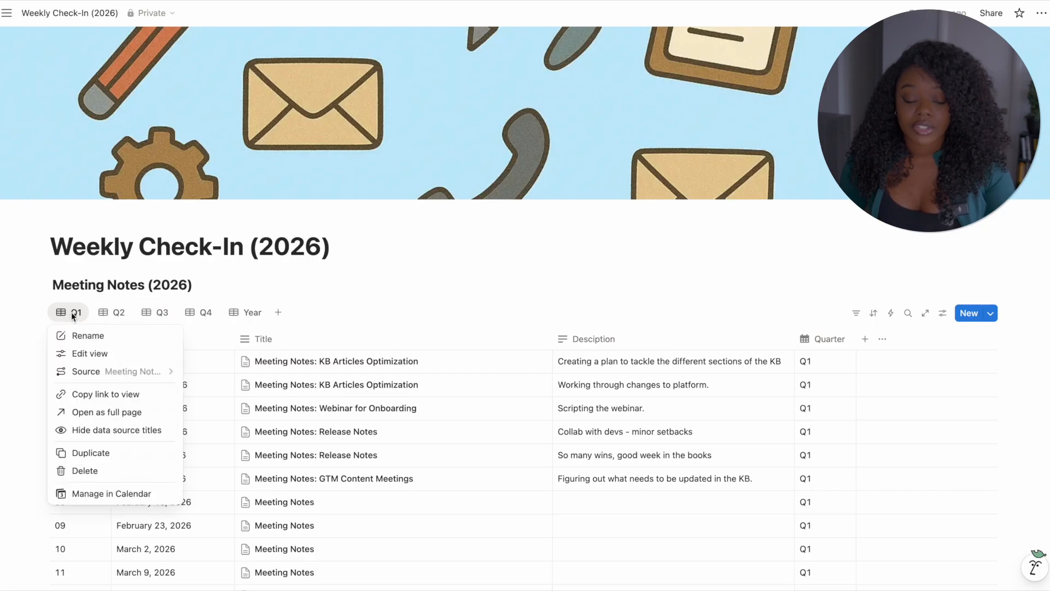
click(73, 315)
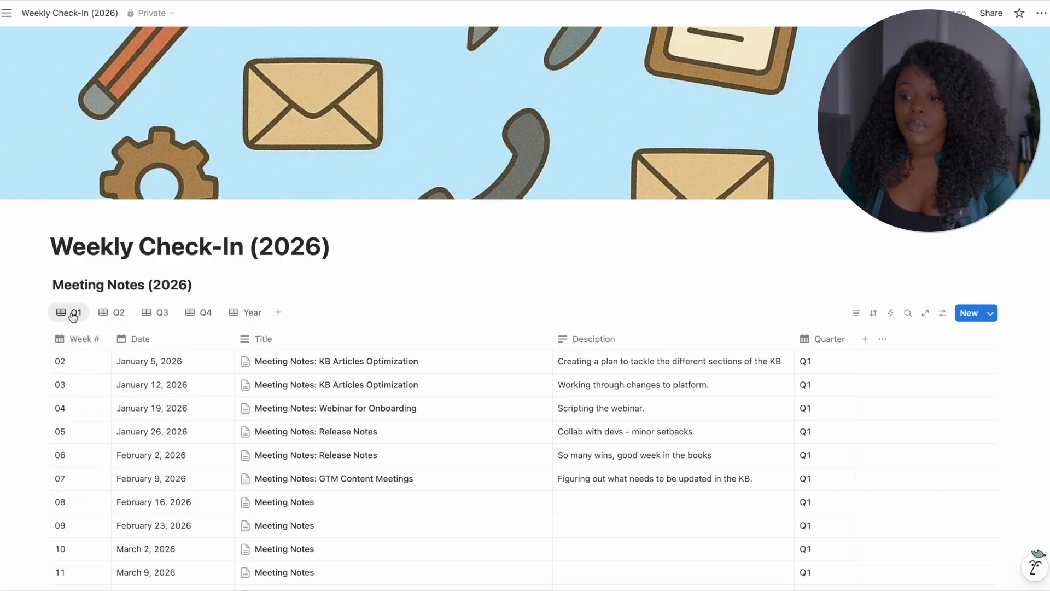
click(856, 315)
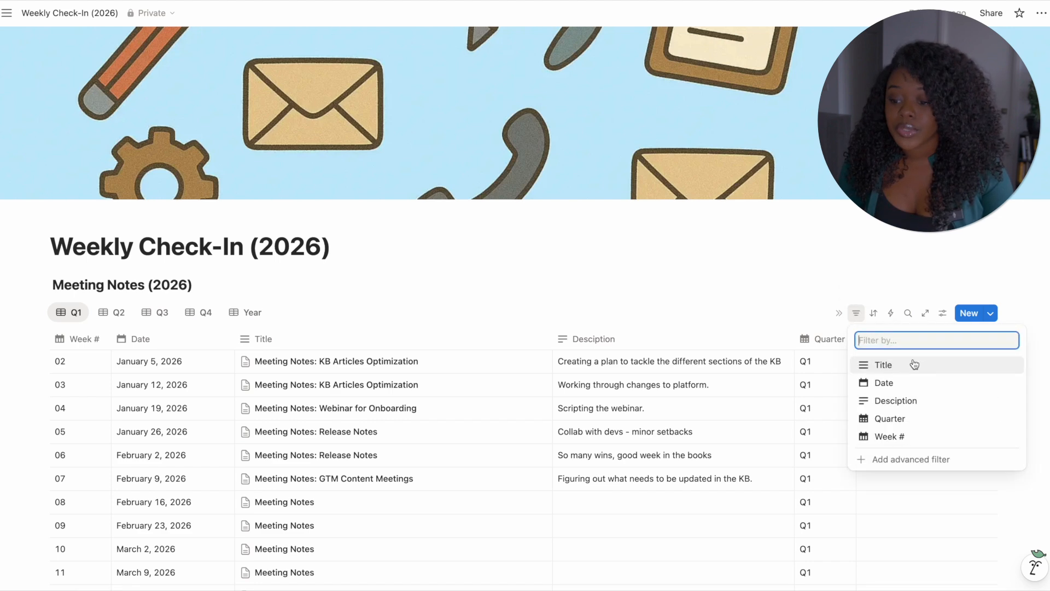
click(922, 423)
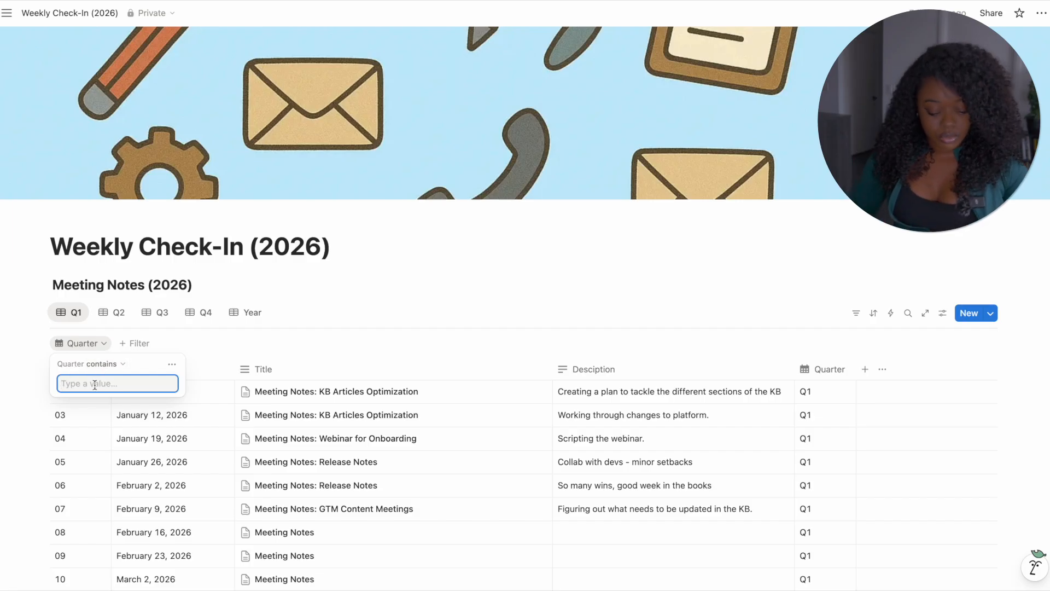
text(Q1)
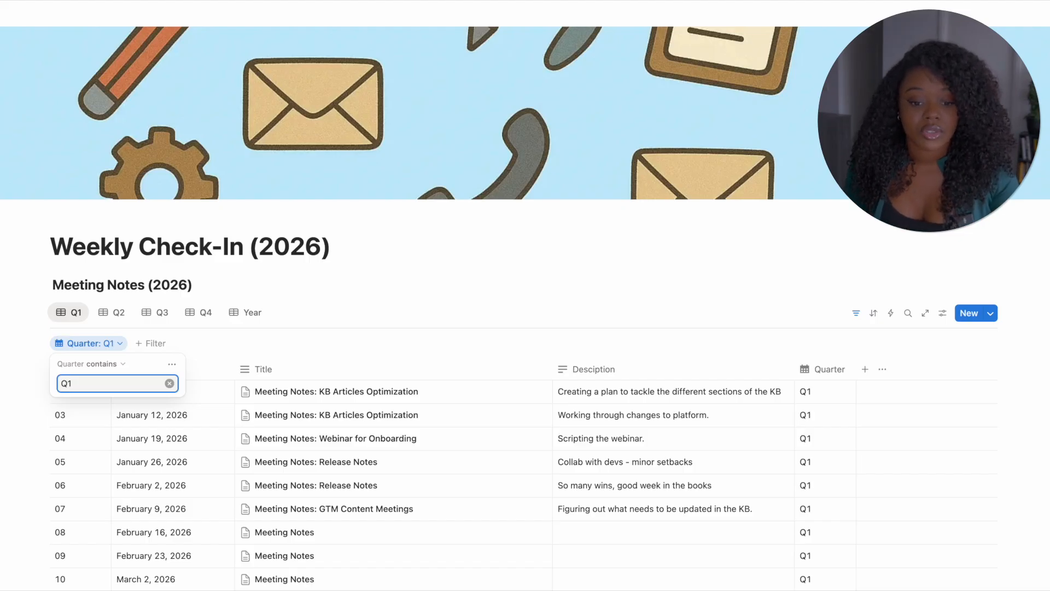
click(223, 341)
scroll(379, 424, down, 3)
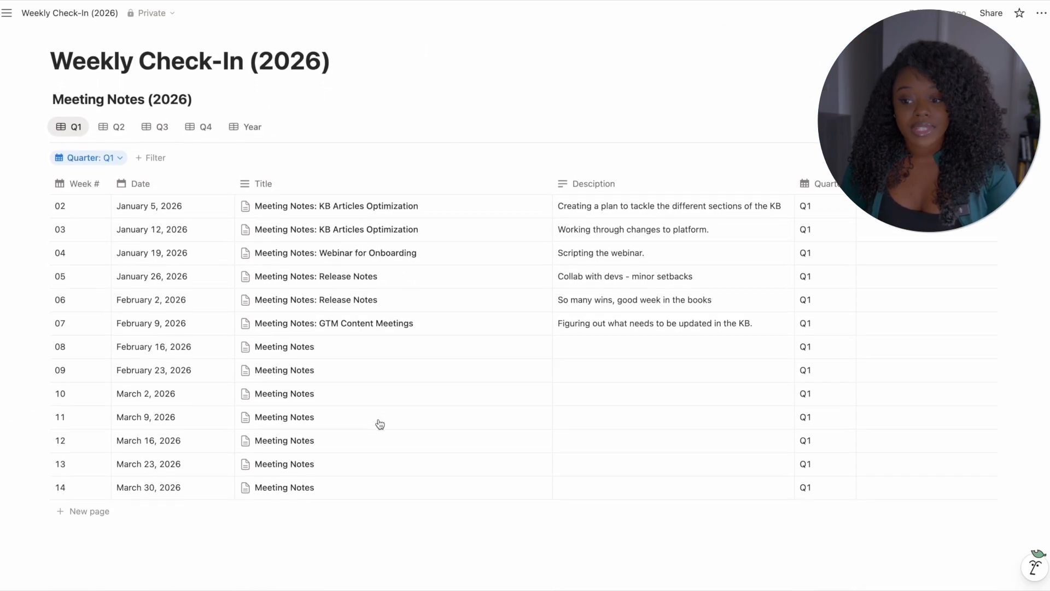
scroll(354, 401, up, 1)
scroll(354, 401, up, 2)
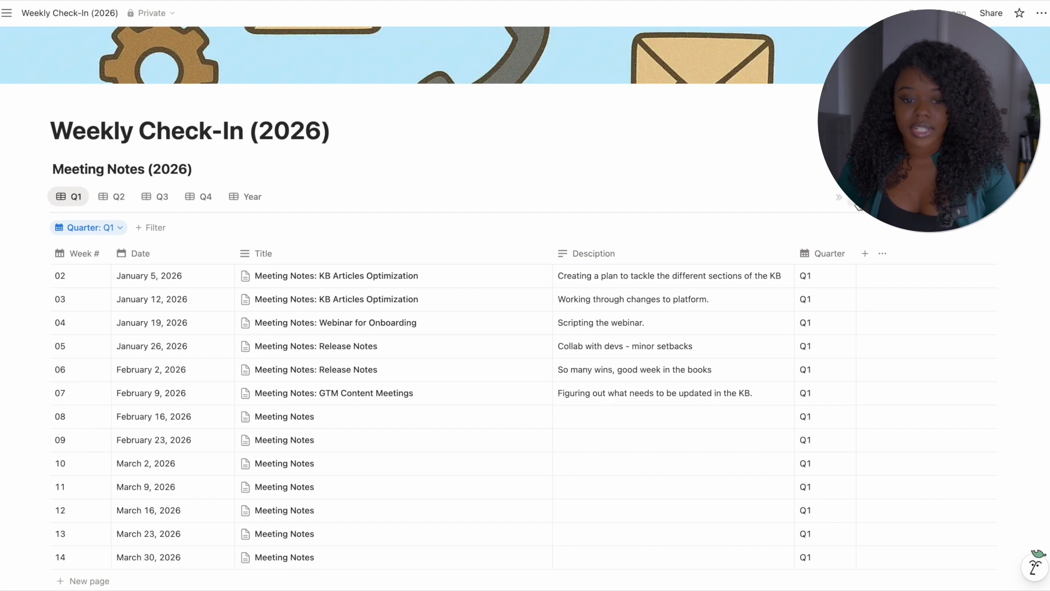
- Filter the Q2 view to entries whose Quarter contains "Q2"
click(111, 197)
scroll(108, 203, up, 2)
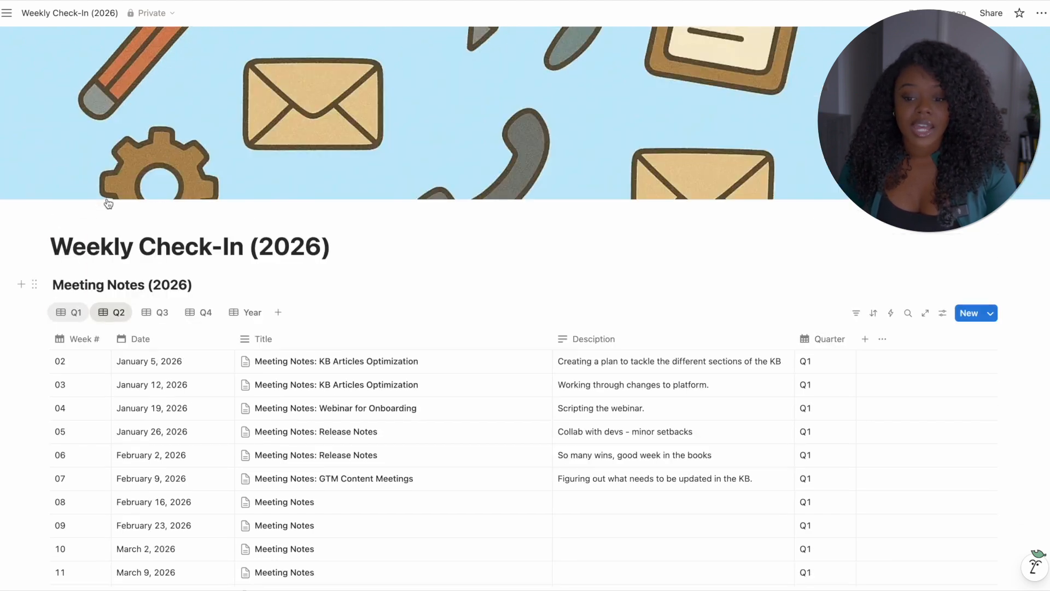
scroll(415, 331, down, 1)
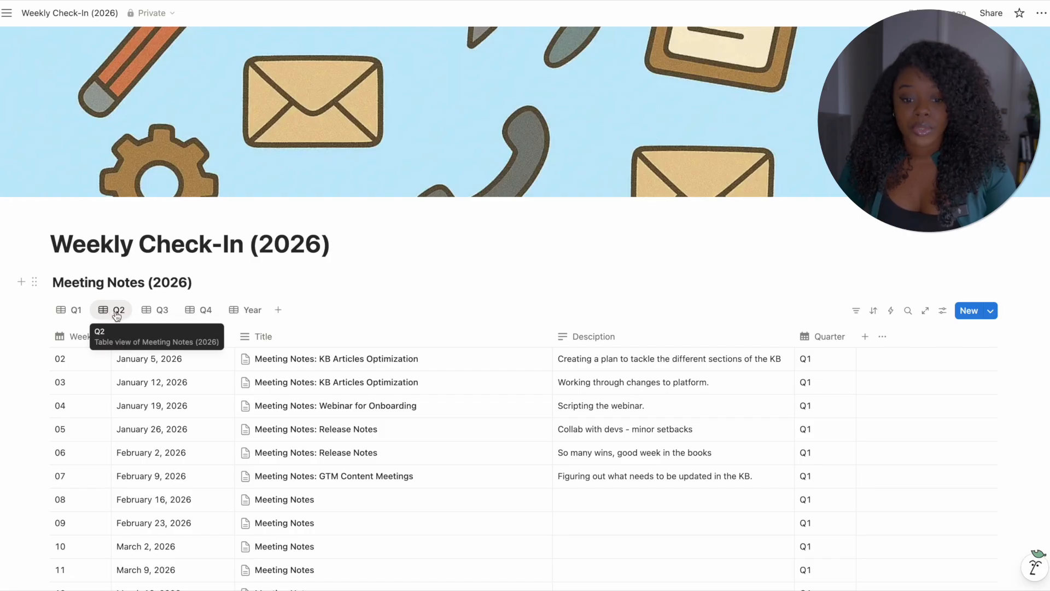
click(856, 312)
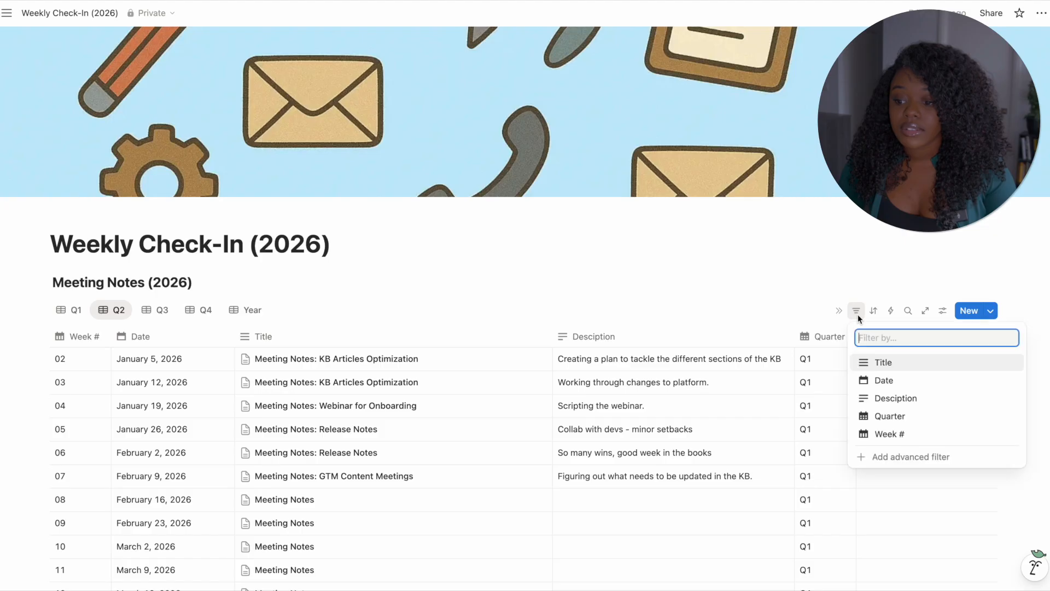
click(896, 419)
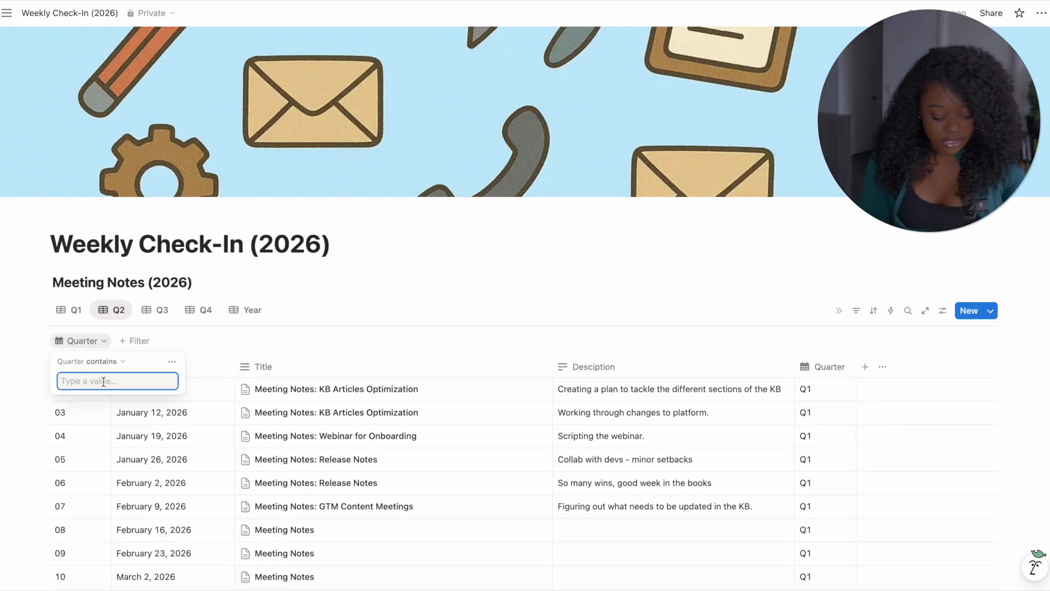
text(Q2)
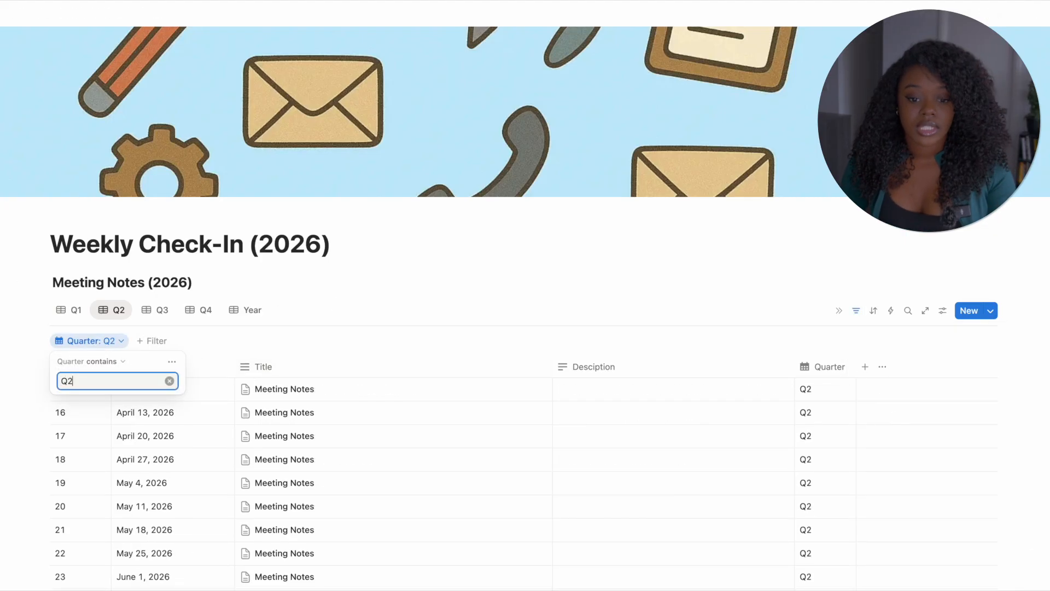
click(384, 312)
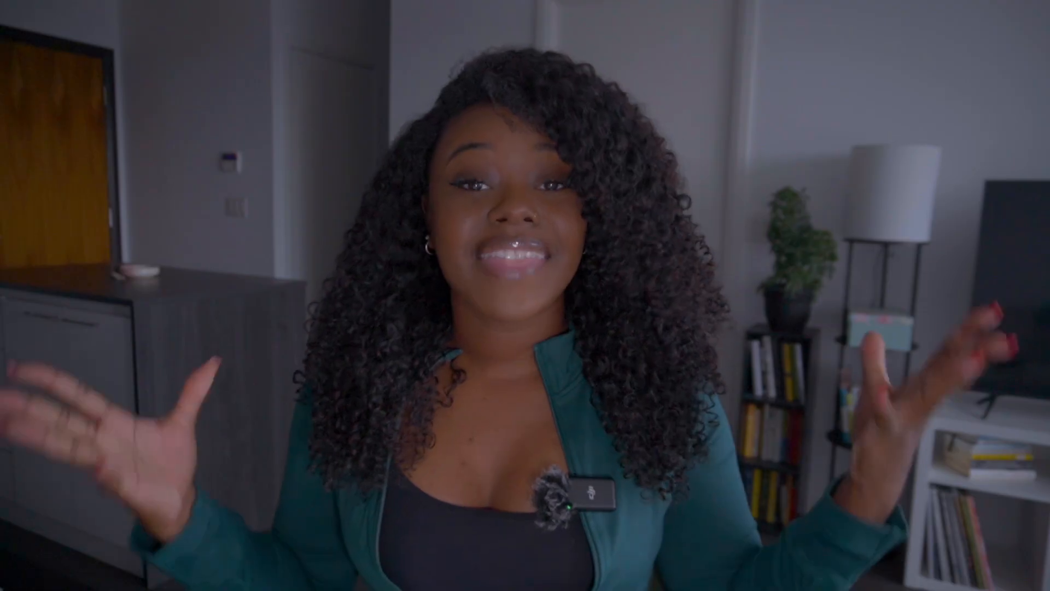